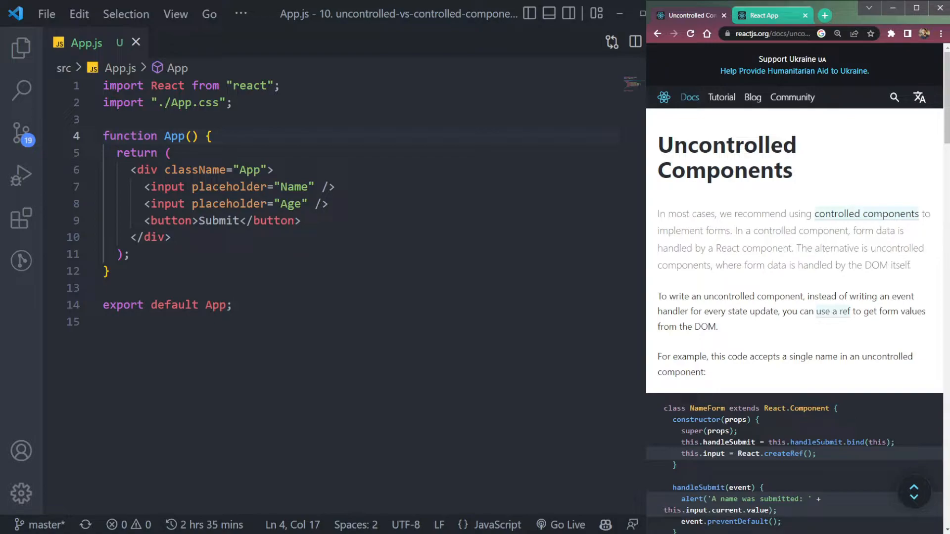
Review the form's JSX and undo an unfinished line started inside the App function
{"action": "left_click_drag", "start_coordinate": [145, 186], "coordinate": [350, 204]}
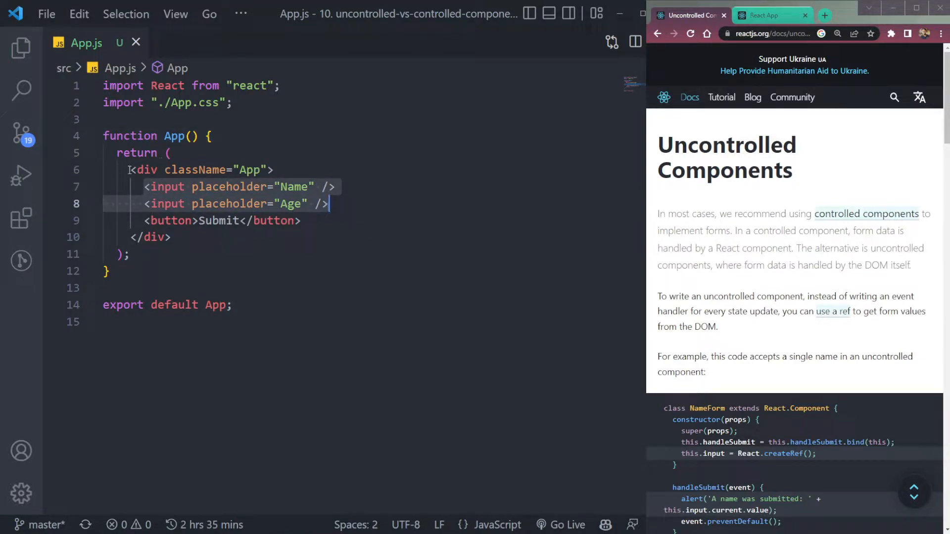
{"action": "left_click_drag", "start_coordinate": [131, 170], "coordinate": [178, 237]}
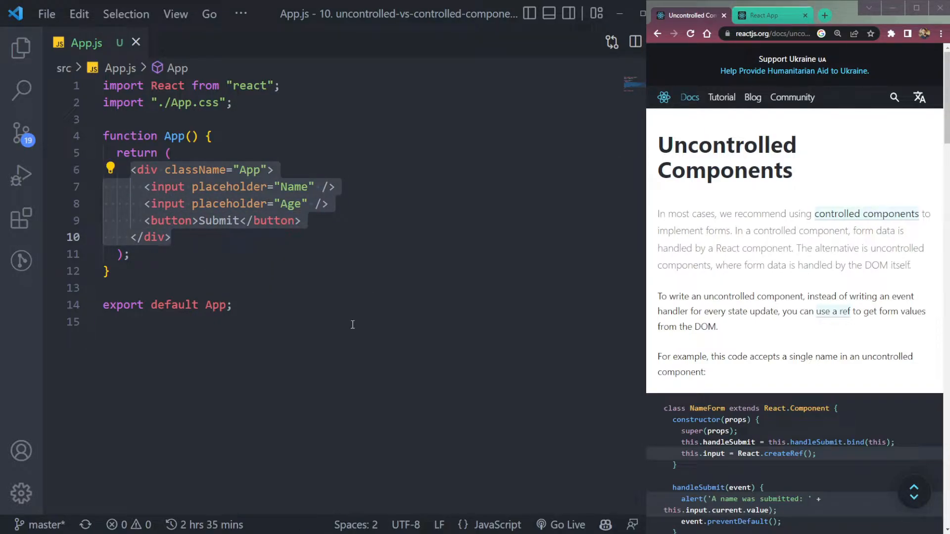
{"action": "left_click", "coordinate": [338, 404]}
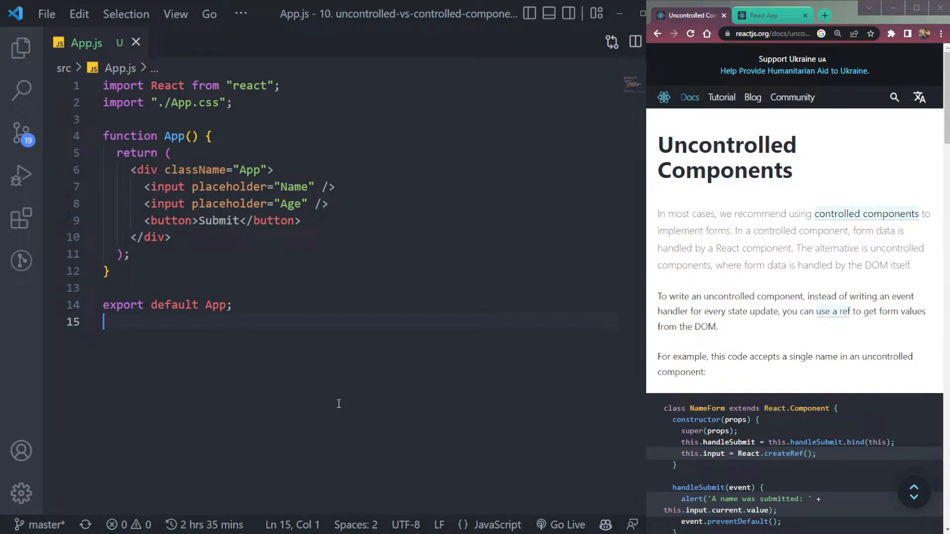
{"action": "left_click", "coordinate": [282, 138]}
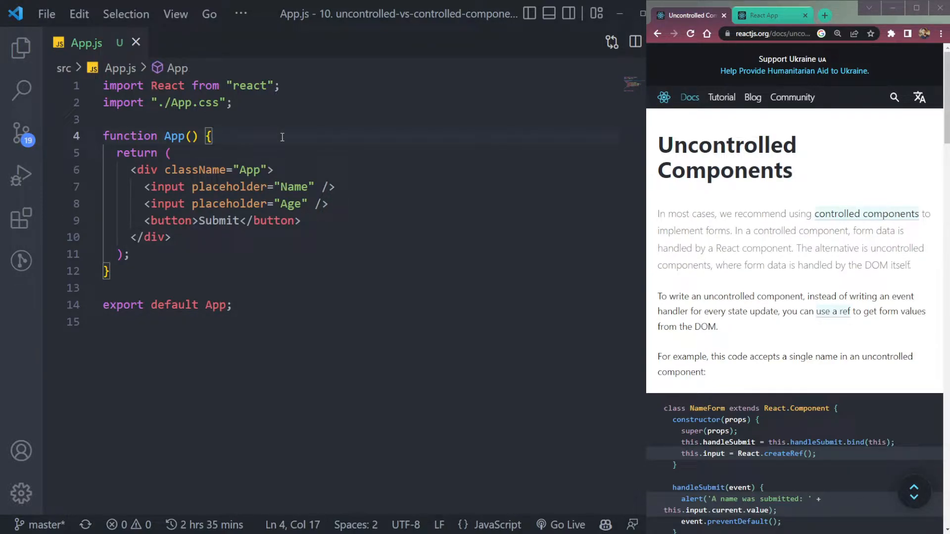
{"action": "key", "text": "Return"}
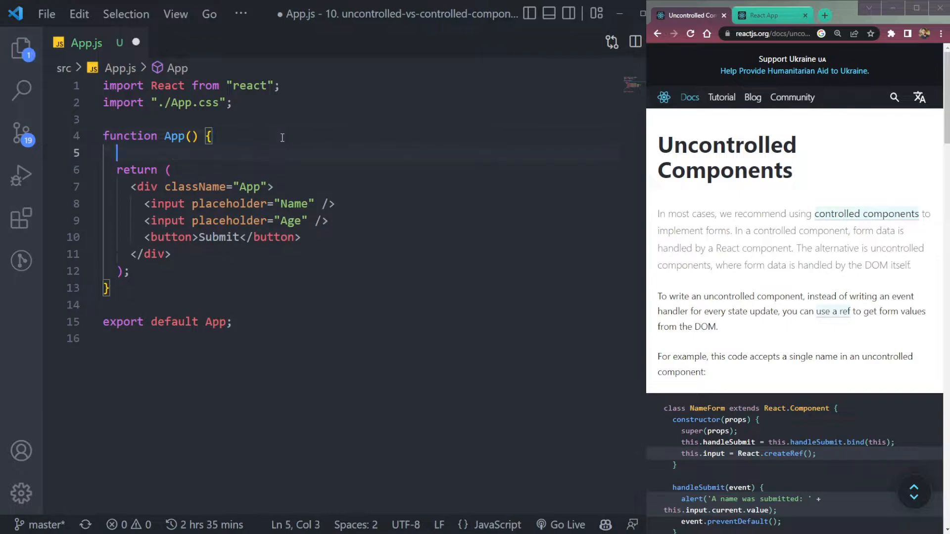
{"action": "type", "text": "le"}
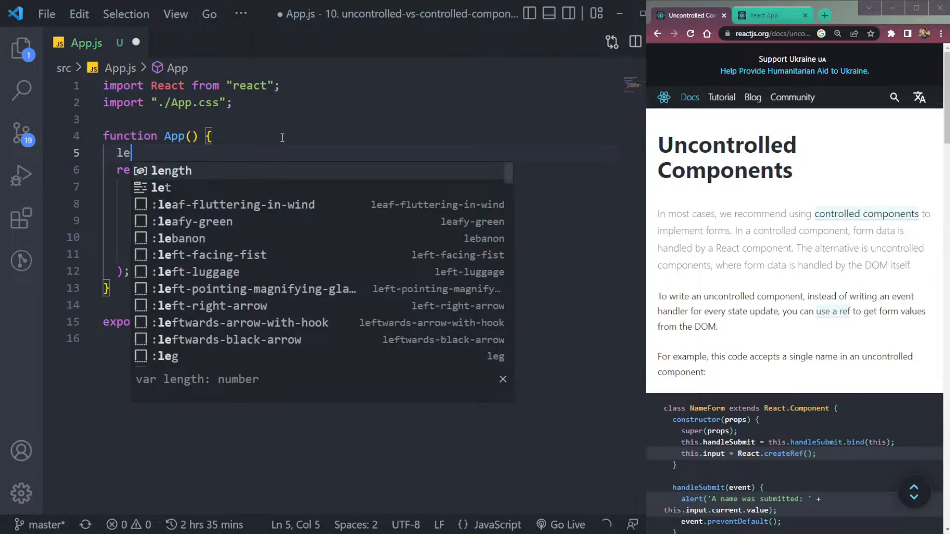
{"action": "type", "text": "t"}
{"action": "key", "text": "ctrl+z"}
{"action": "key", "text": "ctrl+z"}
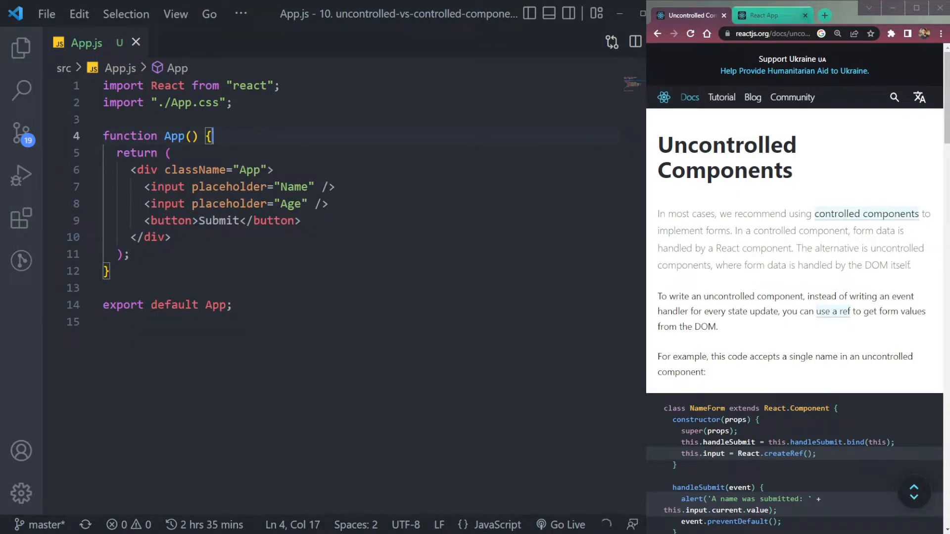
Reopen the app at localhost:3000 in a fresh Chrome tab and try the Name and Age fields
{"action": "left_click", "coordinate": [805, 16]}
{"action": "left_click", "coordinate": [785, 16]}
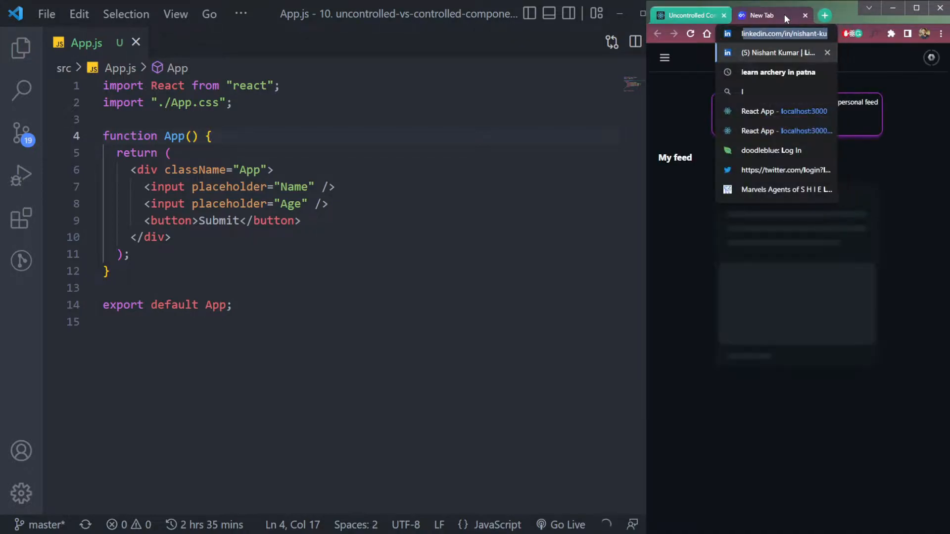
{"action": "type", "text": "localhost:3000"}
{"action": "key", "text": "Return"}
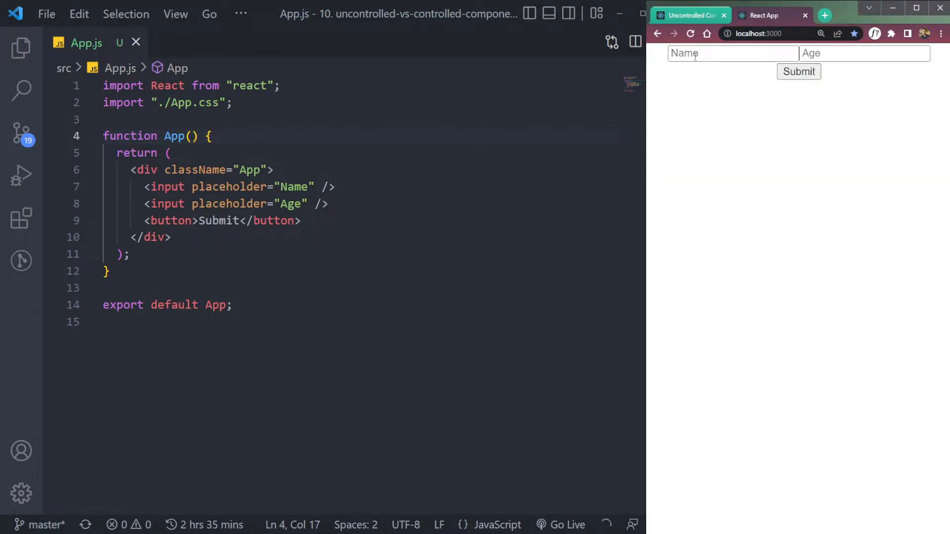
{"action": "left_click", "coordinate": [695, 56]}
{"action": "left_click", "coordinate": [888, 58]}
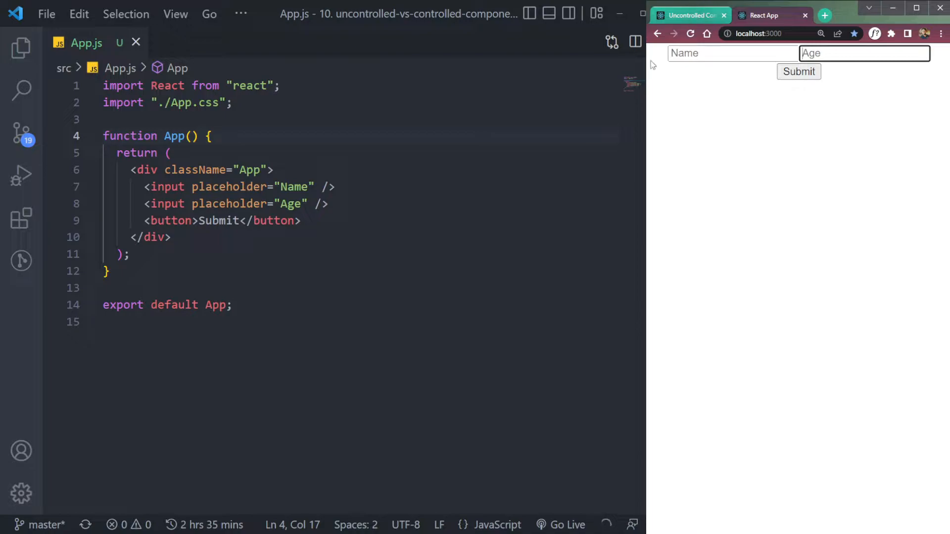
{"action": "left_click", "coordinate": [363, 132]}
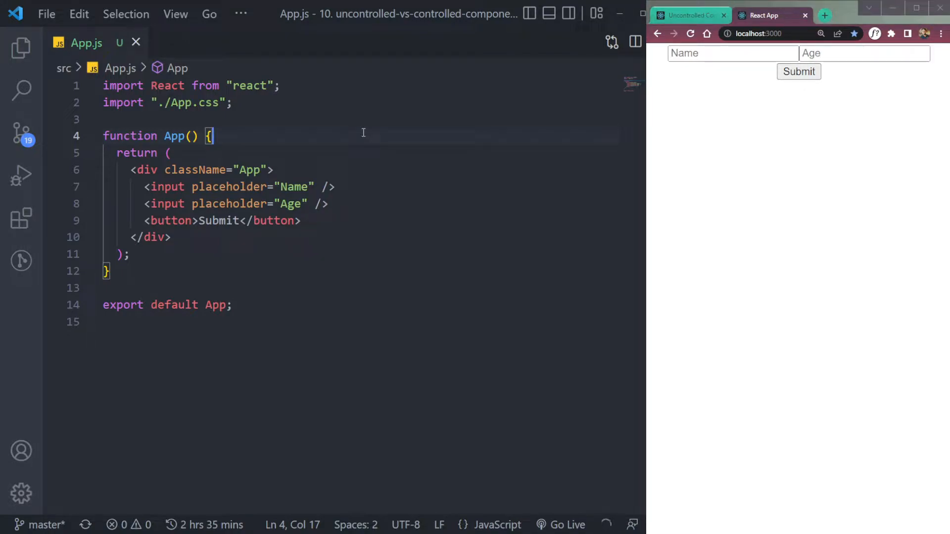
Declare let name = React.createRef(); at the top of the App function
{"action": "key", "text": "Return"}
{"action": "type", "text": "let "}
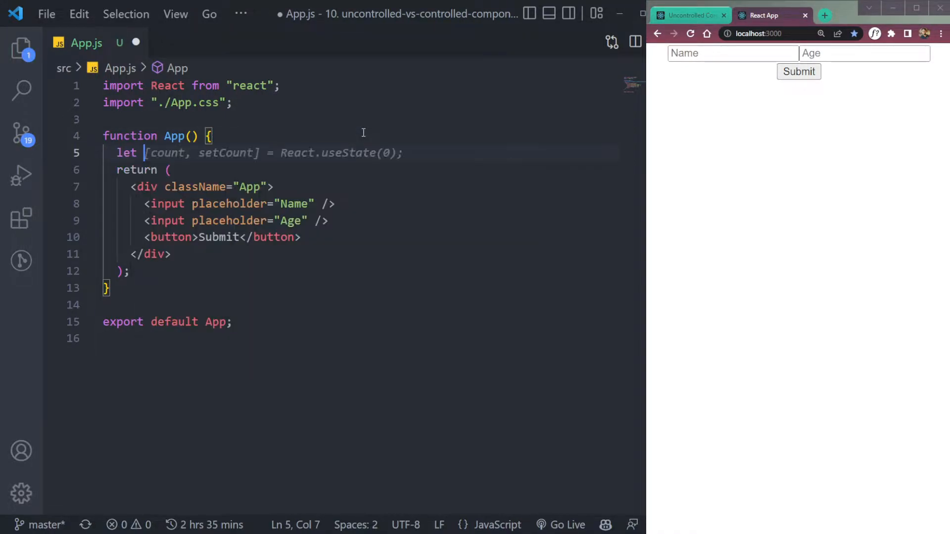
{"action": "type", "text": "name "}
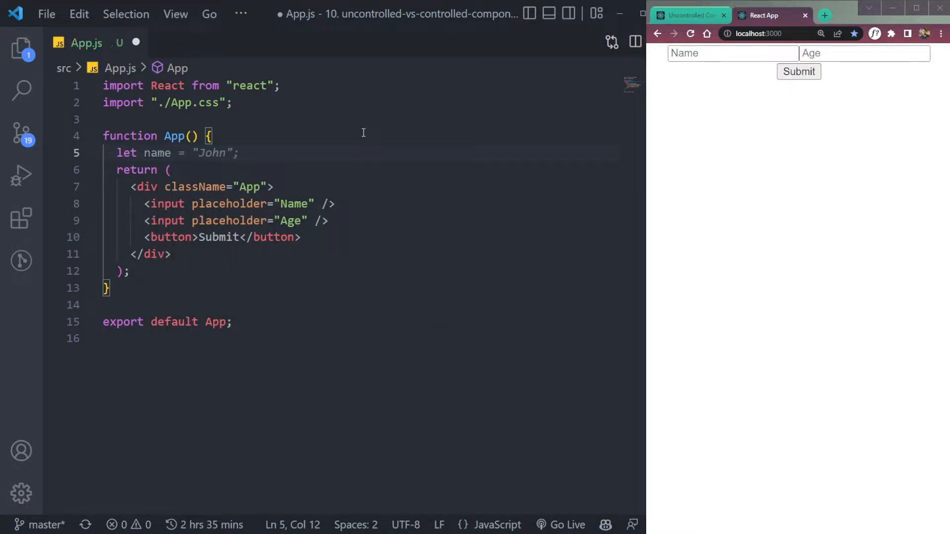
{"action": "type", "text": "= R"}
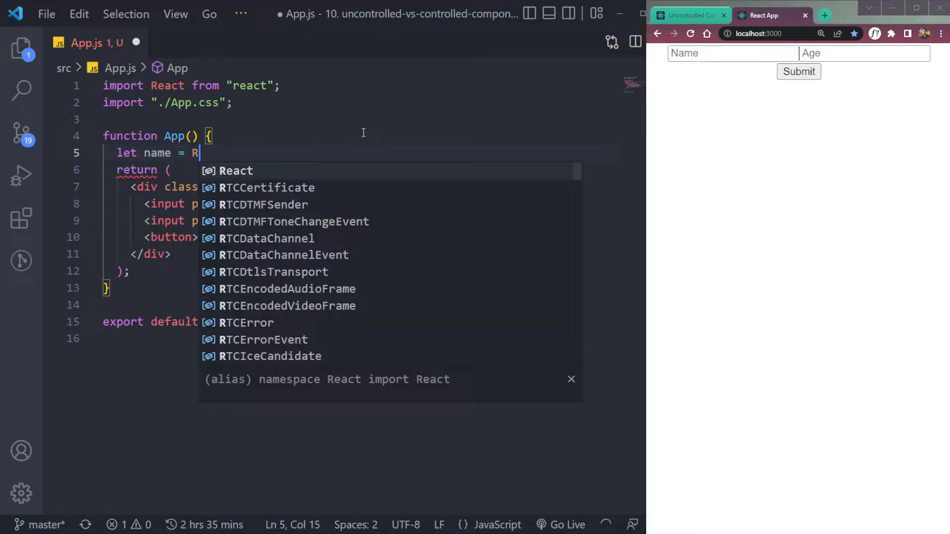
{"action": "type", "text": "eact."}
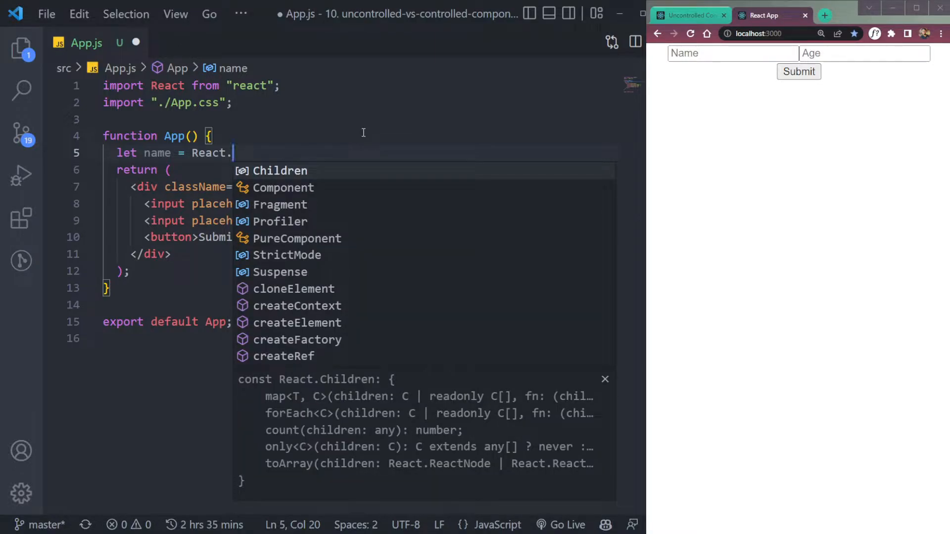
{"action": "type", "text": "cre"}
{"action": "key", "text": "Down"}
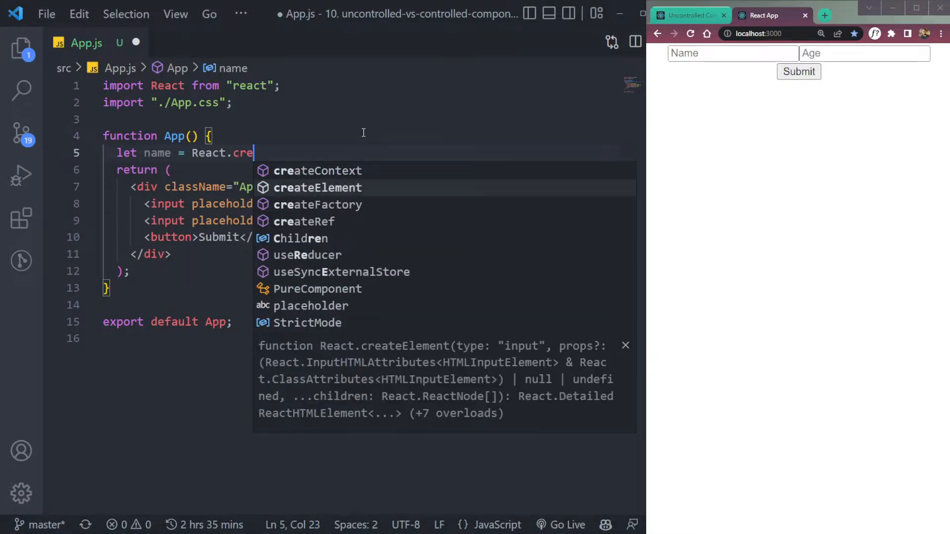
{"action": "key", "text": "Down"}
{"action": "key", "text": "Down"}
{"action": "key", "text": "Return"}
{"action": "type", "text": "();"}
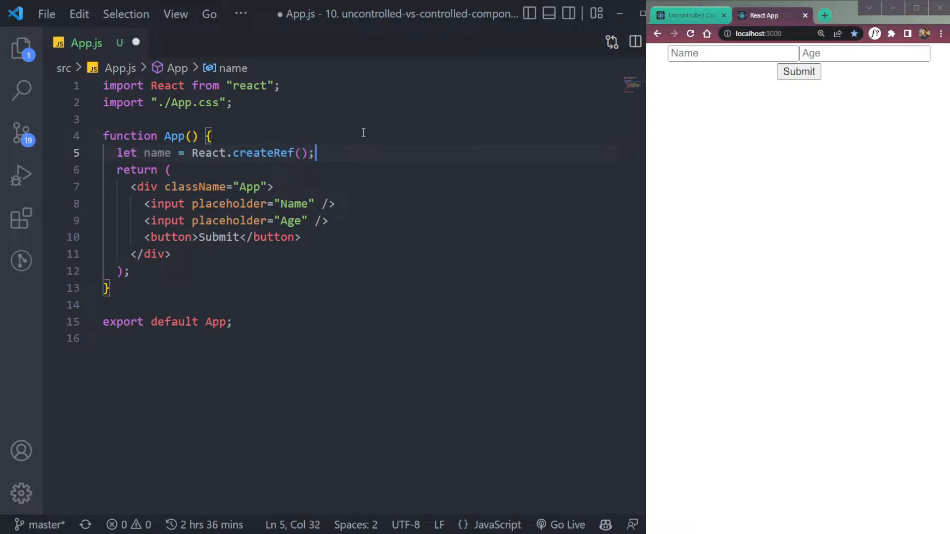
{"action": "key", "text": "Return"}
{"action": "type", "text": "le"}
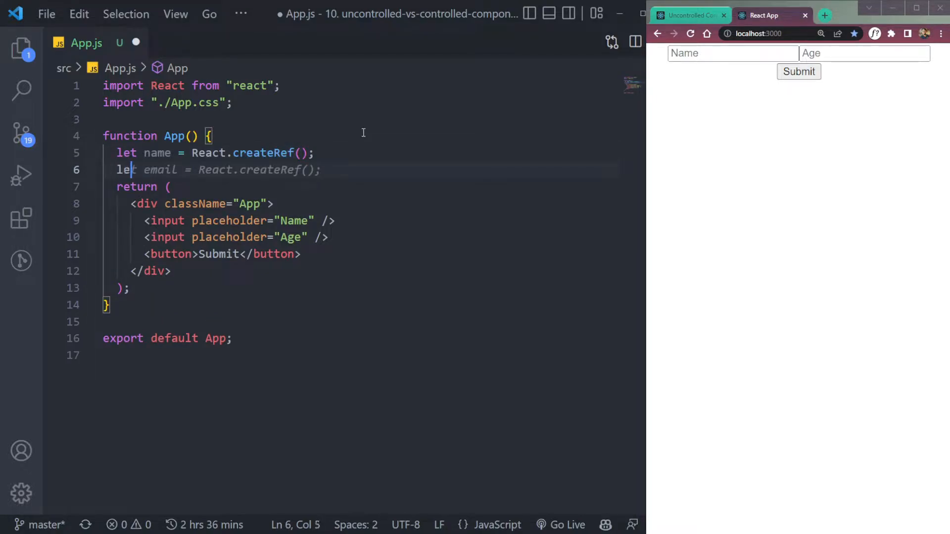
{"action": "type", "text": "t age"}
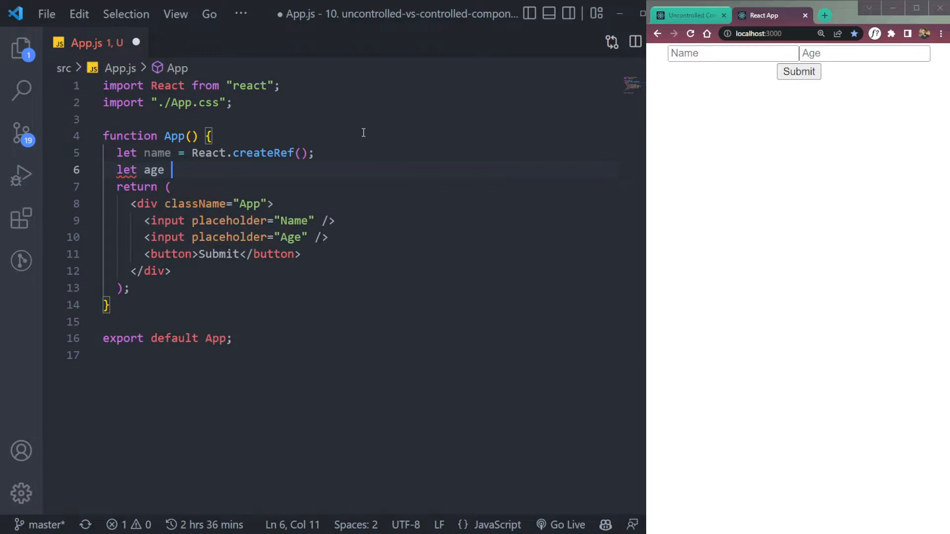
{"action": "type", "text": " = Re"}
Declare let age = React.createRef(); below it and save App.js
{"action": "key", "text": "Return"}
{"action": "key", "text": "Return"}
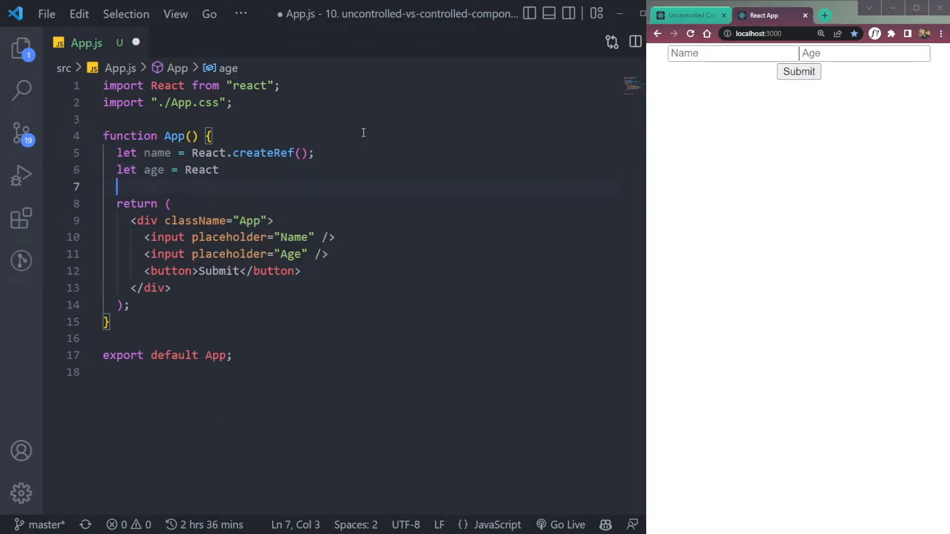
{"action": "key", "text": "BackSpace"}
{"action": "key", "text": "BackSpace"}
{"action": "type", "text": ".cr"}
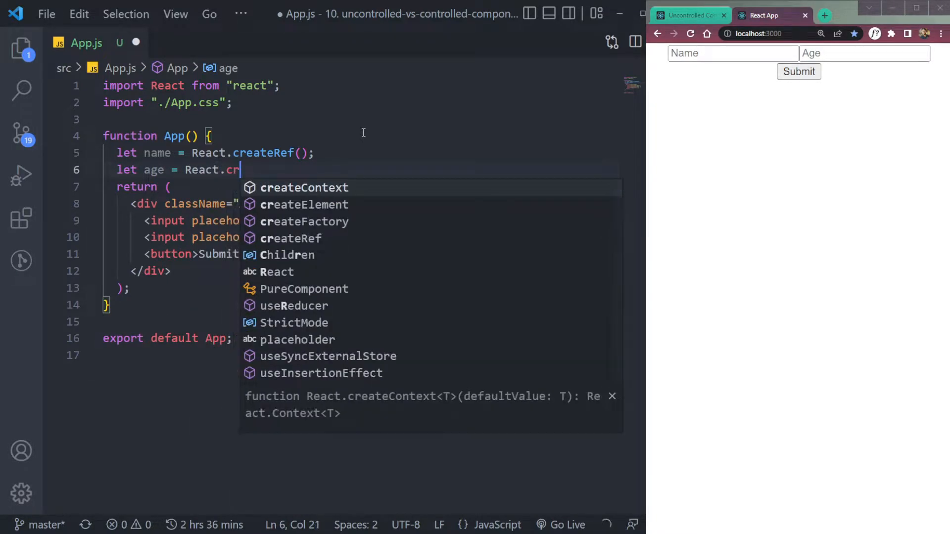
{"action": "key", "text": "Down"}
{"action": "key", "text": "Down"}
{"action": "key", "text": "Down"}
{"action": "key", "text": "Return"}
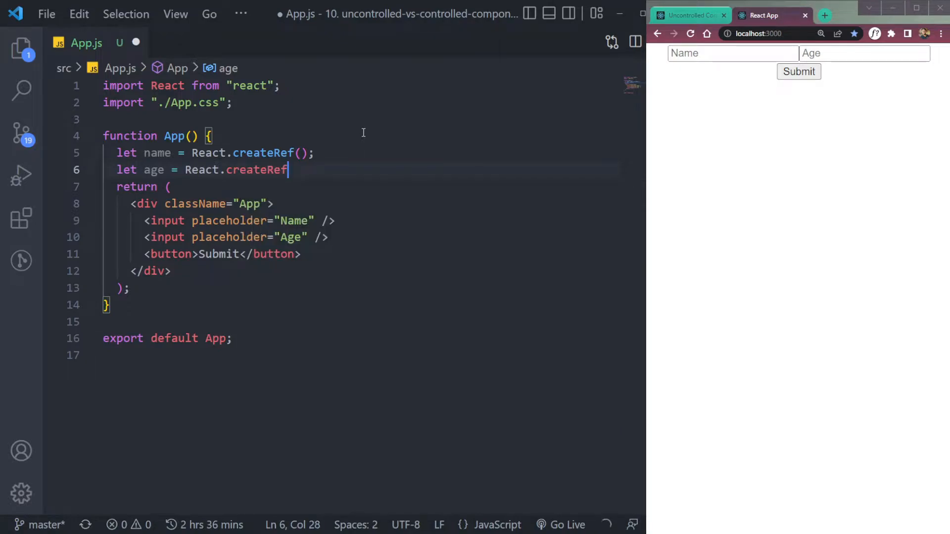
{"action": "type", "text": "();"}
{"action": "key", "text": "ctrl+s"}
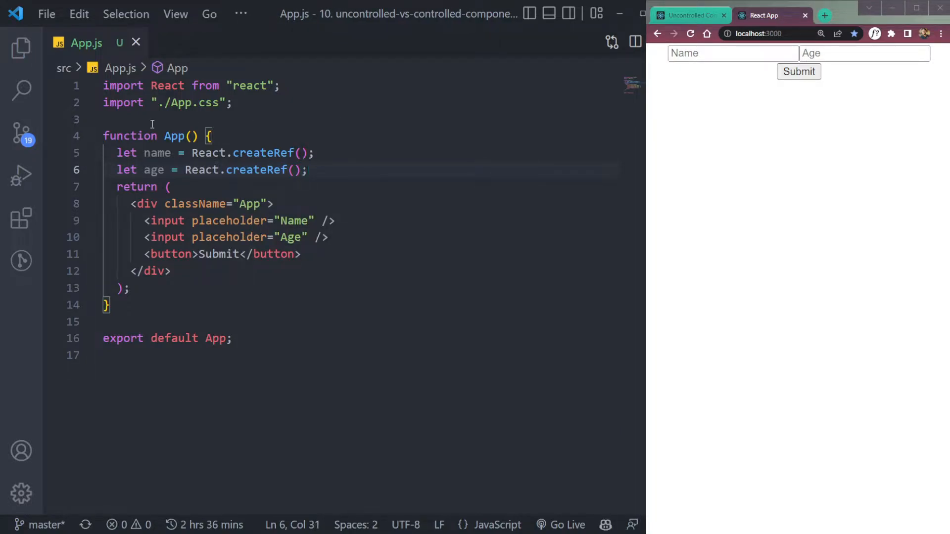
Wire ref={name} and ref={age} onto the Name and Age inputs and save
{"action": "left_click", "coordinate": [150, 153]}
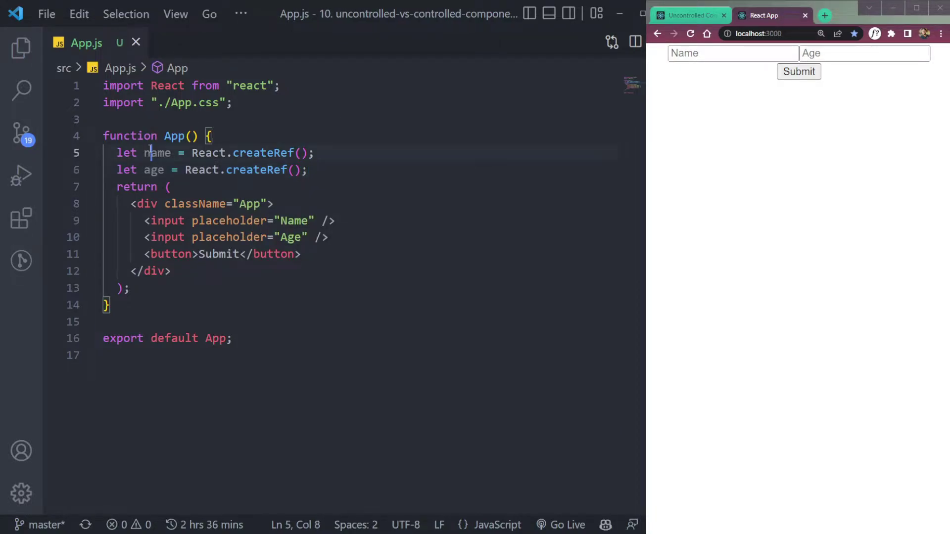
{"action": "left_click", "coordinate": [321, 221]}
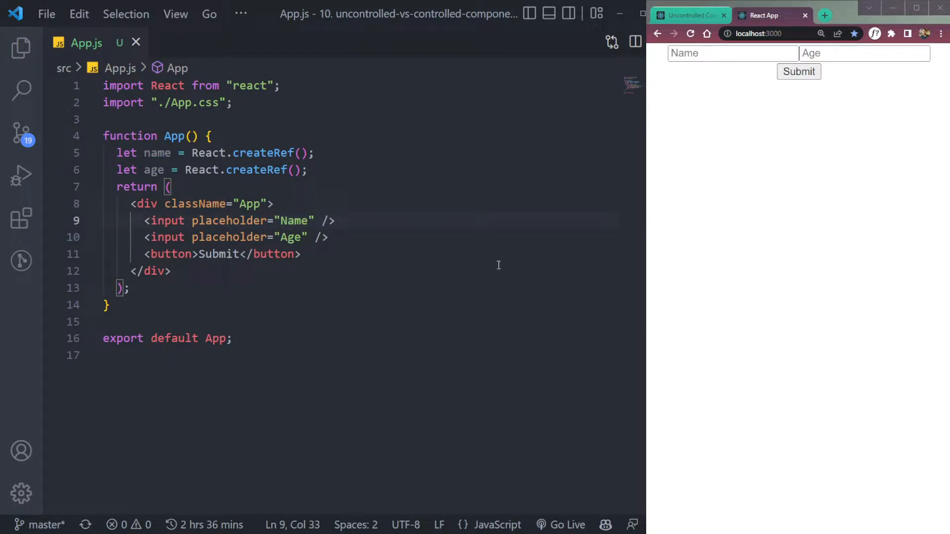
{"action": "type", "text": "ref"}
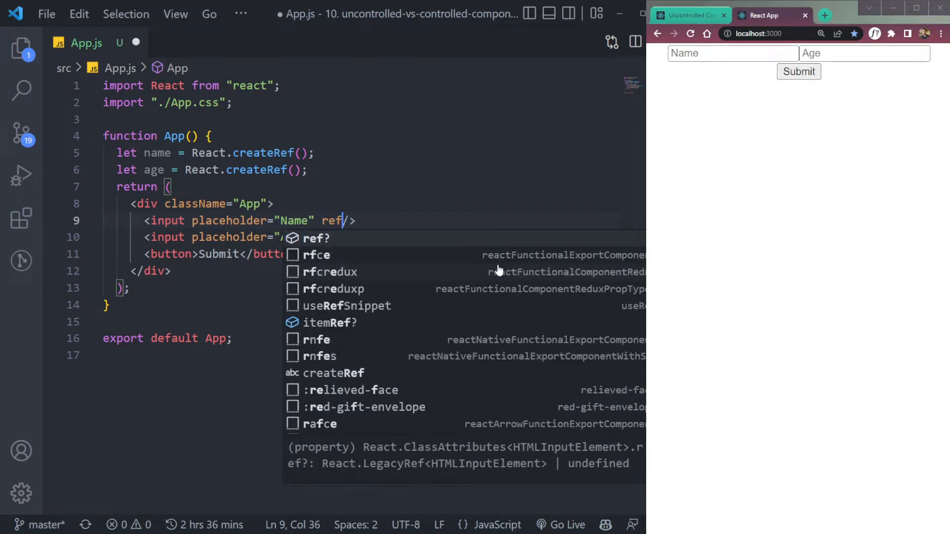
{"action": "type", "text": "={name"}
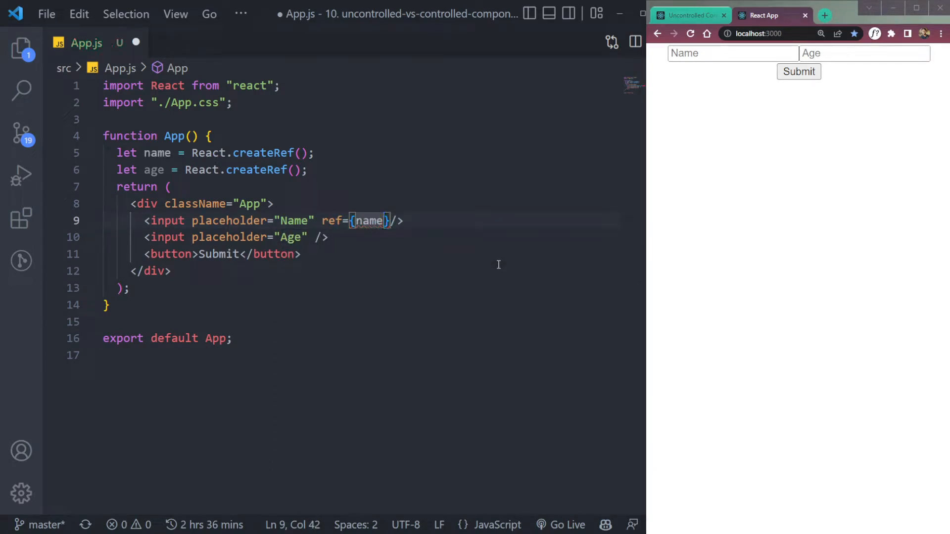
{"action": "left_click", "coordinate": [314, 236]}
{"action": "type", "text": "ref"}
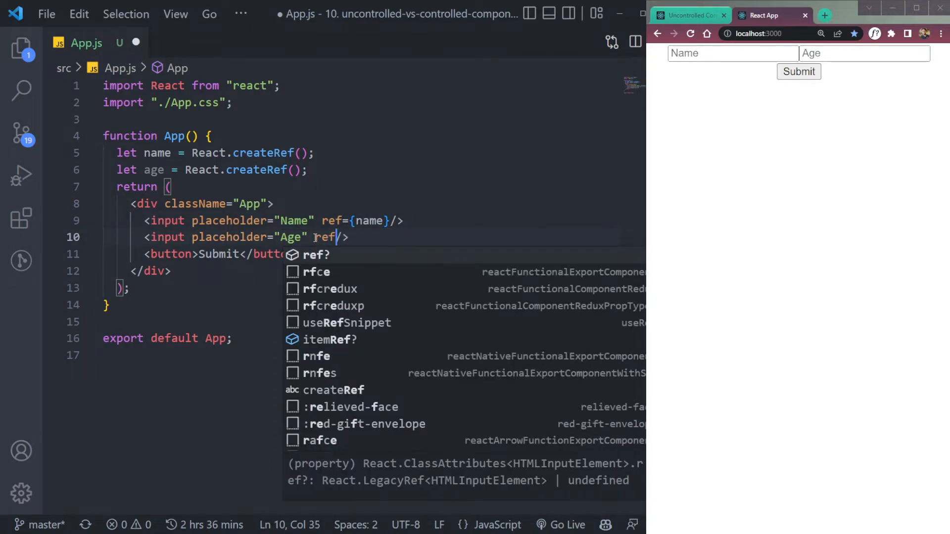
{"action": "type", "text": "={name"}
{"action": "key", "text": "ctrl+z"}
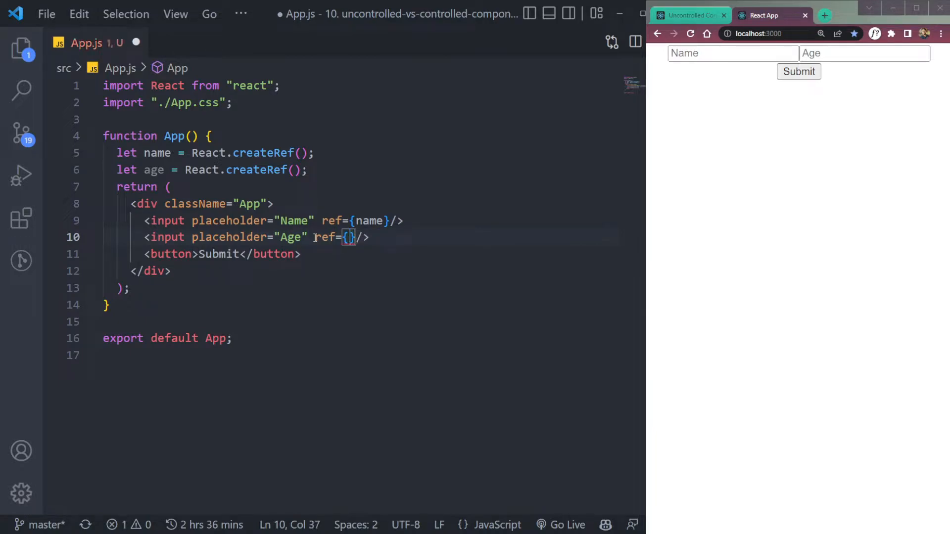
{"action": "type", "text": "age"}
{"action": "key", "text": "ctrl+s"}
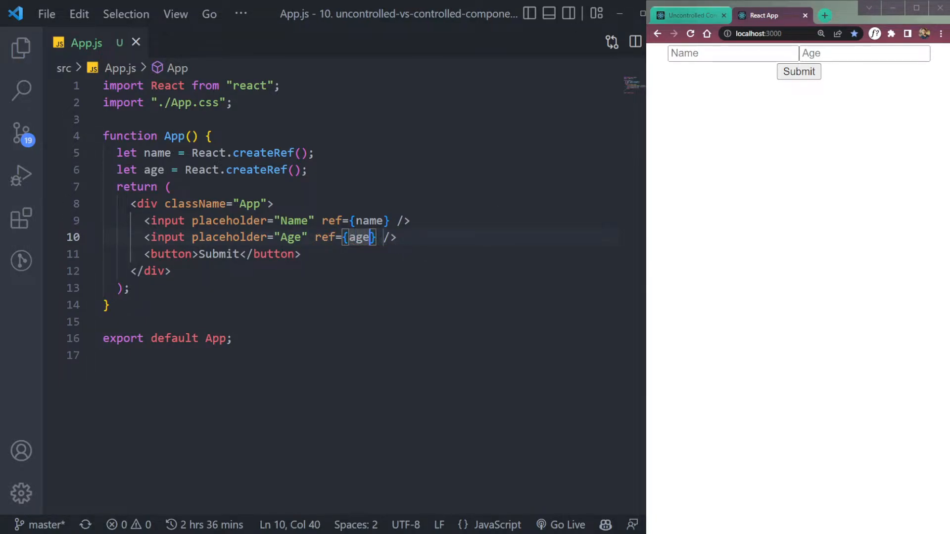
{"action": "left_click", "coordinate": [690, 15]}
{"action": "left_click", "coordinate": [765, 15]}
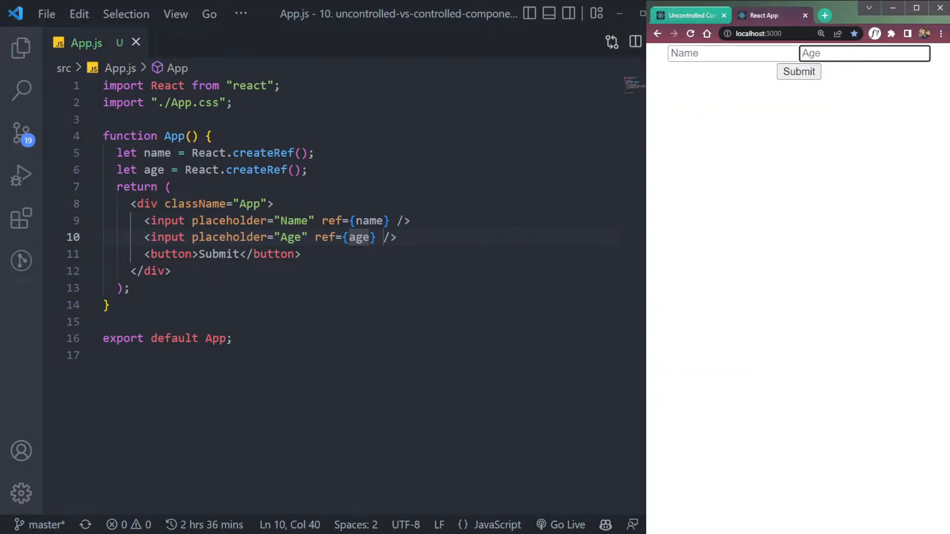
Add console.log(name.current.value); below the ref declarations
{"action": "left_click", "coordinate": [324, 169]}
{"action": "key", "text": "Return"}
{"action": "key", "text": "Return"}
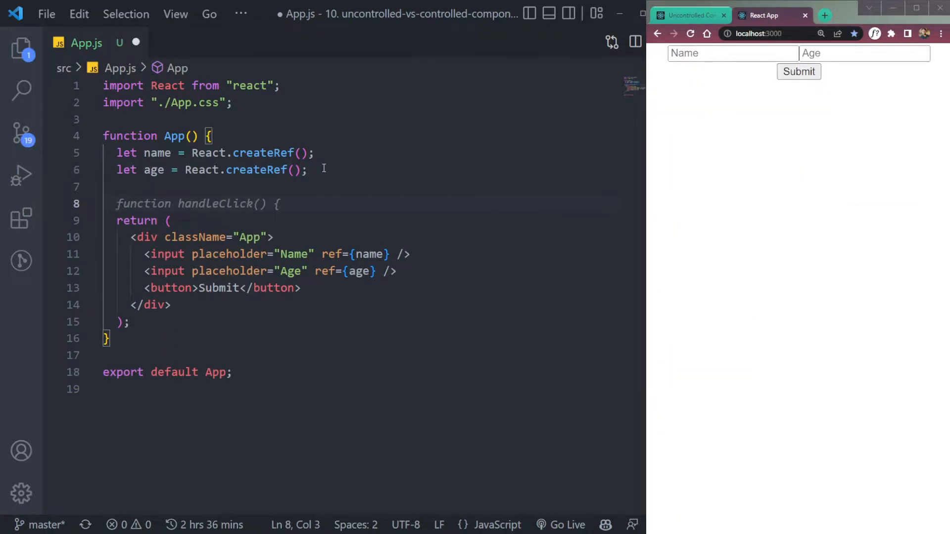
{"action": "type", "text": "console"}
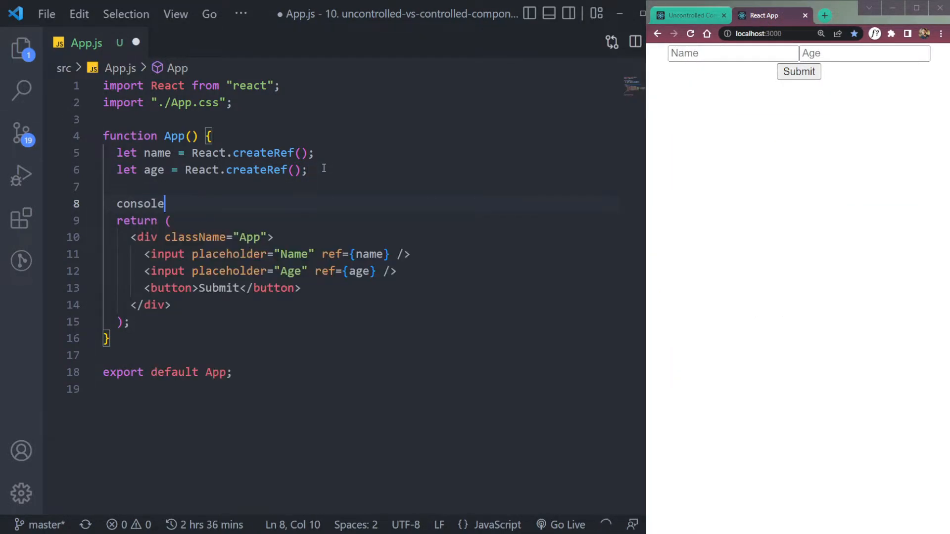
{"action": "type", "text": ".log"}
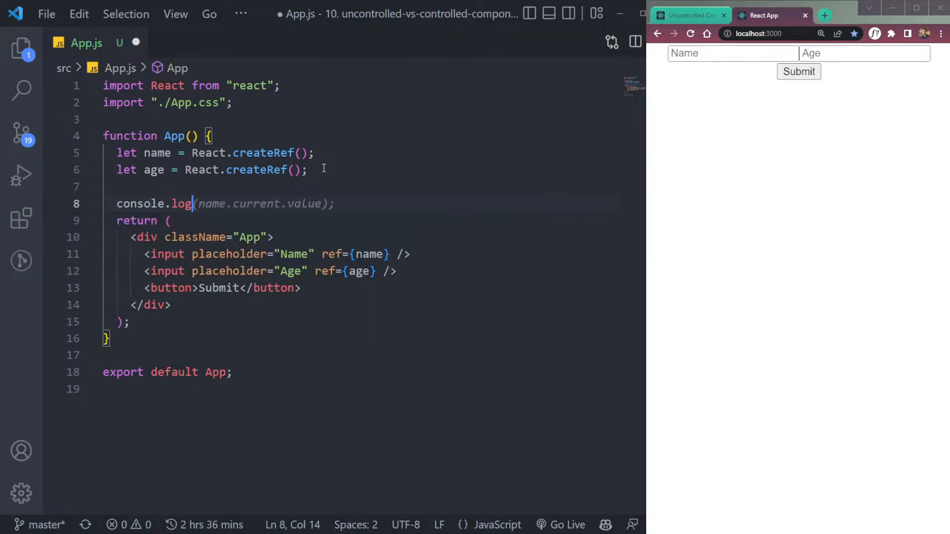
{"action": "type", "text": "(name)"}
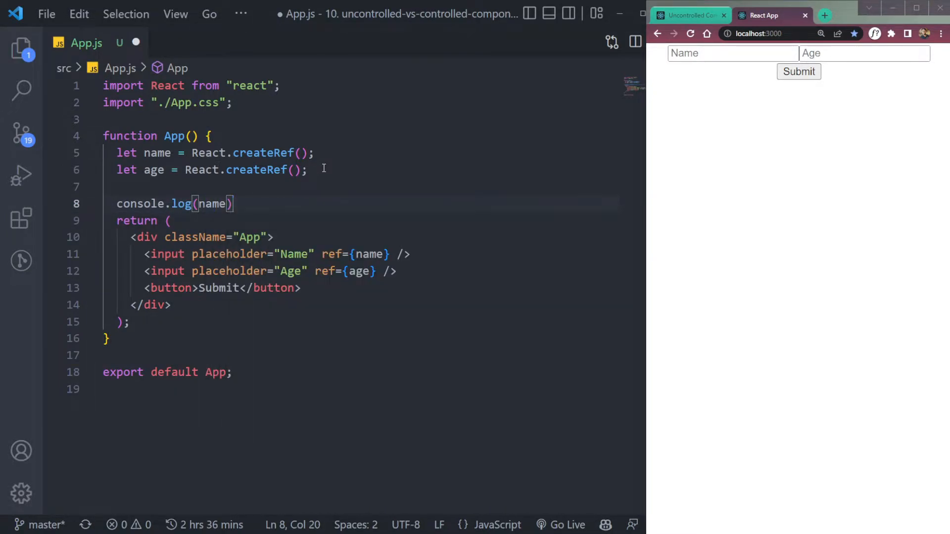
{"action": "key", "text": "Left"}
{"action": "type", "text": ".c"}
{"action": "key", "text": "Return"}
{"action": "type", "text": ".value"}
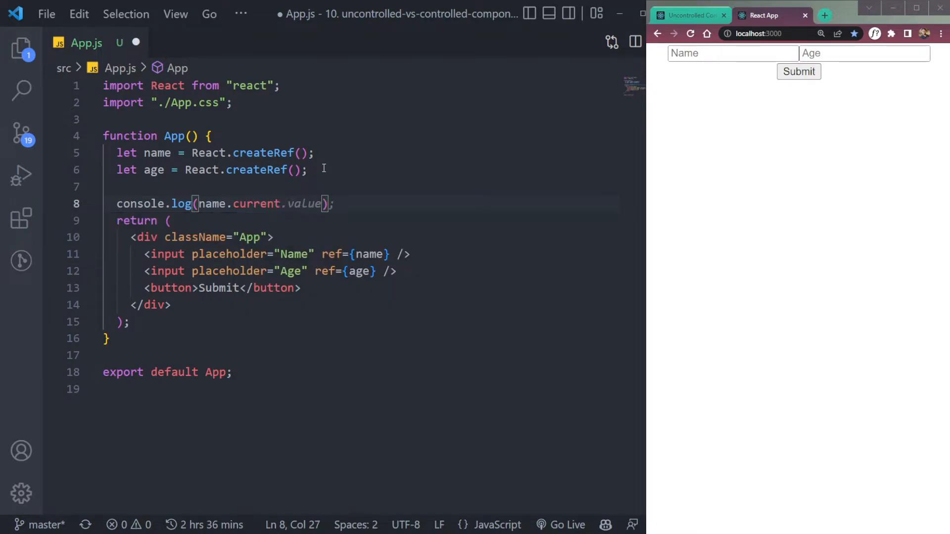
{"action": "key", "text": "End"}
{"action": "type", "text": ";"}
{"action": "key", "text": "Return"}
{"action": "type", "text": "c"}
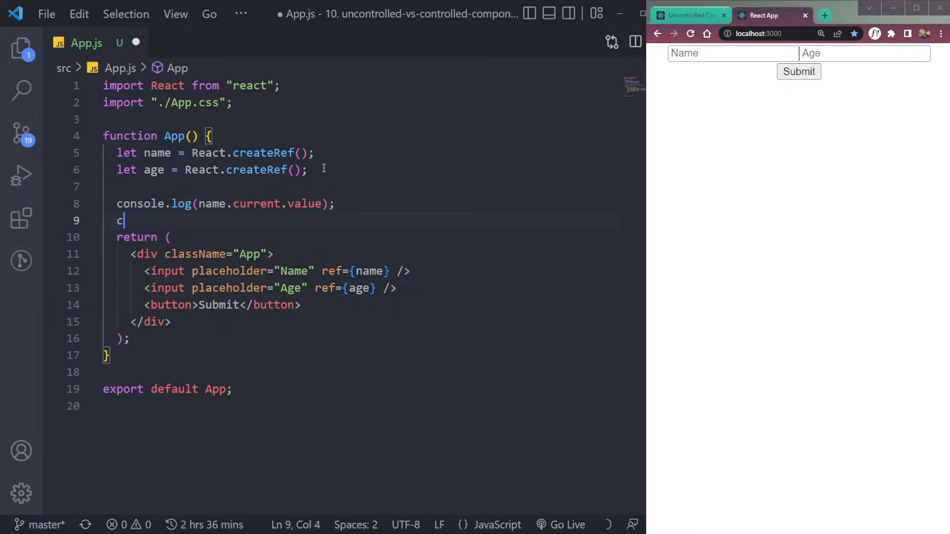
{"action": "type", "text": "ons"}
Add console.log(name.current.age); beneath it, save, and reload the app page
{"action": "key", "text": "Tab"}
{"action": "type", "text": ".log"}
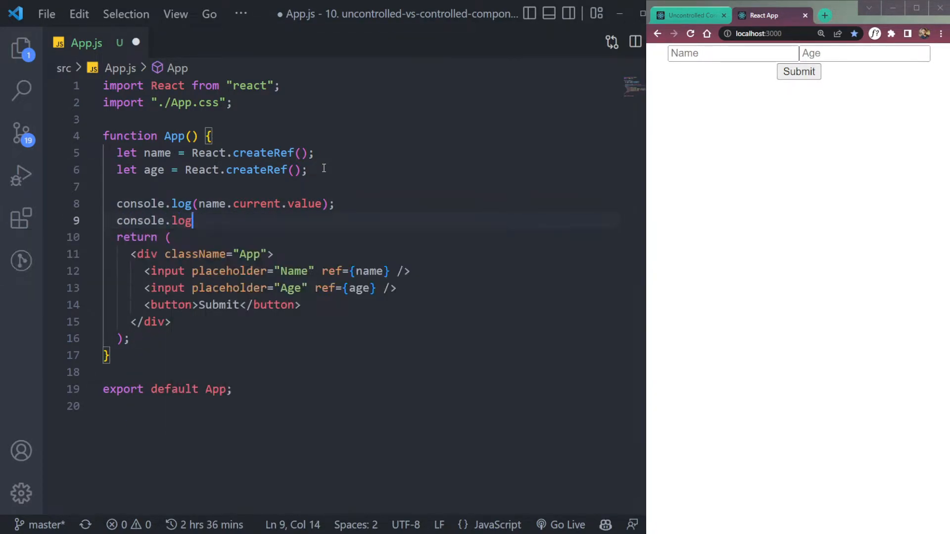
{"action": "type", "text": "(name.c"}
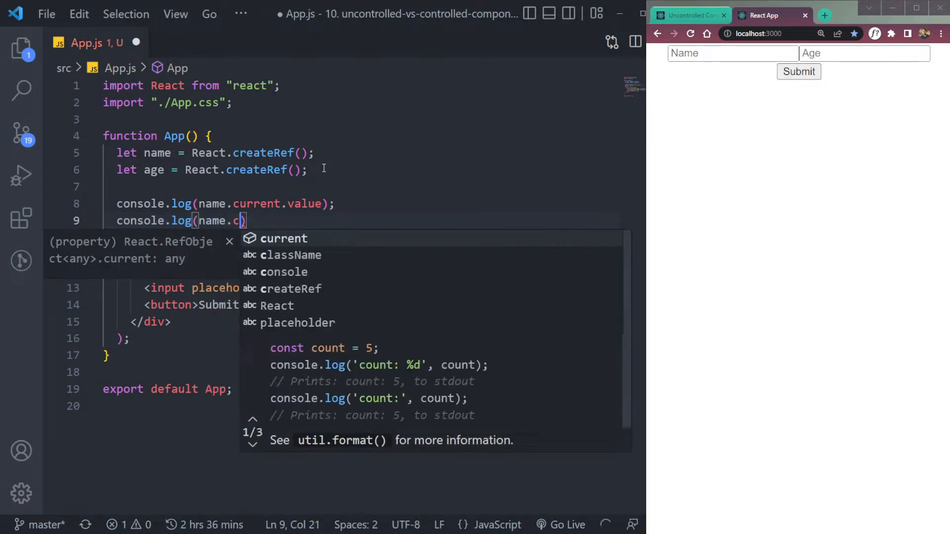
{"action": "key", "text": "Tab"}
{"action": "type", "text": ".a"}
{"action": "key", "text": "BackSpace"}
{"action": "key", "text": "BackSpace"}
{"action": "type", "text": ".a"}
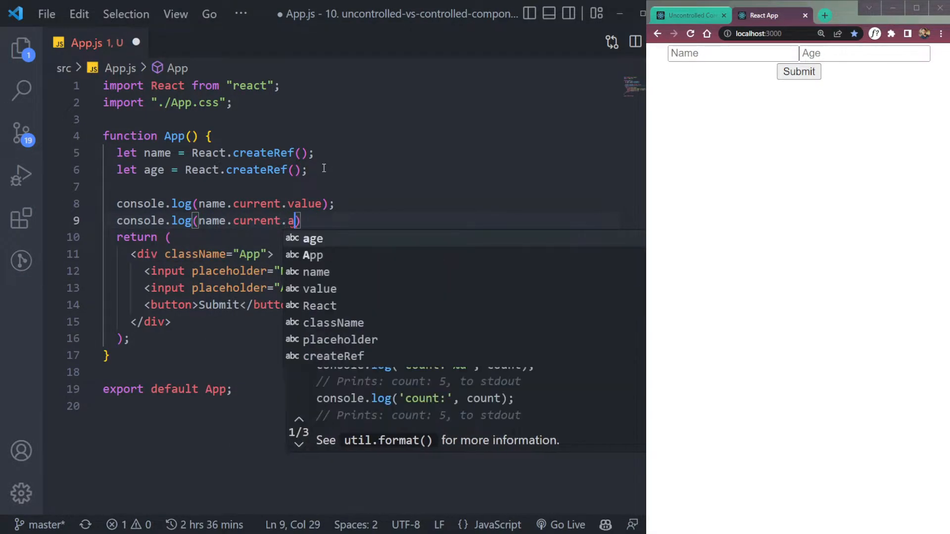
{"action": "key", "text": "Tab"}
{"action": "key", "text": "ctrl+s"}
{"action": "left_click", "coordinate": [698, 108]}
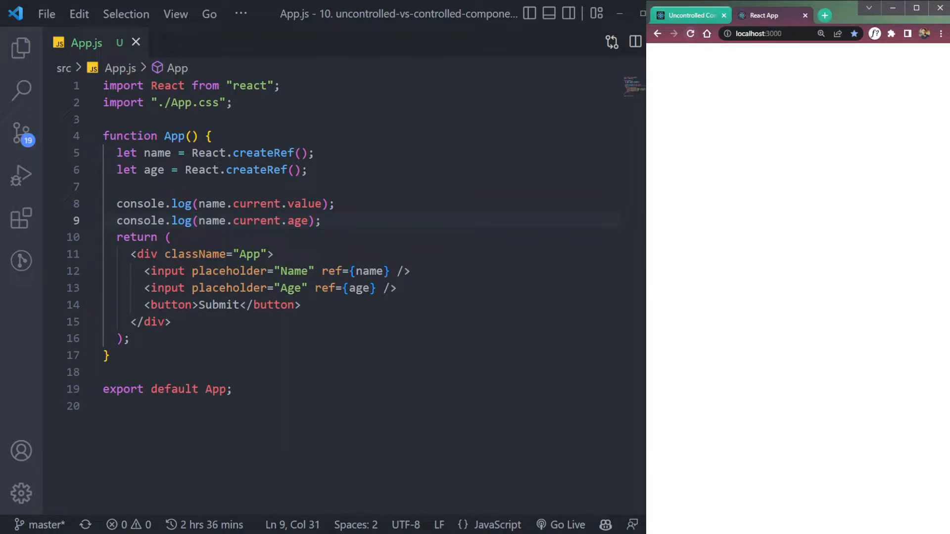
Inspect the DevTools console's TypeError about reading 'value' of null
{"action": "left_click_drag", "start_coordinate": [199, 204], "coordinate": [321, 204]}
{"action": "left_click", "coordinate": [321, 204]}
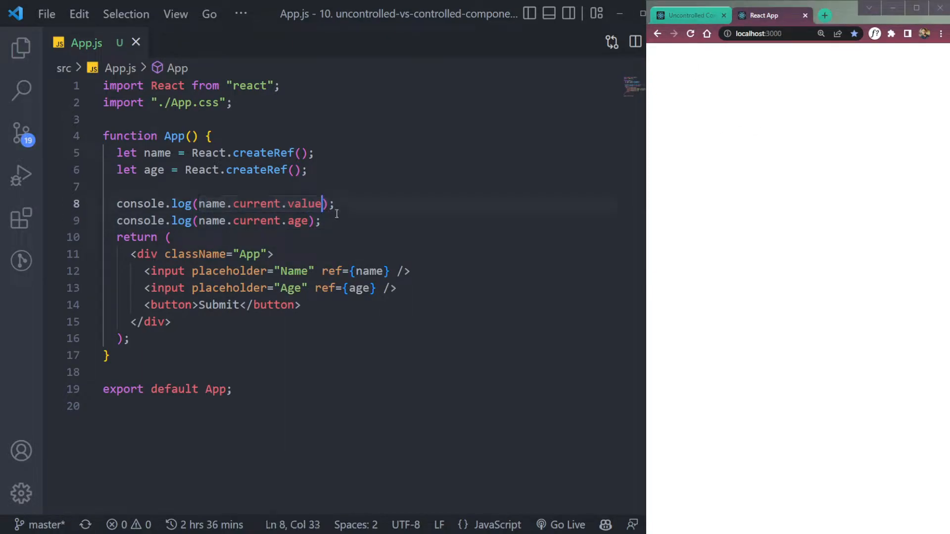
{"action": "left_click", "coordinate": [804, 332]}
{"action": "key", "text": "F12"}
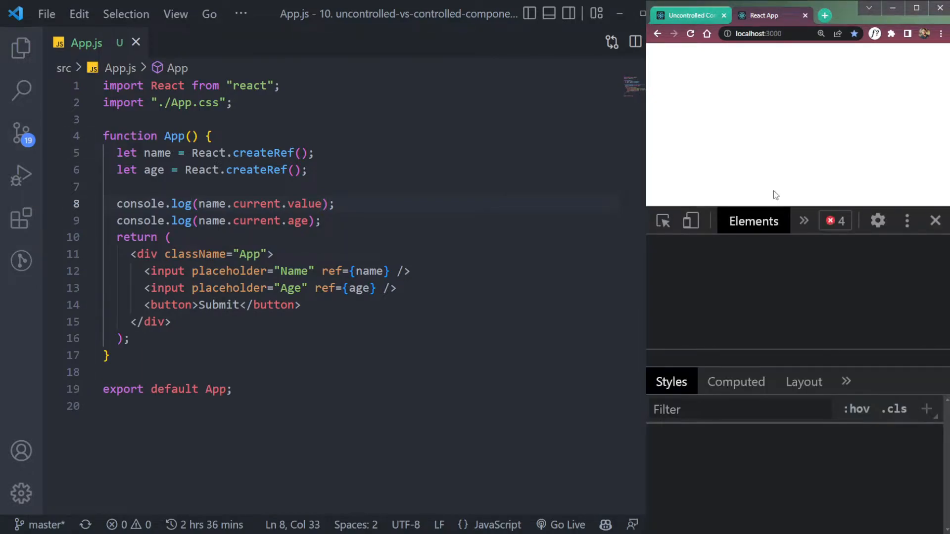
{"action": "key", "text": "ctrl+shift+j"}
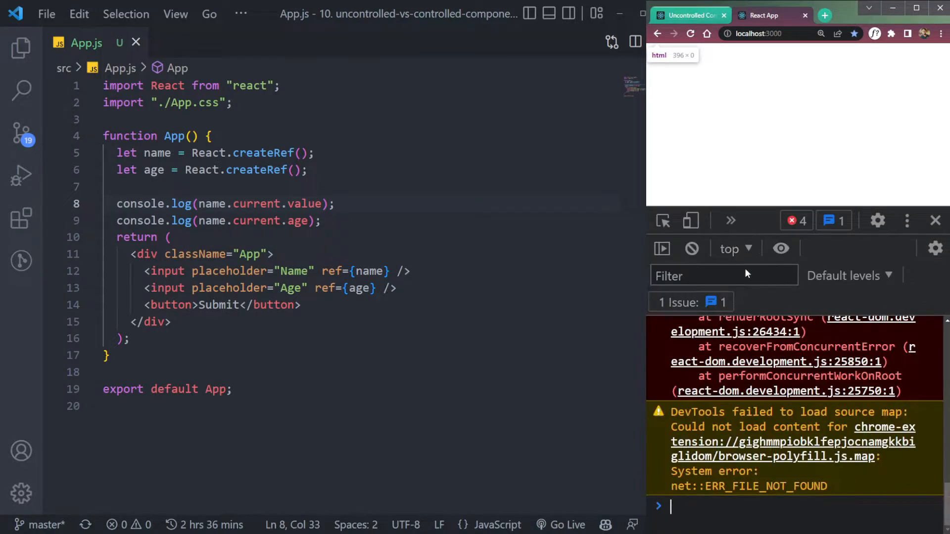
{"action": "scroll", "coordinate": [691, 402], "scroll_direction": "up", "scroll_amount": 1}
{"action": "scroll", "coordinate": [691, 402], "scroll_direction": "up", "scroll_amount": 5}
{"action": "scroll", "coordinate": [691, 402], "scroll_direction": "up", "scroll_amount": 3}
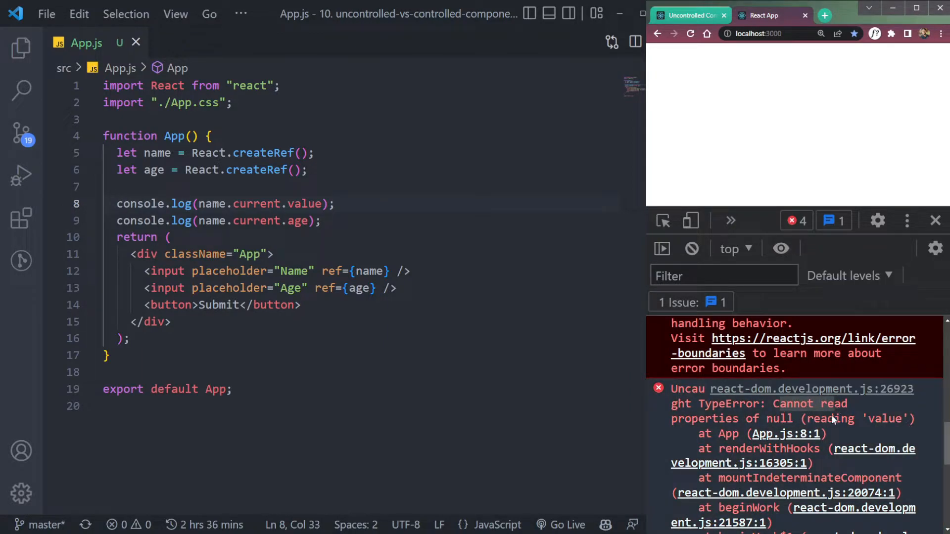
{"action": "double_click", "coordinate": [868, 419]}
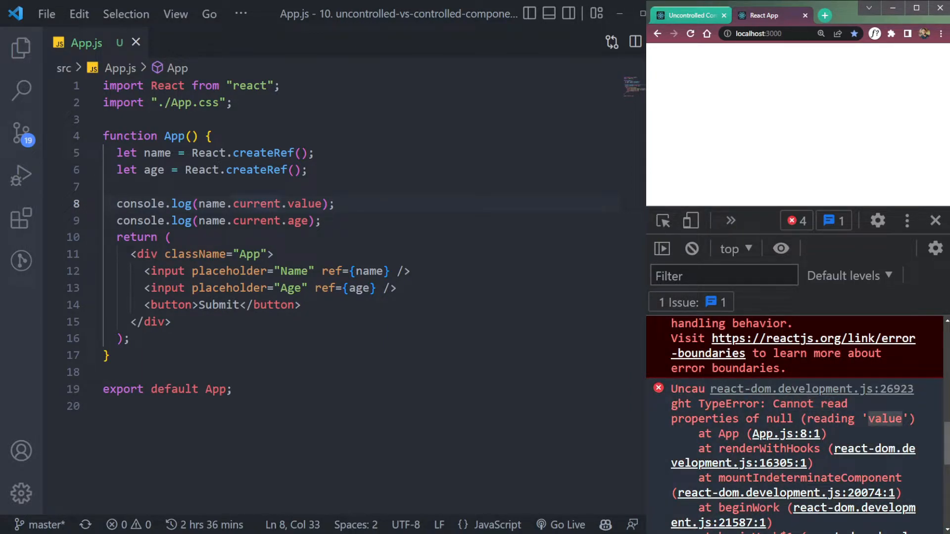
Back in the editor, examine the uses of name on the second log line
{"action": "left_click", "coordinate": [268, 204]}
{"action": "left_click", "coordinate": [221, 221]}
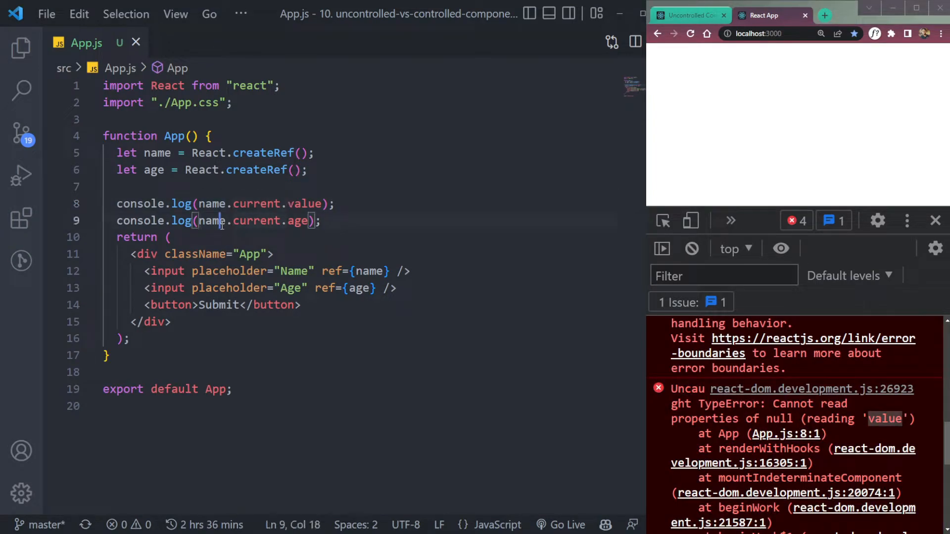
{"action": "double_click", "coordinate": [221, 220]}
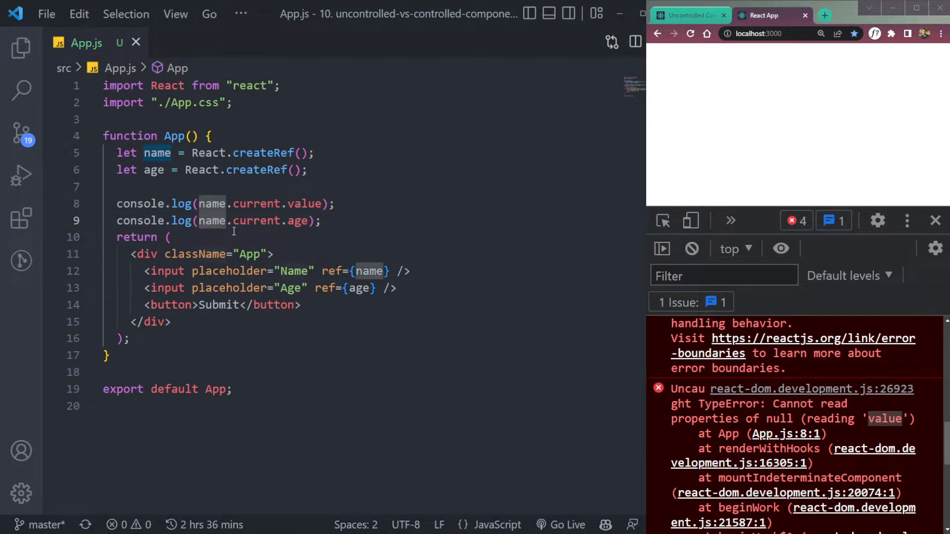
{"action": "left_click", "coordinate": [234, 233]}
{"action": "double_click", "coordinate": [222, 223]}
{"action": "left_click", "coordinate": [228, 231]}
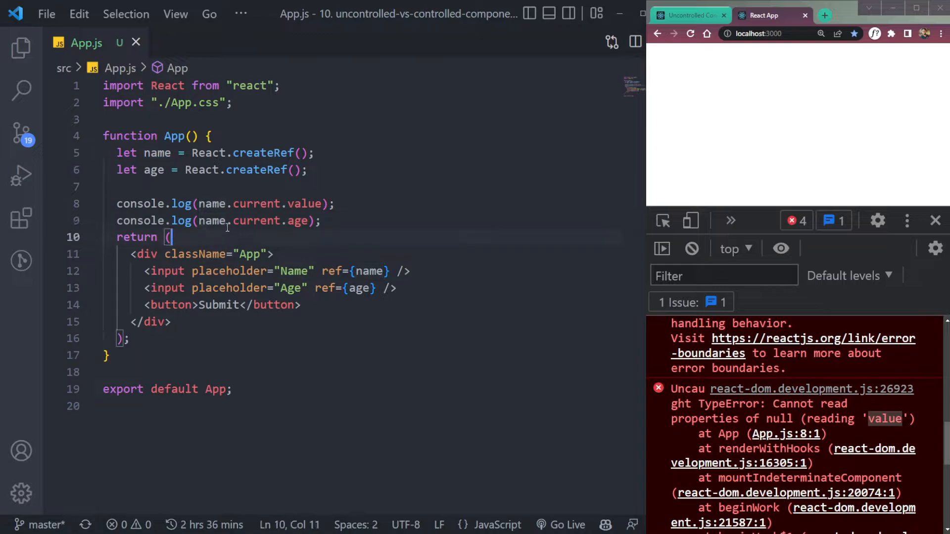
Trim the logs to console.log(name) and console.log(age) and save
{"action": "mouse_move", "coordinate": [233, 220]}
{"action": "left_mouse_down"}
{"action": "mouse_move", "coordinate": [309, 221]}
{"action": "mouse_move", "coordinate": [234, 204]}
{"action": "left_mouse_up"}
{"action": "key", "text": "BackSpace"}
{"action": "key", "text": "BackSpace"}
{"action": "key", "text": "BackSpace"}
{"action": "type", "text": "="}
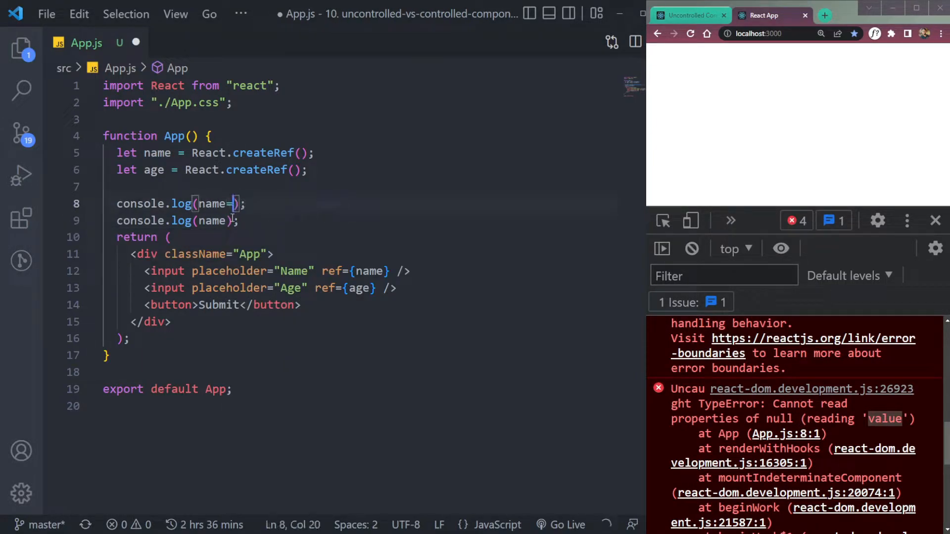
{"action": "key", "text": "BackSpace"}
{"action": "double_click", "coordinate": [212, 221]}
{"action": "type", "text": "ag"}
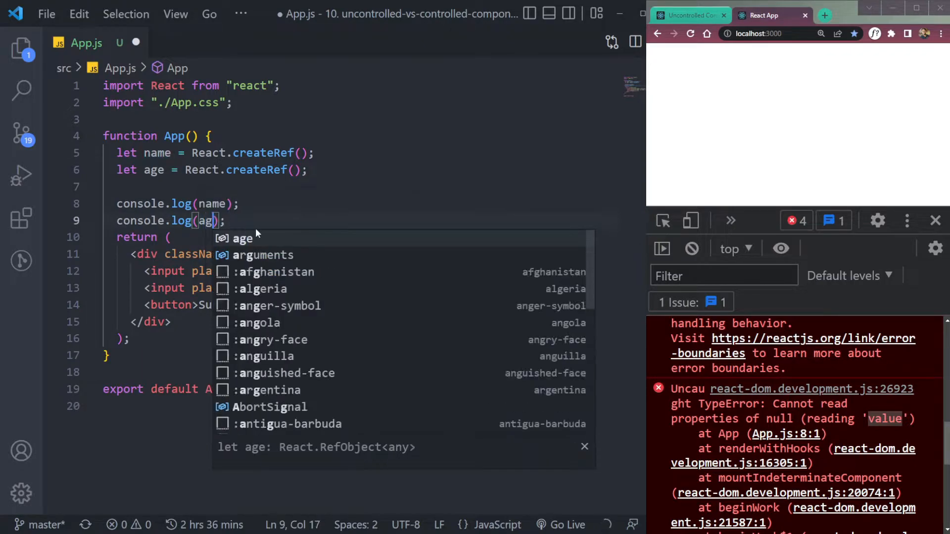
{"action": "type", "text": "e"}
{"action": "key", "text": "ctrl+s"}
{"action": "key", "text": "Escape"}
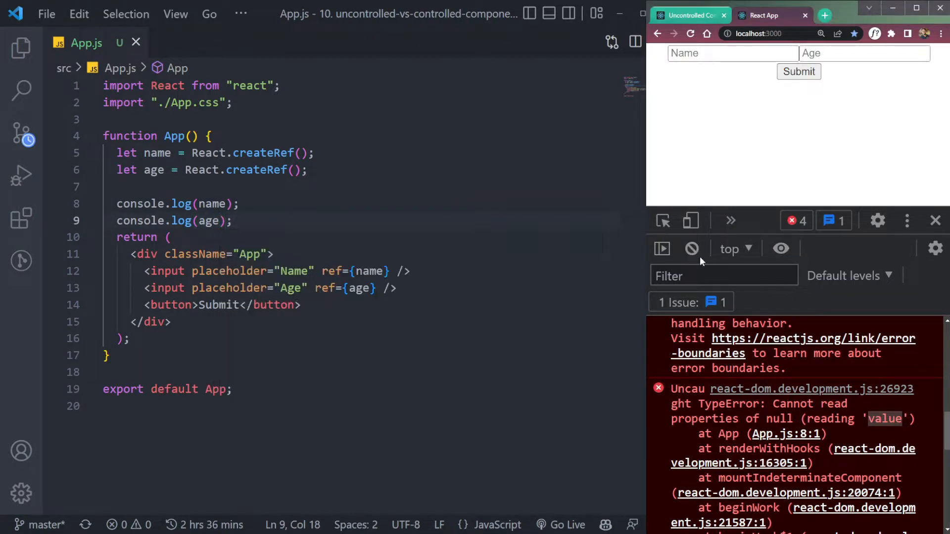
Clear the console and reload to see both refs logged as {current: null}
{"action": "left_click", "coordinate": [692, 250]}
{"action": "left_click", "coordinate": [693, 34]}
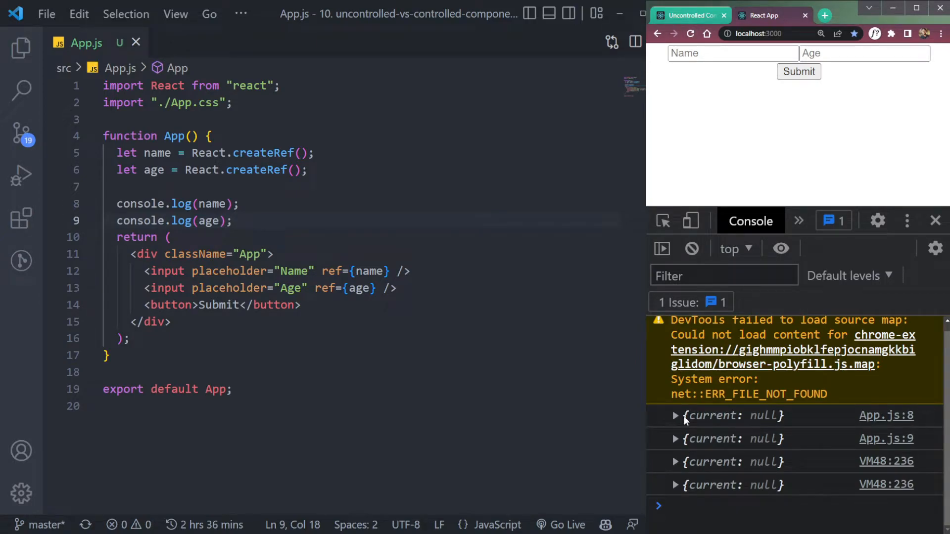
{"action": "left_click_drag", "start_coordinate": [683, 416], "coordinate": [744, 420]}
{"action": "left_click", "coordinate": [726, 418]}
{"action": "key", "text": "Up"}
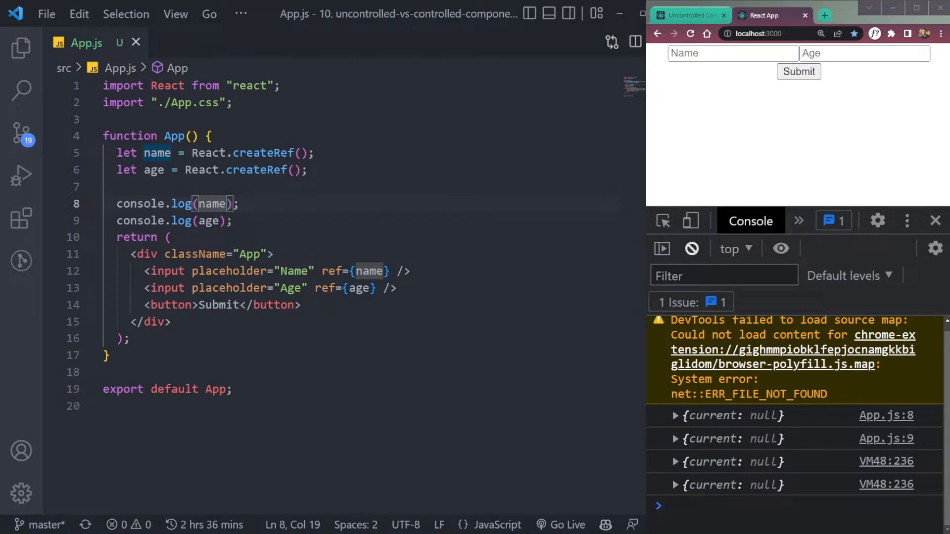
Enter Nishant in the app's Name field and 25 in its Age field
{"action": "left_click", "coordinate": [692, 249]}
{"action": "left_click", "coordinate": [713, 54]}
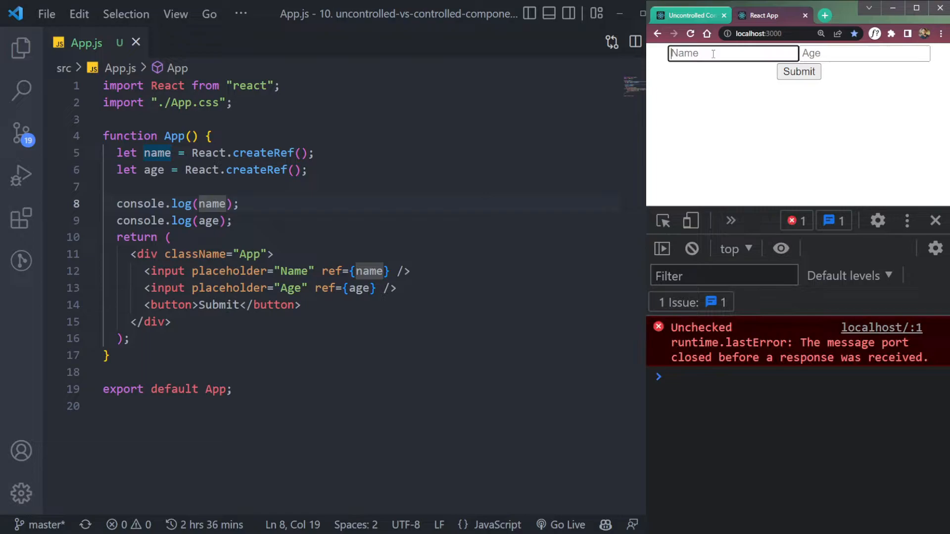
{"action": "type", "text": "Nishant"}
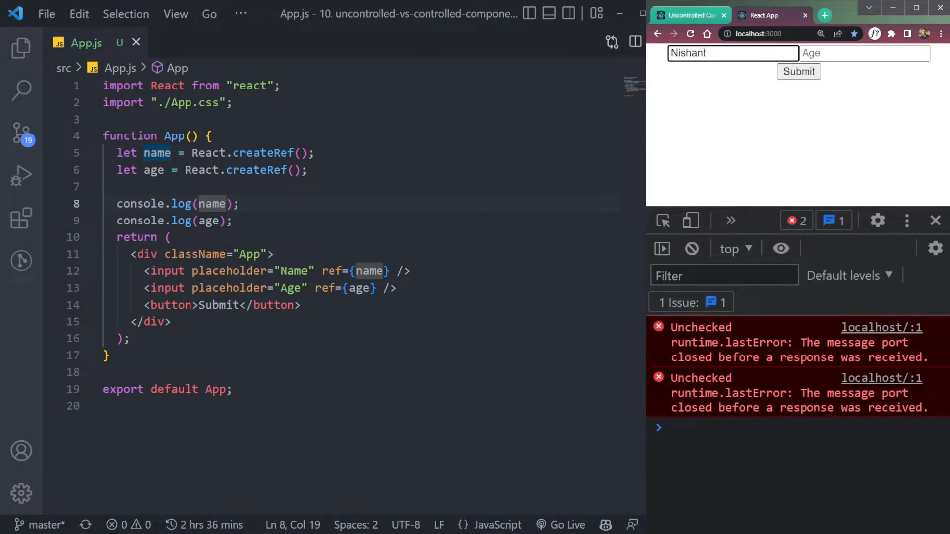
{"action": "left_click", "coordinate": [445, 221]}
{"action": "left_click", "coordinate": [851, 58]}
{"action": "type", "text": "25"}
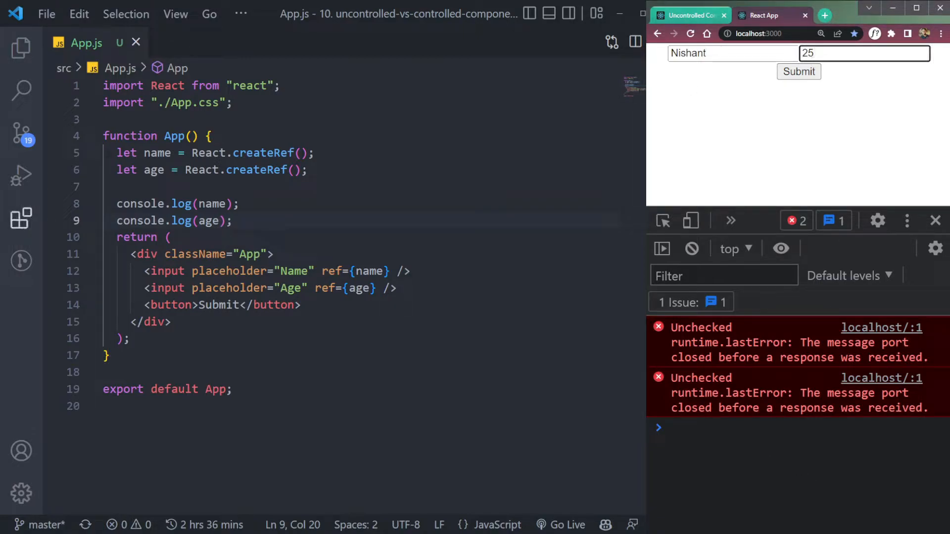
Return to the editor and mark the two console.log lines under the refs
{"action": "mouse_move", "coordinate": [115, 204]}
{"action": "left_mouse_down"}
{"action": "mouse_move", "coordinate": [255, 220]}
{"action": "mouse_move", "coordinate": [116, 204]}
{"action": "mouse_move", "coordinate": [240, 220]}
{"action": "mouse_move", "coordinate": [80, 187]}
{"action": "left_mouse_up"}
{"action": "left_click", "coordinate": [255, 220]}
{"action": "left_click", "coordinate": [321, 226]}
{"action": "left_click", "coordinate": [250, 220]}
{"action": "left_click", "coordinate": [151, 153]}
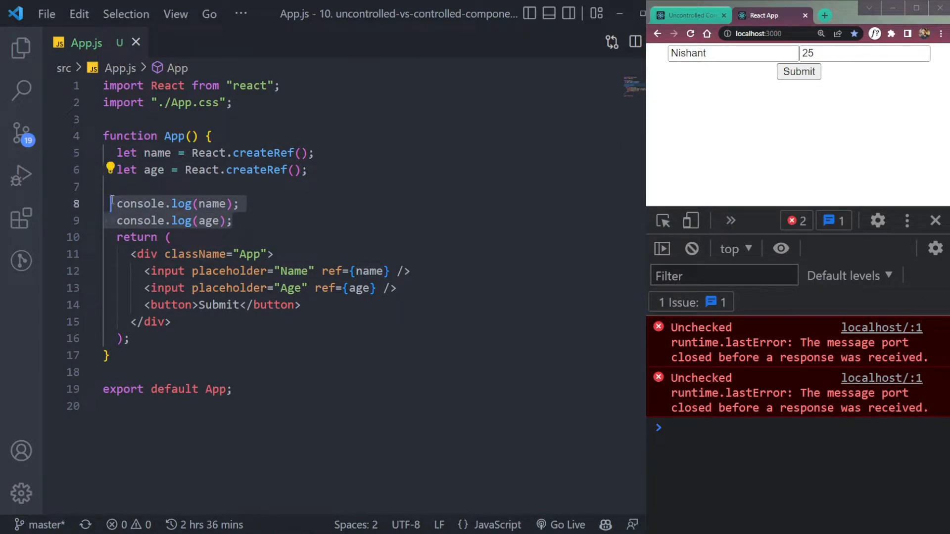
Create a const submit = () => {} arrow function and move both console.log calls into it
{"action": "left_click", "coordinate": [302, 221]}
{"action": "key", "text": "Return"}
{"action": "type", "text": "co"}
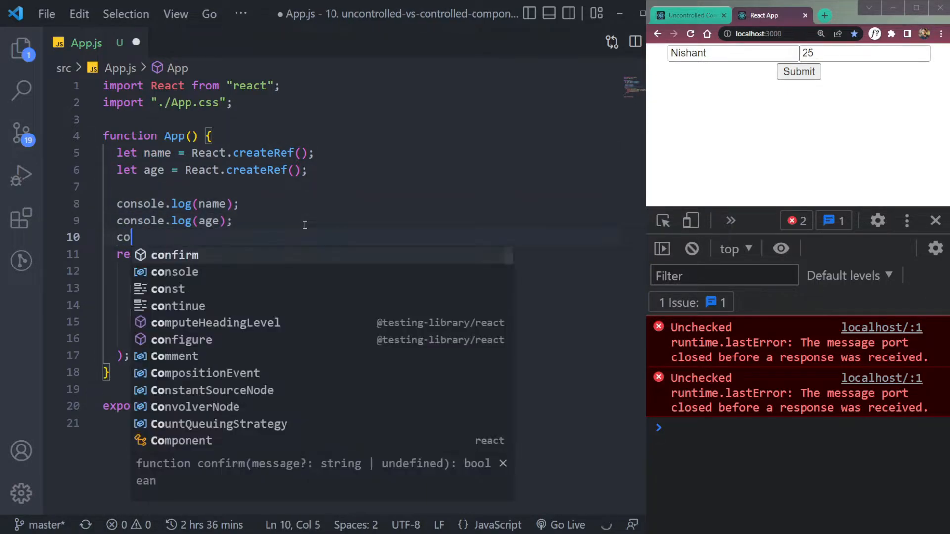
{"action": "type", "text": "nst "}
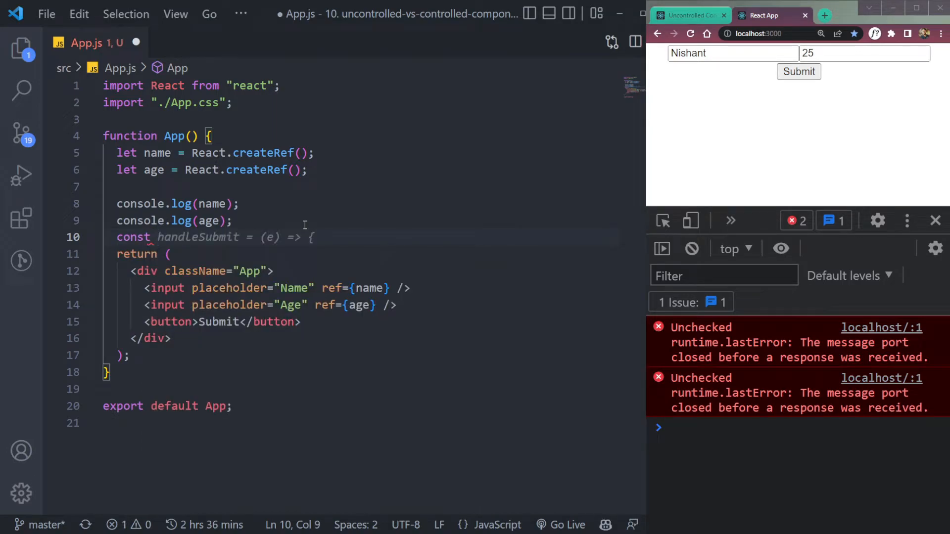
{"action": "type", "text": "subm"}
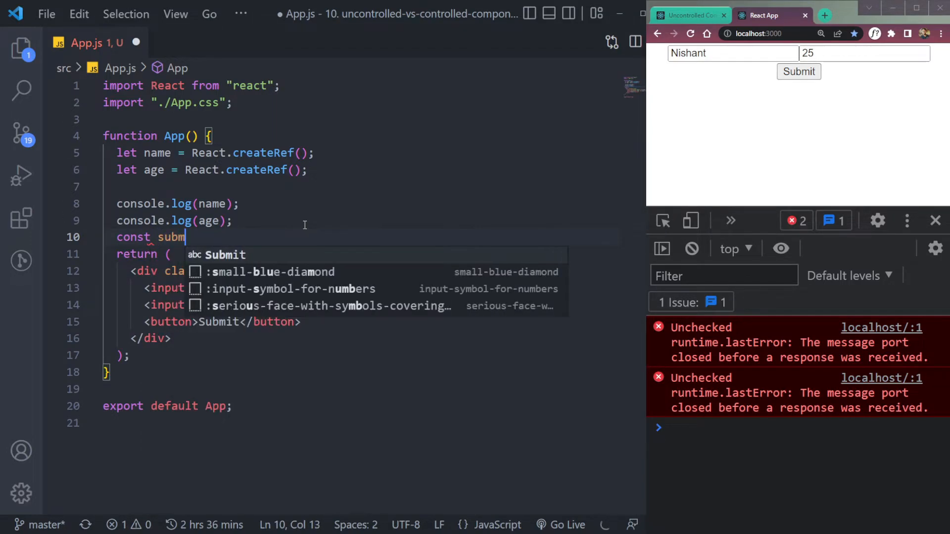
{"action": "type", "text": "it = "}
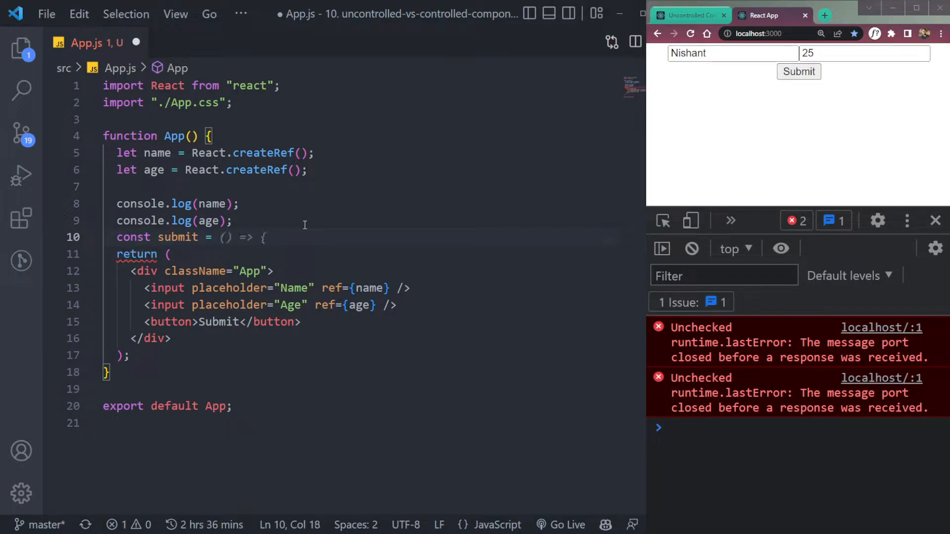
{"action": "type", "text": "() => {"}
{"action": "key", "text": "Return"}
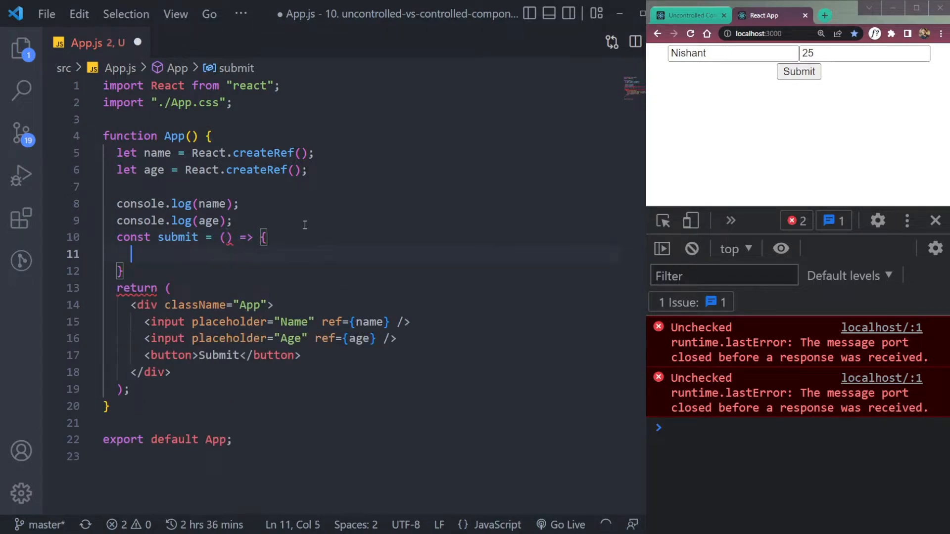
{"action": "left_click_drag", "start_coordinate": [112, 204], "coordinate": [235, 221]}
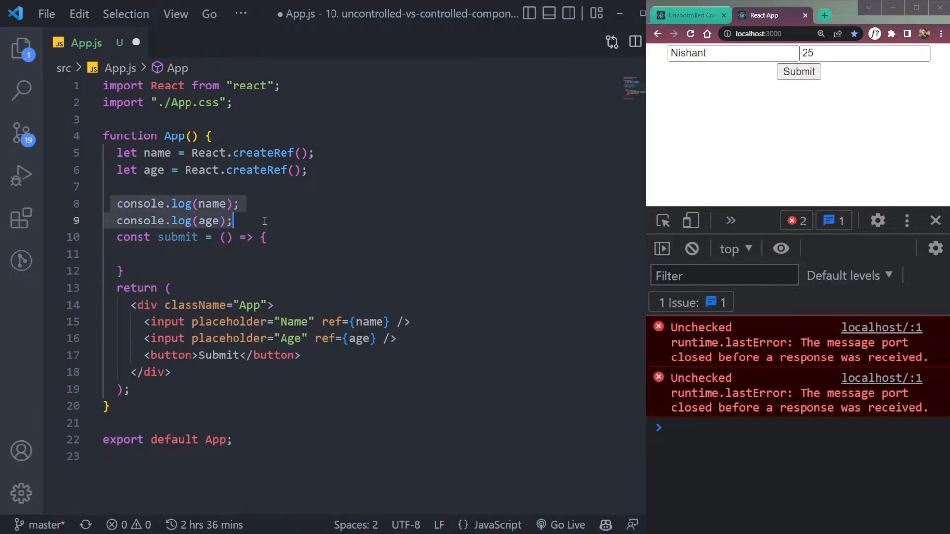
{"action": "key", "text": "ctrl+x"}
{"action": "left_click", "coordinate": [234, 237]}
{"action": "key", "text": "ctrl+v"}
{"action": "key", "text": "ctrl+s"}
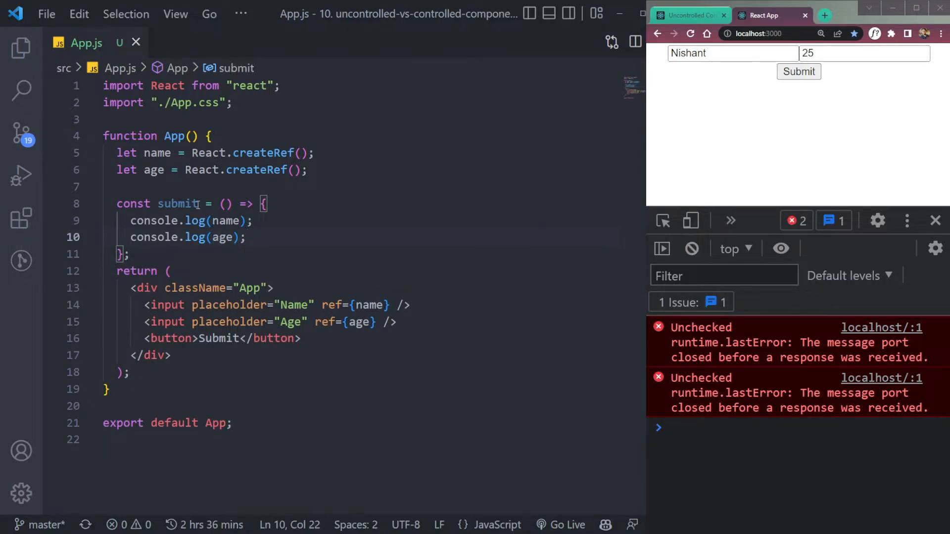
Attach onClick={submit} to the Submit button and save
{"action": "left_click", "coordinate": [199, 203]}
{"action": "left_click", "coordinate": [192, 340]}
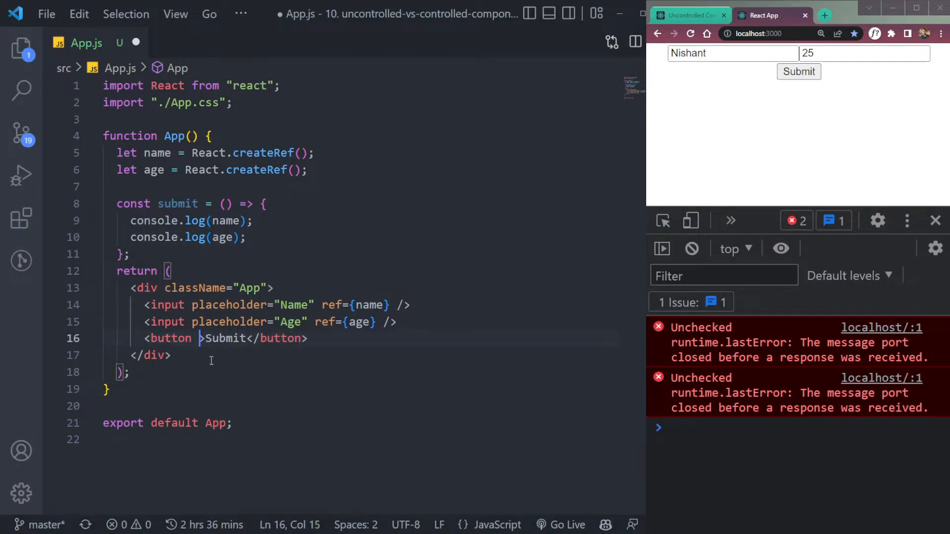
{"action": "type", "text": "onCl"}
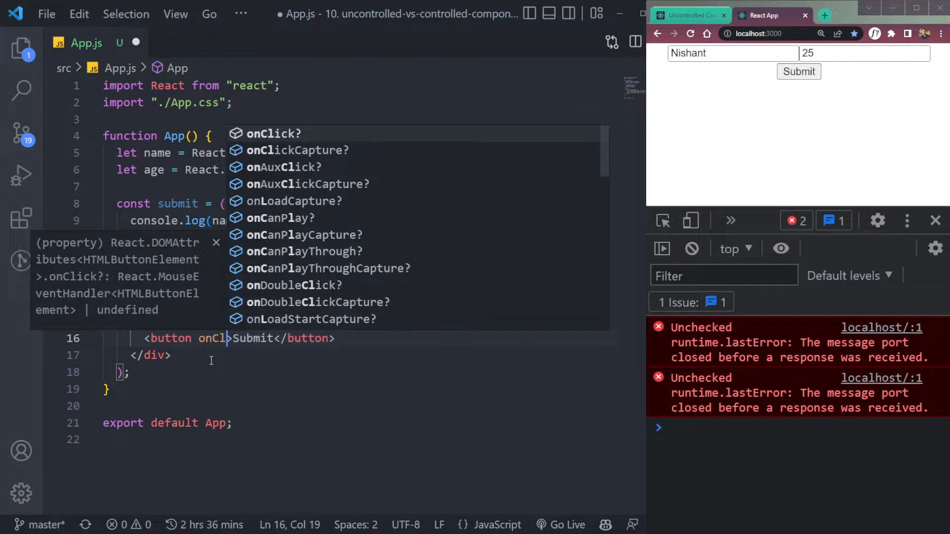
{"action": "key", "text": "Return"}
{"action": "type", "text": "submit"}
{"action": "key", "text": "ctrl+s"}
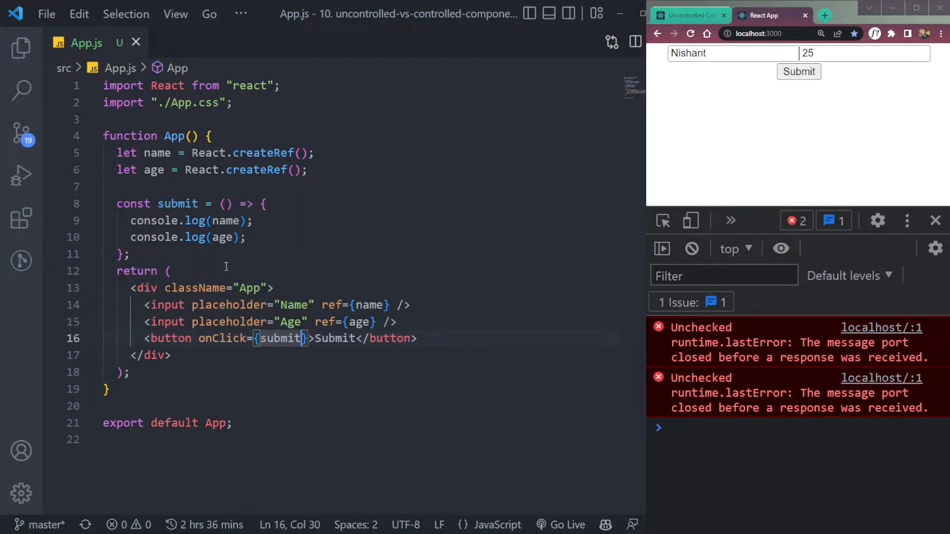
{"action": "key", "text": "F12"}
Clear the console, click Submit, and expand the logged {current: input} ref objects
{"action": "left_click_drag", "start_coordinate": [129, 254], "coordinate": [117, 204]}
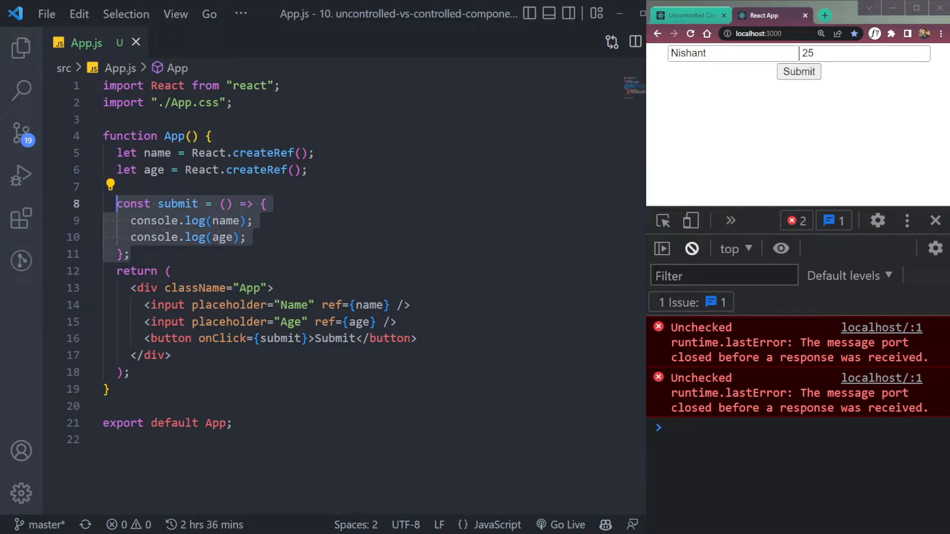
{"action": "left_click", "coordinate": [693, 249]}
{"action": "left_click", "coordinate": [131, 254]}
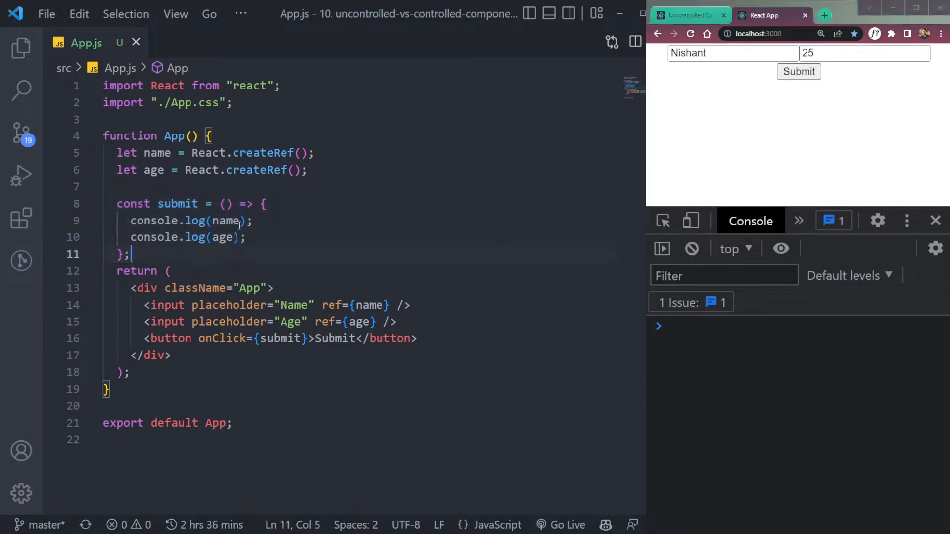
{"action": "left_click", "coordinate": [219, 237]}
{"action": "left_click", "coordinate": [226, 238]}
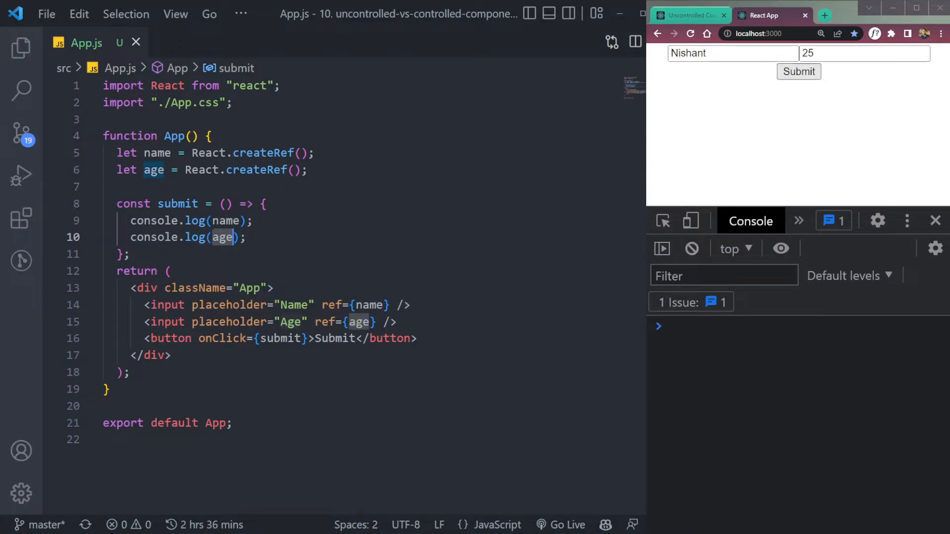
{"action": "left_click", "coordinate": [799, 72]}
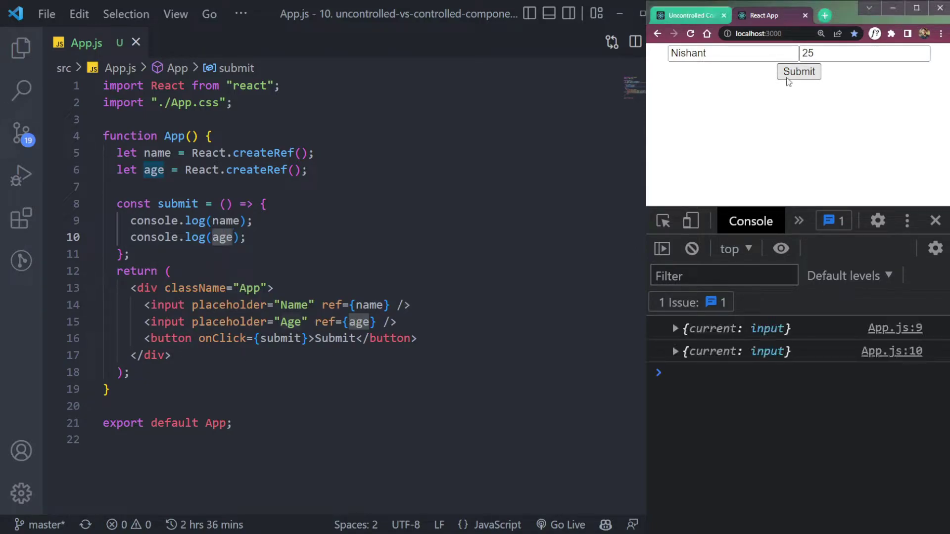
{"action": "left_click", "coordinate": [705, 330]}
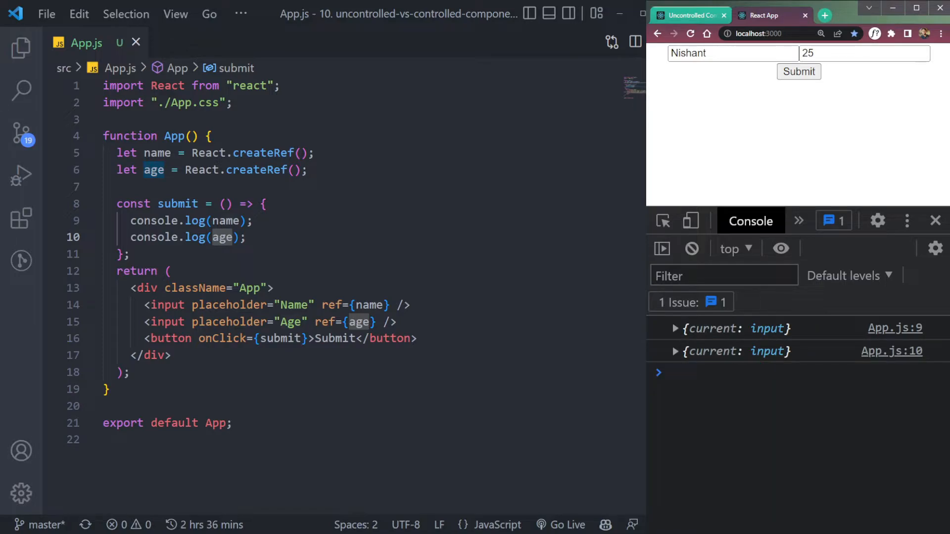
Extend the first log to name.current.value and start age.current on the second
{"action": "left_click", "coordinate": [240, 220]}
{"action": "type", "text": ".c"}
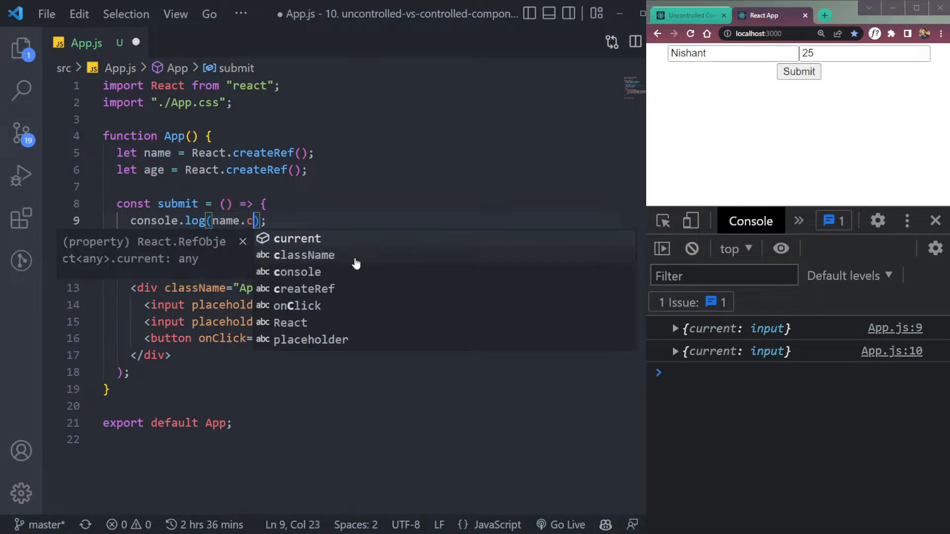
{"action": "key", "text": "Return"}
{"action": "type", "text": ".value"}
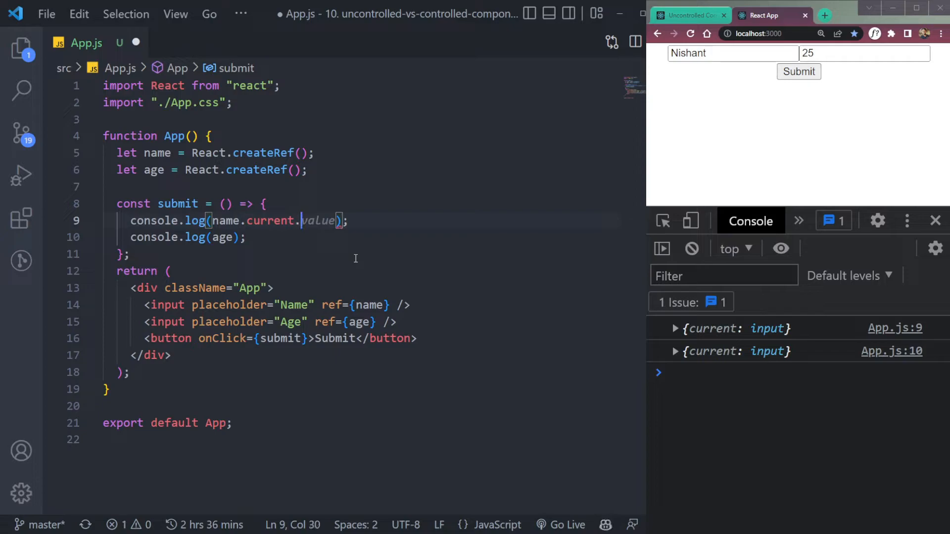
{"action": "key", "text": "End"}
{"action": "left_click", "coordinate": [235, 238]}
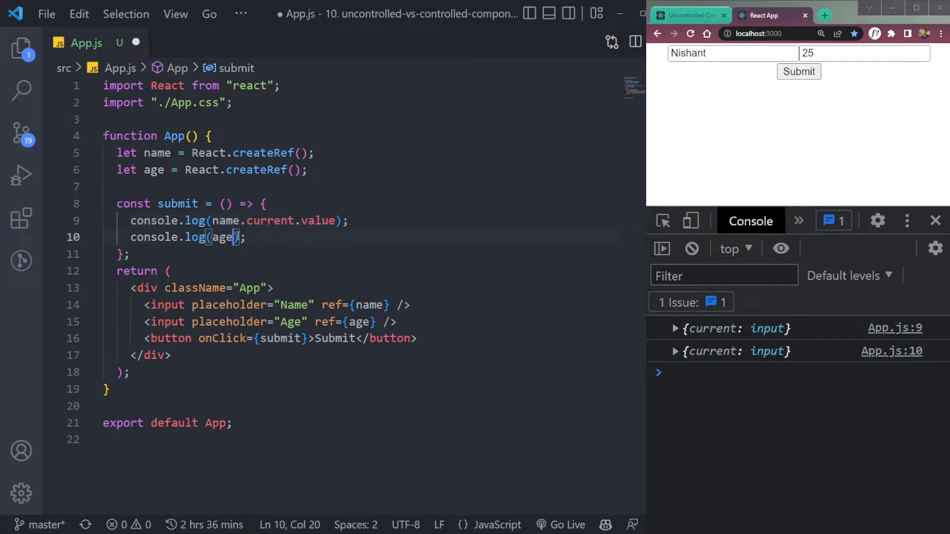
{"action": "type", "text": ".c"}
{"action": "key", "text": "Return"}
{"action": "type", "text": ".v"}
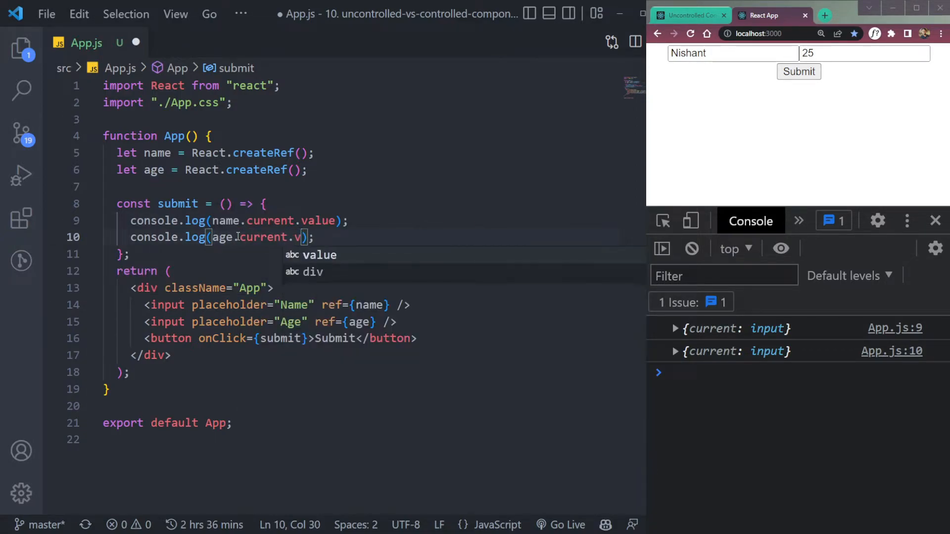
Dismiss the Copilot panel, complete age.current.value, and save App.js
{"action": "key", "text": "ctrl+Return"}
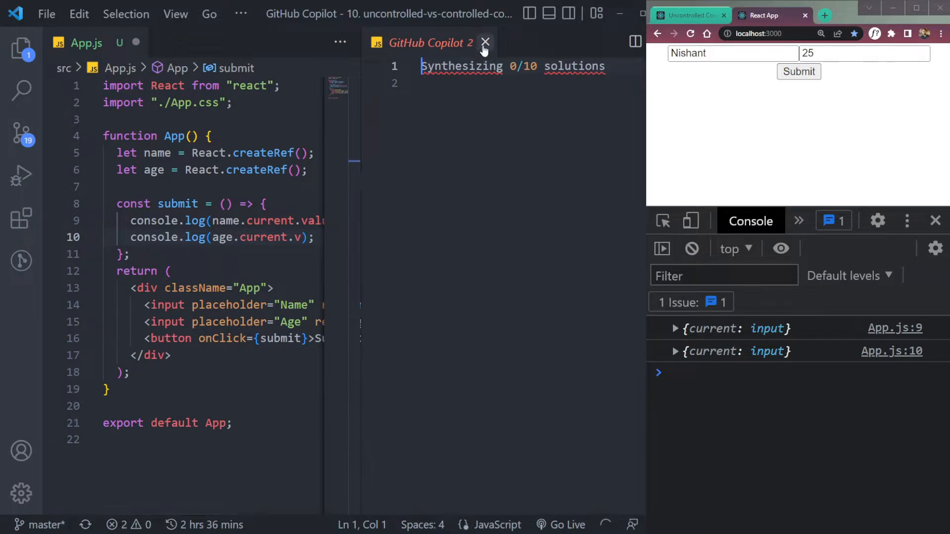
{"action": "left_click", "coordinate": [485, 45]}
{"action": "key", "text": "ctrl+space"}
{"action": "key", "text": "Return"}
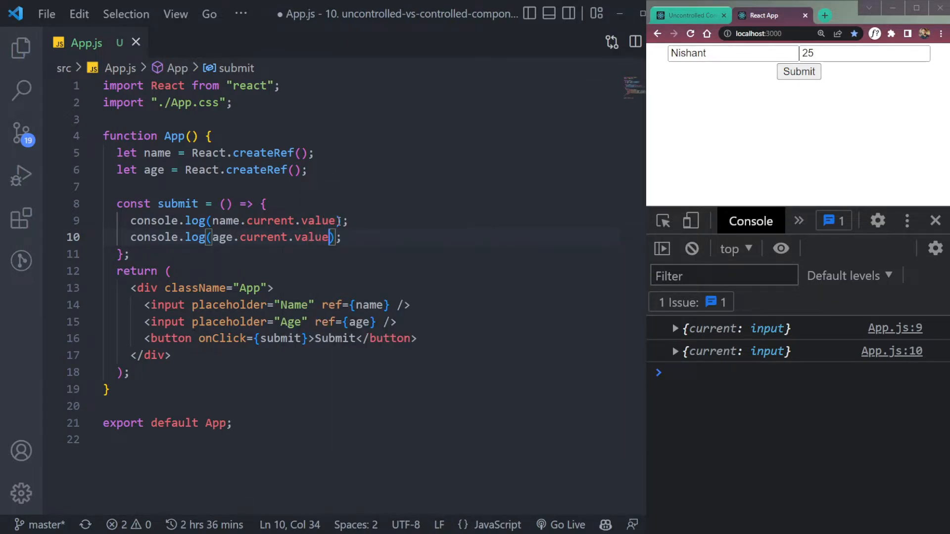
{"action": "key", "text": "ctrl+s"}
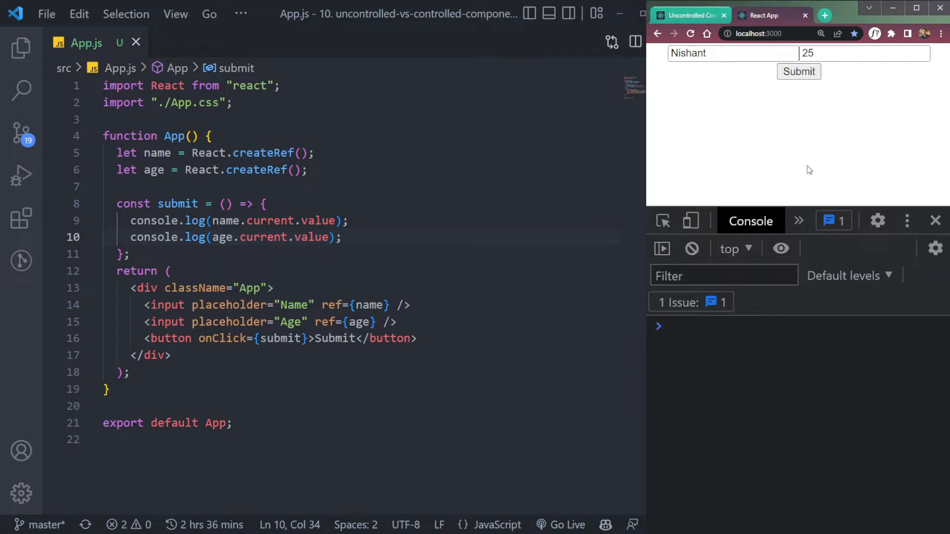
Submit the form so the console logs Nishant and 25, then select submit's two console.log lines
{"action": "left_click", "coordinate": [799, 72]}
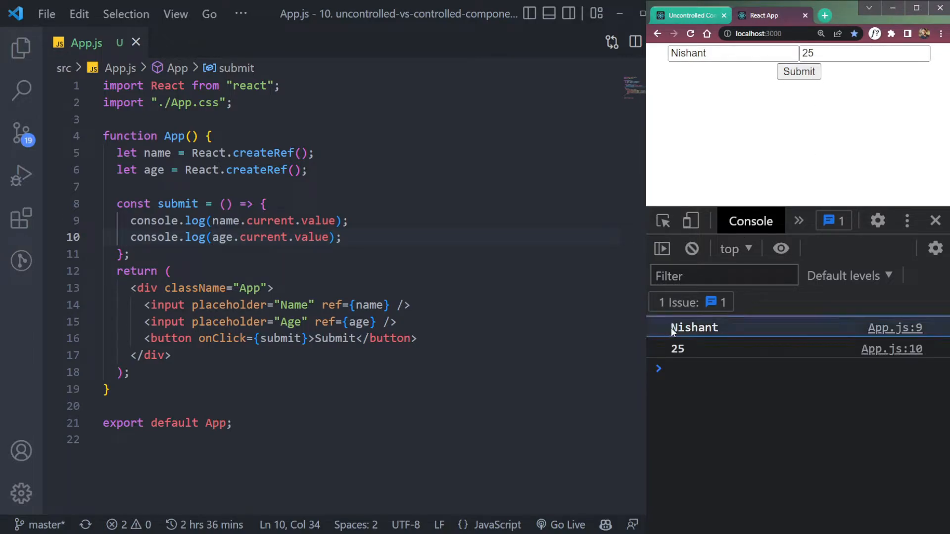
{"action": "left_click_drag", "start_coordinate": [667, 350], "coordinate": [692, 349]}
{"action": "left_click", "coordinate": [711, 387]}
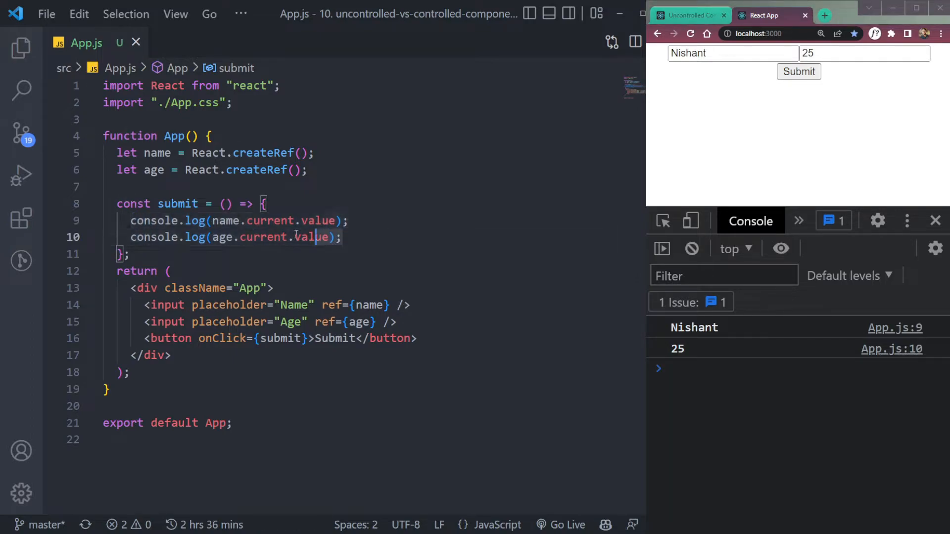
{"action": "left_click_drag", "start_coordinate": [342, 237], "coordinate": [131, 221]}
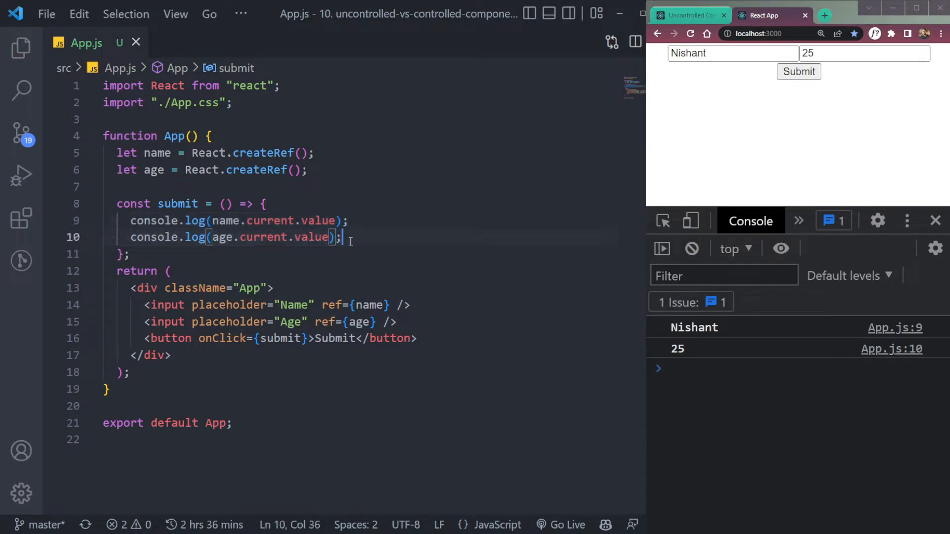
{"action": "left_click_drag", "start_coordinate": [340, 237], "coordinate": [132, 220]}
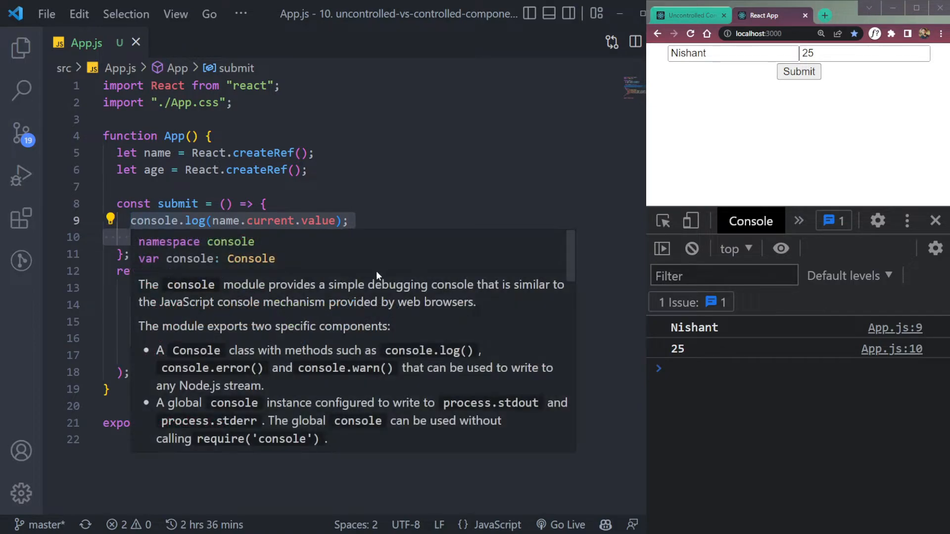
{"action": "left_click_drag", "start_coordinate": [342, 237], "coordinate": [123, 221]}
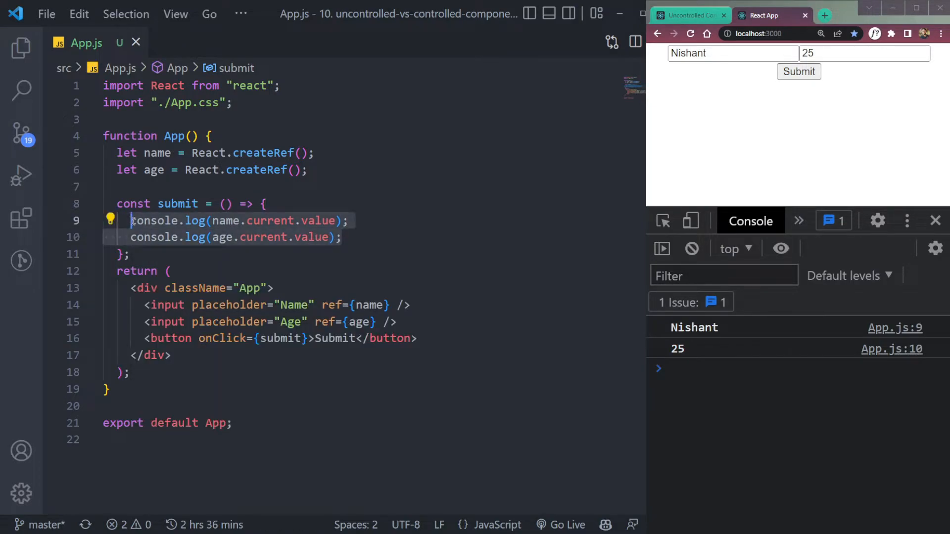
{"action": "left_click", "coordinate": [348, 255]}
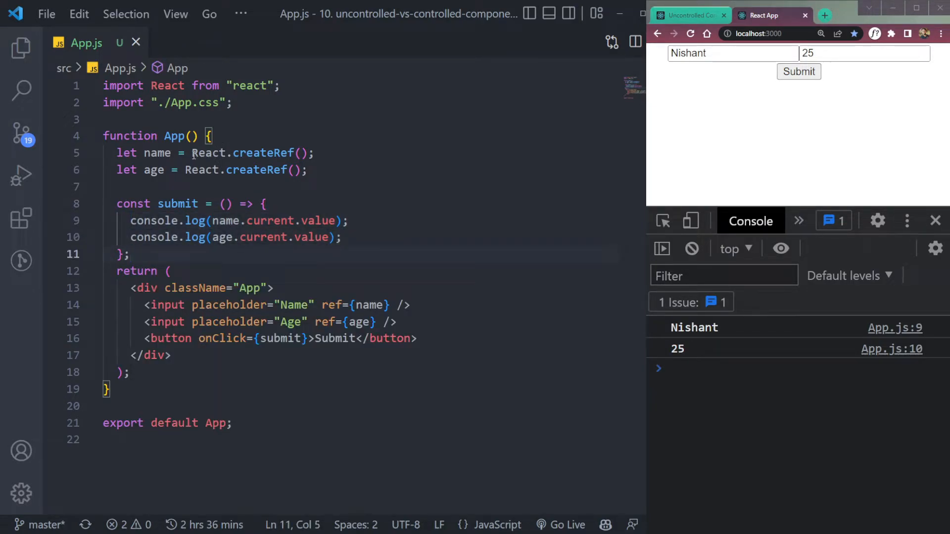
{"action": "left_click_drag", "start_coordinate": [192, 153], "coordinate": [317, 153]}
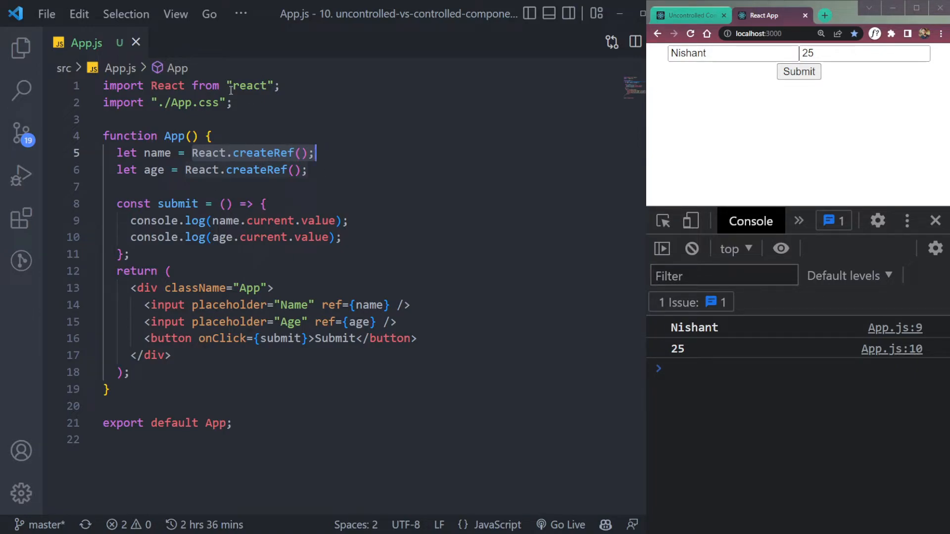
{"action": "left_click", "coordinate": [184, 86]}
{"action": "type", "text": ","}
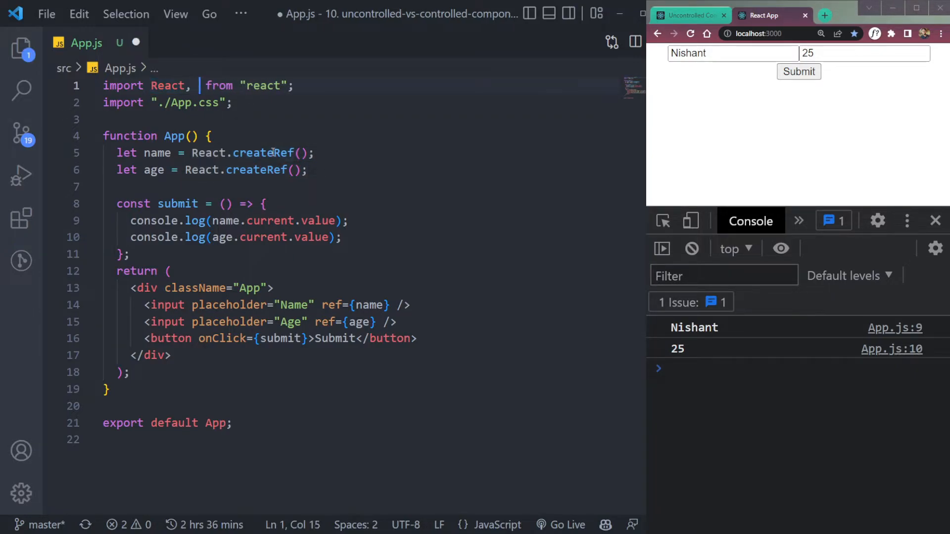
{"action": "key", "text": "BackSpace"}
{"action": "key", "text": "BackSpace"}
{"action": "key", "text": "ctrl+s"}
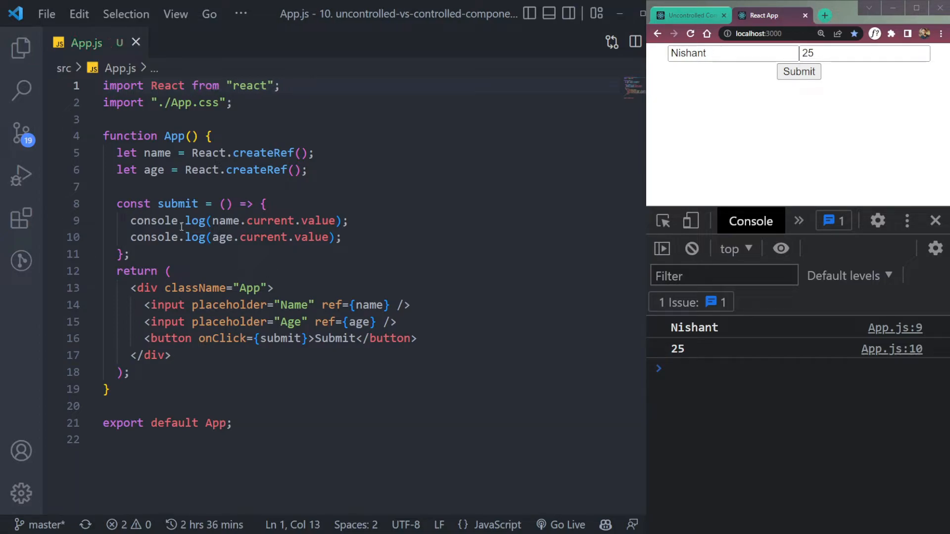
{"action": "type", "text": ", "}
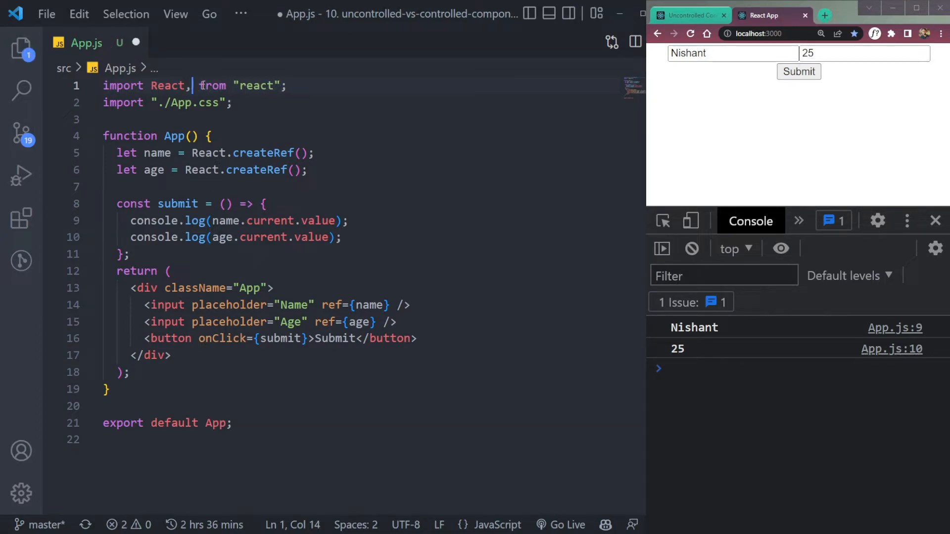
{"action": "type", "text": "{"}
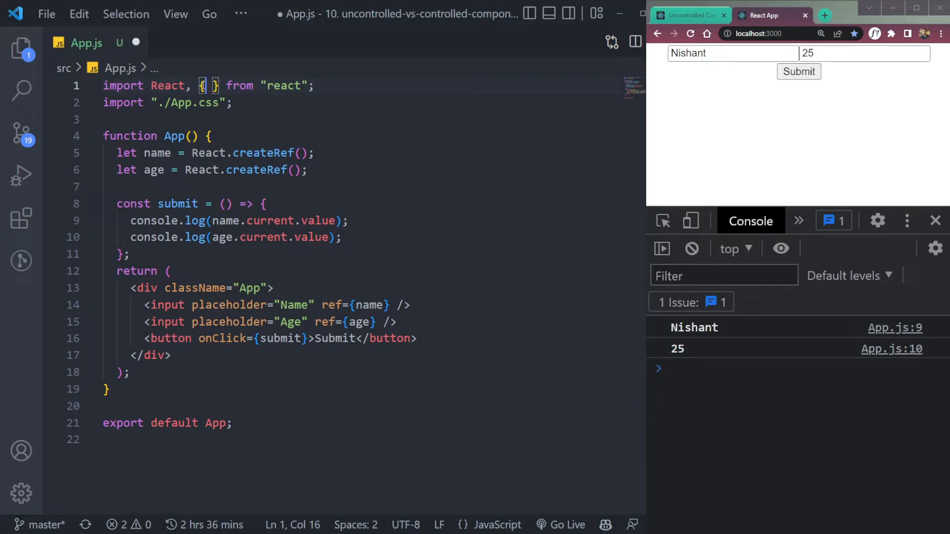
{"action": "key", "text": "BackSpace"}
{"action": "key", "text": "BackSpace"}
{"action": "key", "text": "BackSpace"}
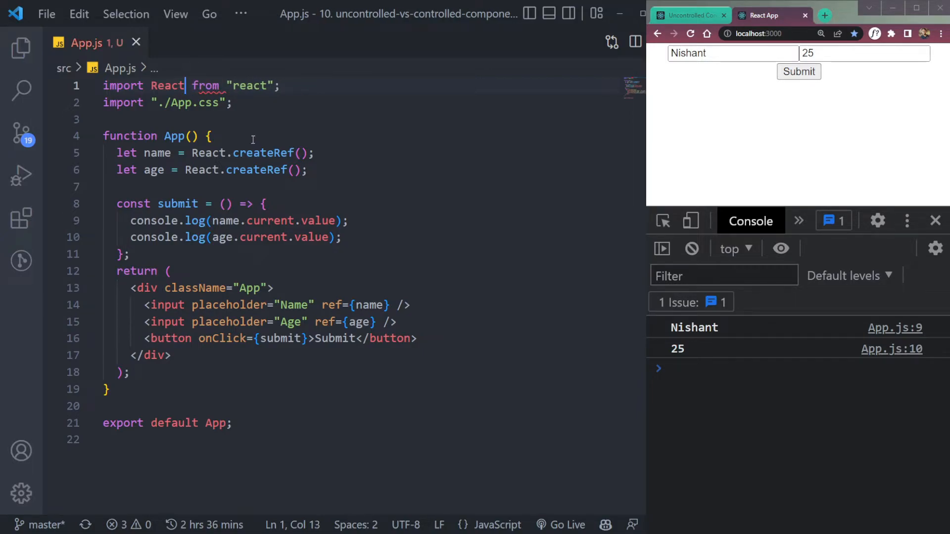
Declare an empty 'const getName = () => {}' arrow function on line 7 above submit
{"action": "left_click", "coordinate": [223, 187]}
{"action": "key", "text": "Tab"}
{"action": "type", "text": "cons"}
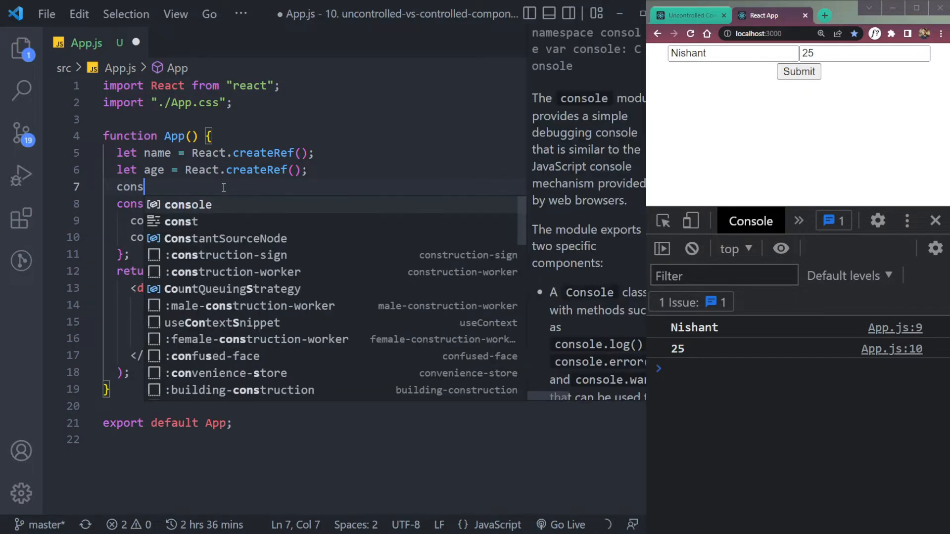
{"action": "type", "text": "t getI"}
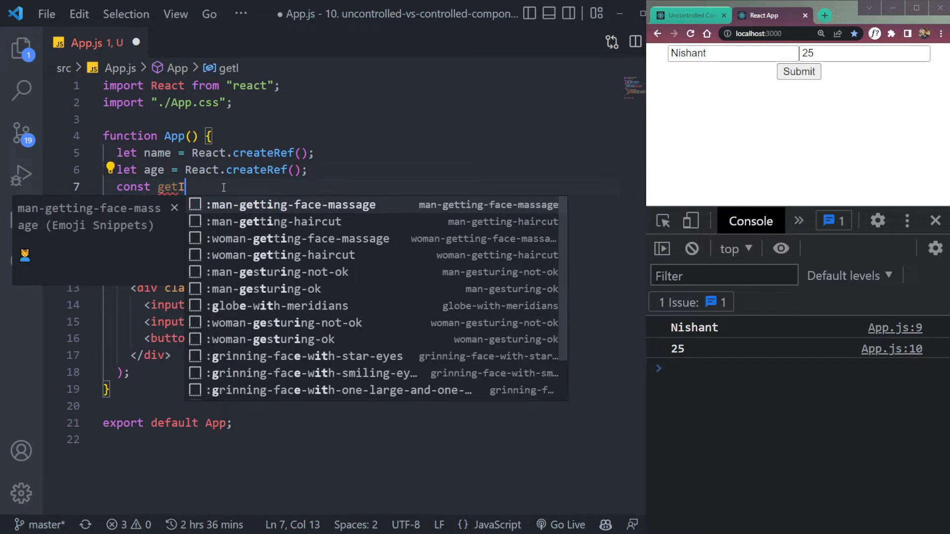
{"action": "type", "text": "nputs ="}
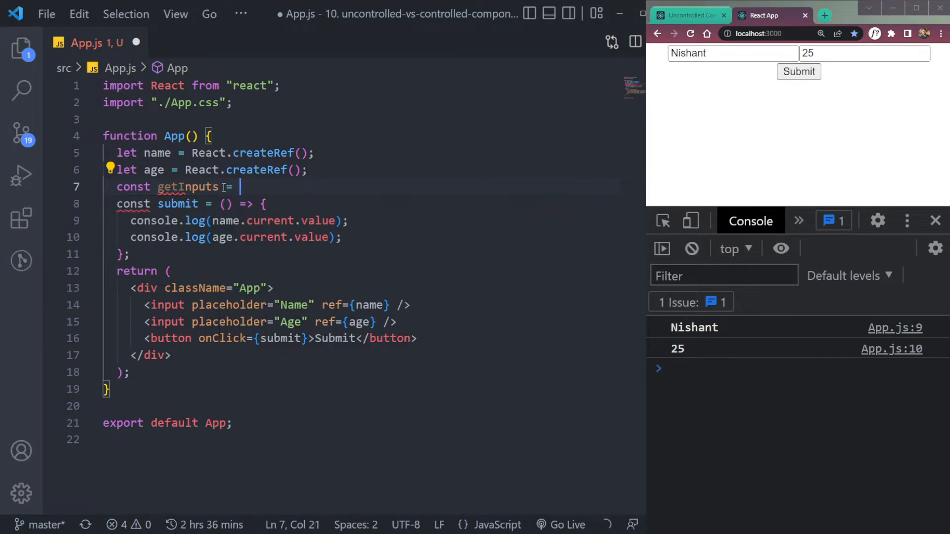
{"action": "key", "text": "BackSpace"}
{"action": "key", "text": "BackSpace"}
{"action": "key", "text": "BackSpace"}
{"action": "key", "text": "BackSpace"}
{"action": "key", "text": "BackSpace"}
{"action": "type", "text": "t"}
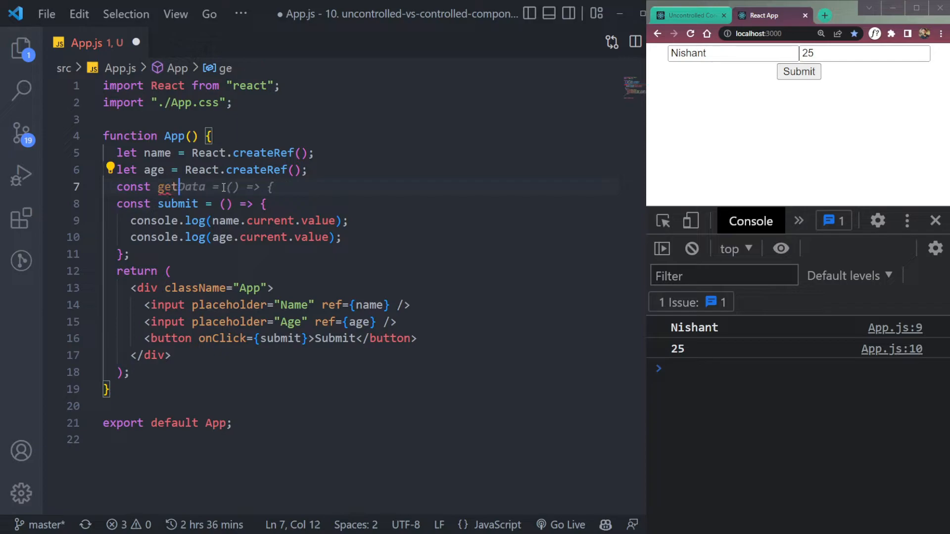
{"action": "type", "text": "BN"}
{"action": "key", "text": "BackSpace"}
{"action": "key", "text": "BackSpace"}
{"action": "type", "text": "Name "}
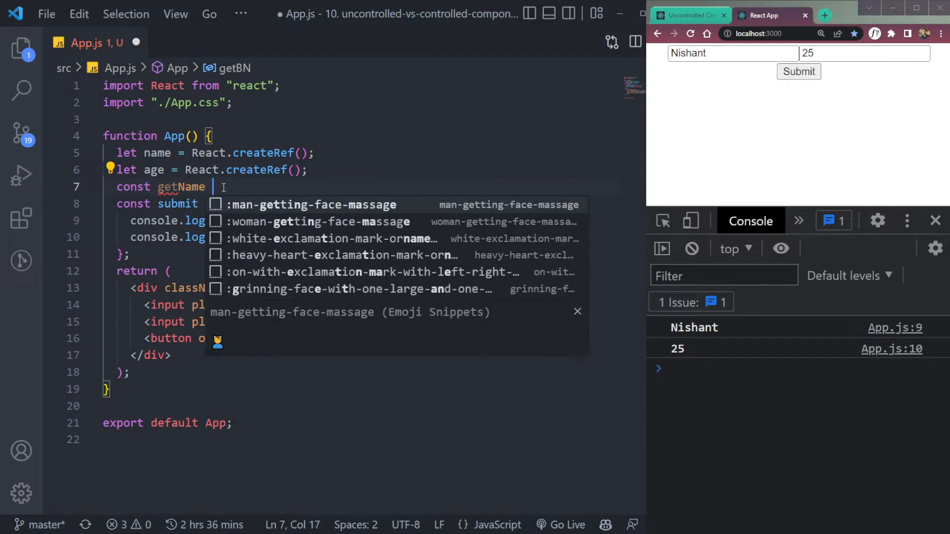
{"action": "type", "text": "= () "}
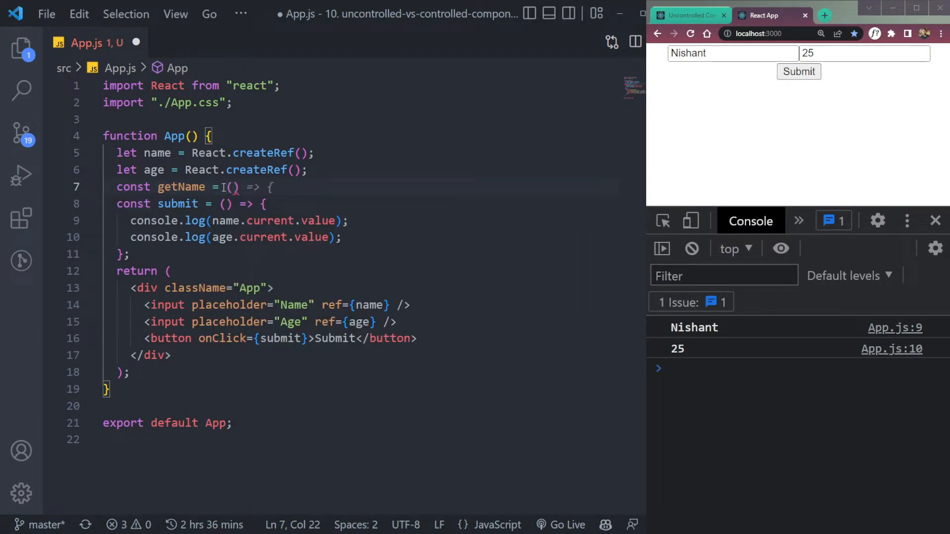
{"action": "type", "text": "=> {"}
{"action": "key", "text": "Return"}
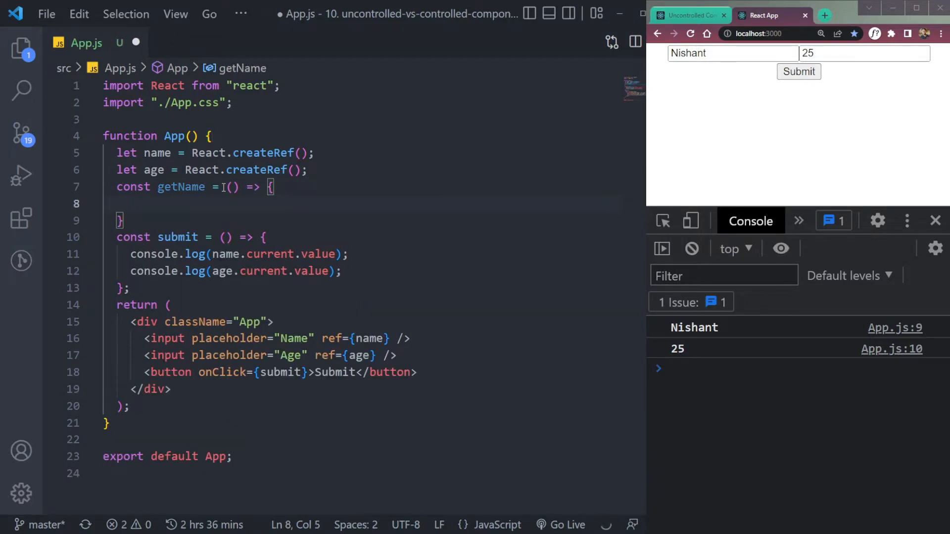
{"action": "double_click", "coordinate": [182, 188]}
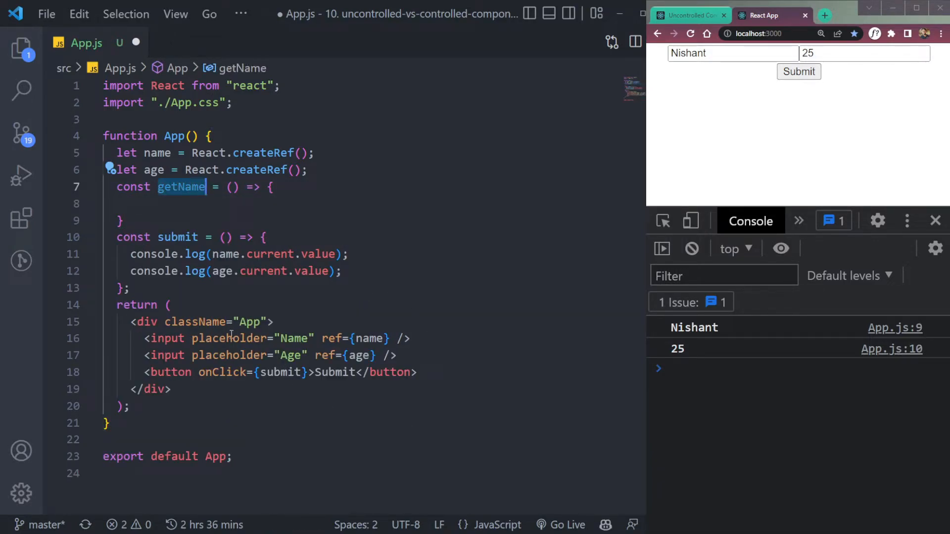
Duplicate the Name and Age input lines to create a second input pair below
{"action": "left_click_drag", "start_coordinate": [322, 339], "coordinate": [396, 339]}
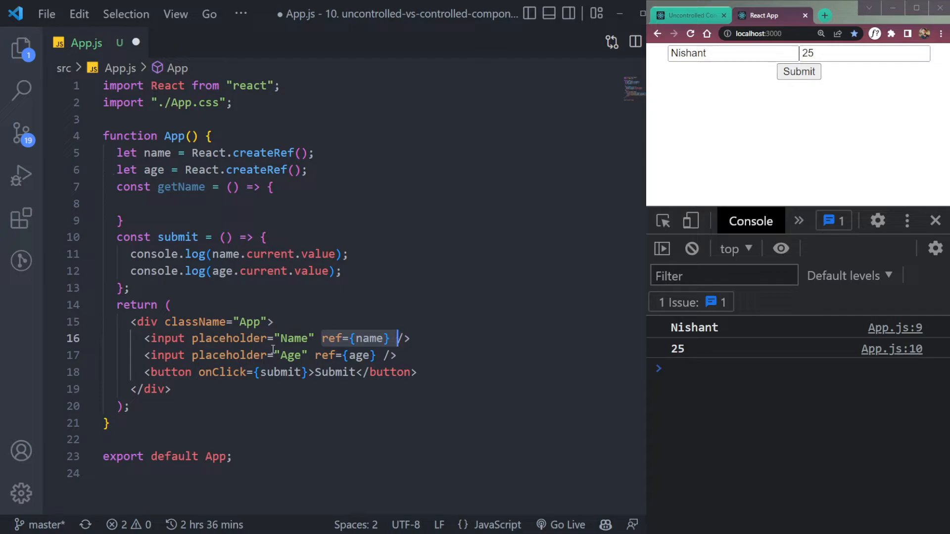
{"action": "left_click_drag", "start_coordinate": [150, 344], "coordinate": [445, 357]}
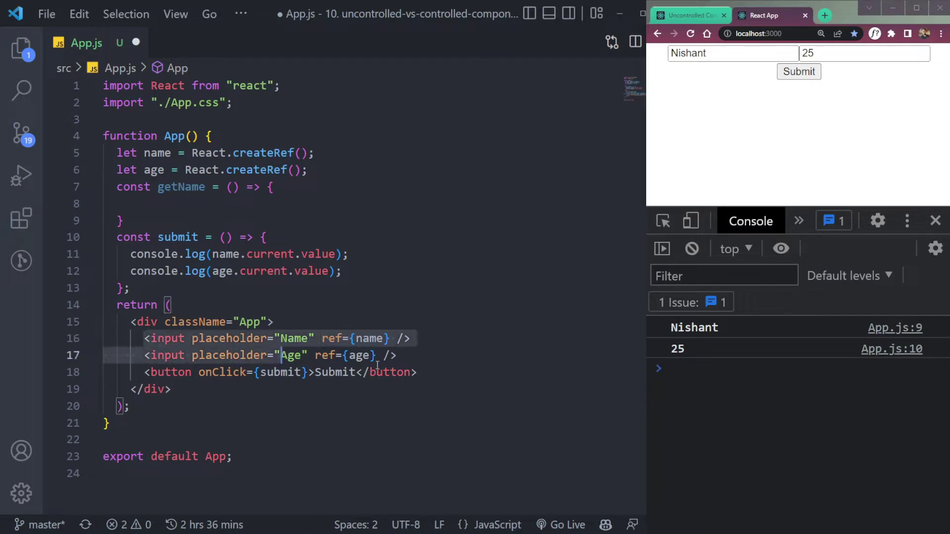
{"action": "key", "text": "ctrl+c"}
{"action": "left_click", "coordinate": [446, 358]}
{"action": "key", "text": "Return"}
{"action": "key", "text": "Return"}
{"action": "key", "text": "ctrl+v"}
Add an 'Uncontrolled Components' label line above the first pair, correcting the spelling
{"action": "left_click", "coordinate": [344, 324]}
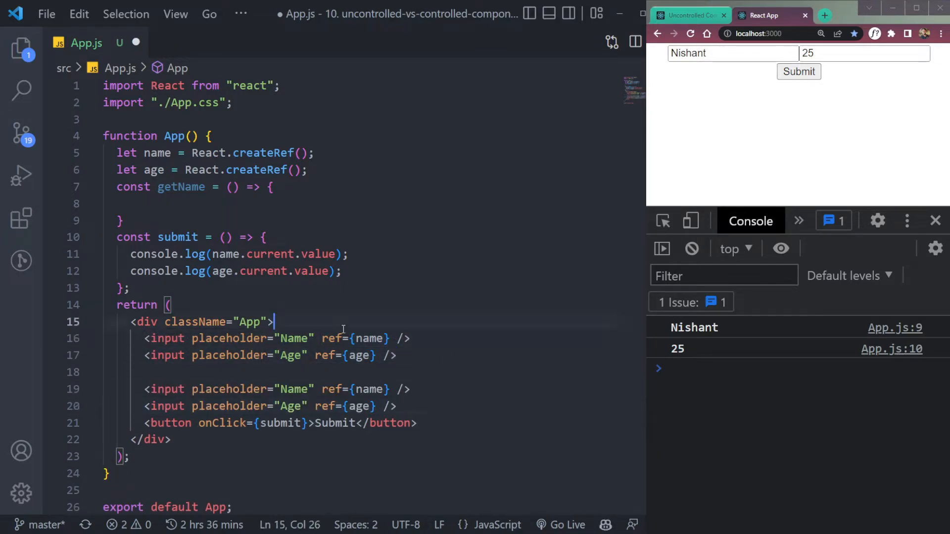
{"action": "key", "text": "Return"}
{"action": "type", "text": "//un"}
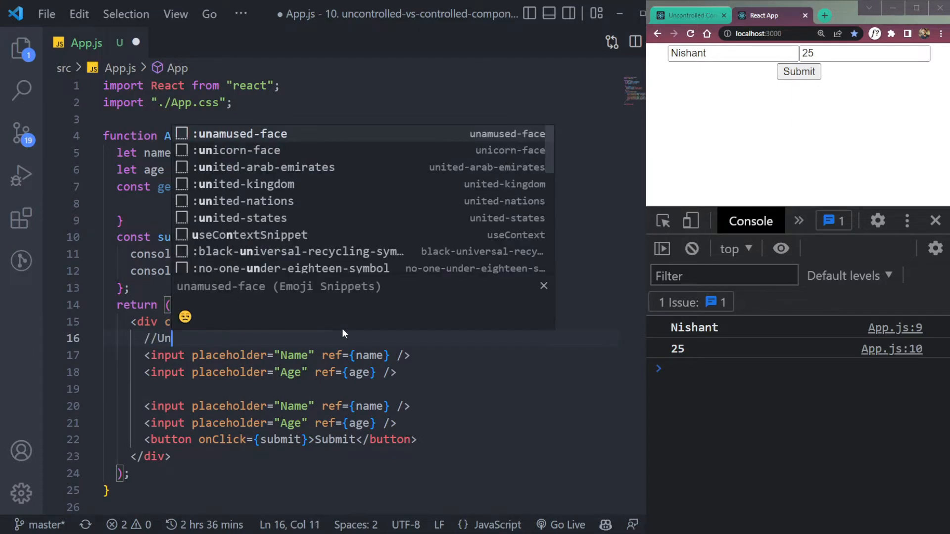
{"action": "key", "text": "BackSpace"}
{"action": "key", "text": "BackSpace"}
{"action": "key", "text": "BackSpace"}
{"action": "key", "text": "BackSpace"}
{"action": "type", "text": "unc"}
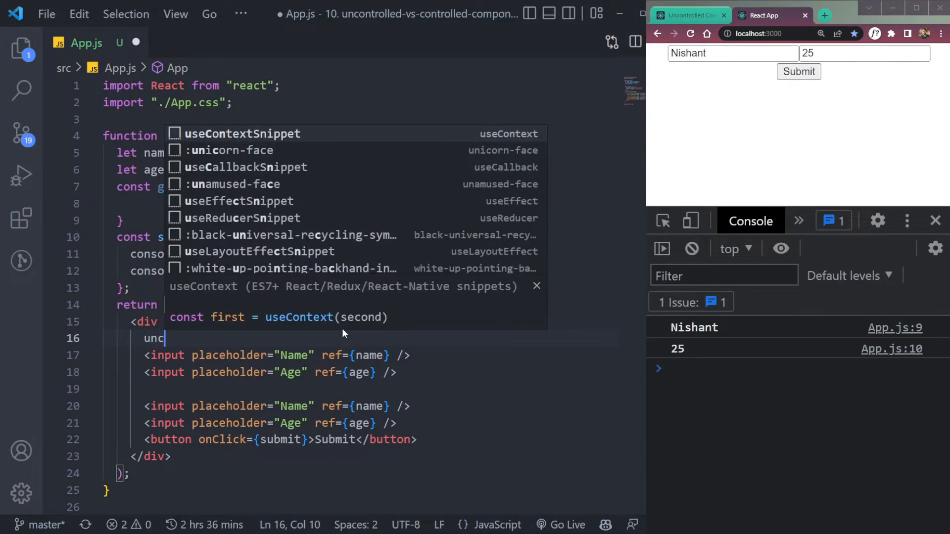
{"action": "key", "text": "BackSpace"}
{"action": "key", "text": "BackSpace"}
{"action": "type", "text": "Uncron"}
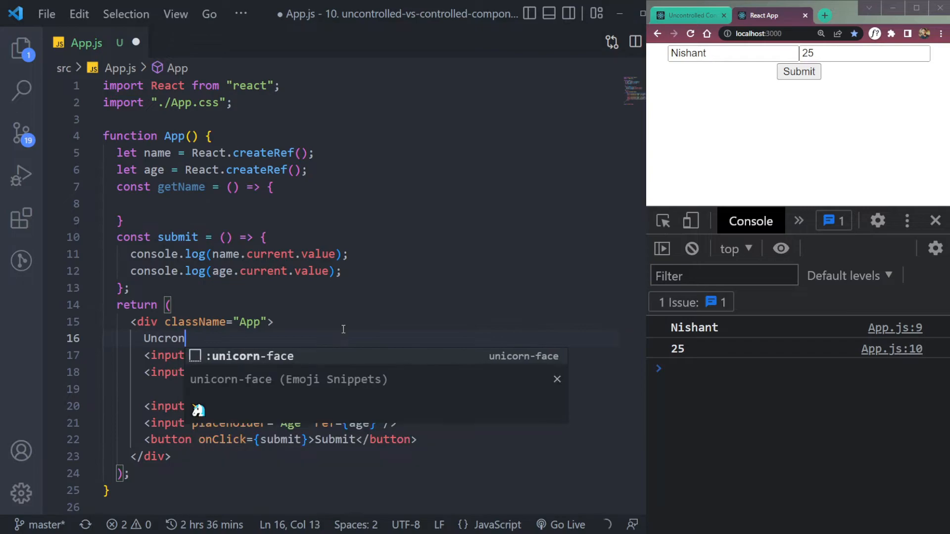
{"action": "key", "text": "BackSpace"}
{"action": "key", "text": "BackSpace"}
{"action": "key", "text": "BackSpace"}
{"action": "type", "text": "ont"}
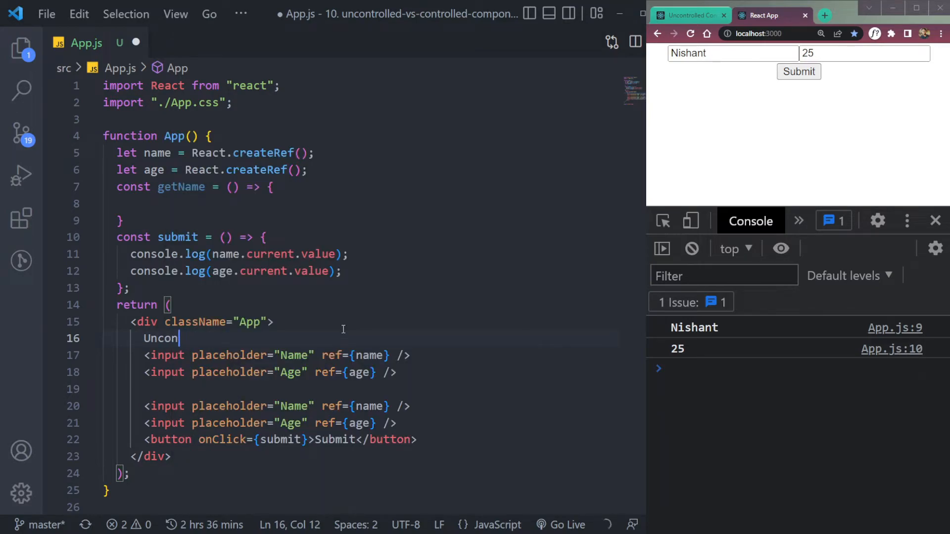
{"action": "type", "text": "t"}
{"action": "key", "text": "Tab"}
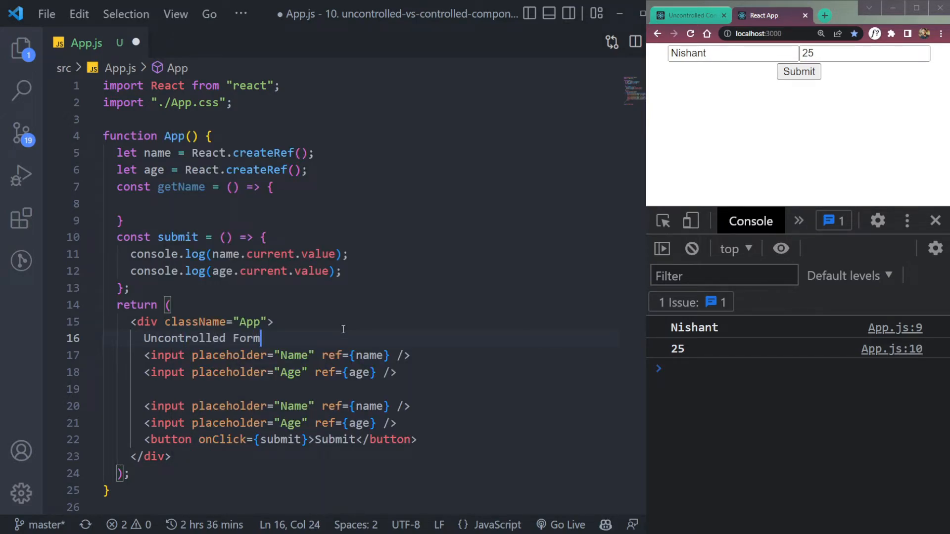
{"action": "key", "text": "shift+Left"}
{"action": "key", "text": "shift+Left"}
{"action": "key", "text": "shift+Left"}
{"action": "key", "text": "shift+Left"}
{"action": "type", "text": "C"}
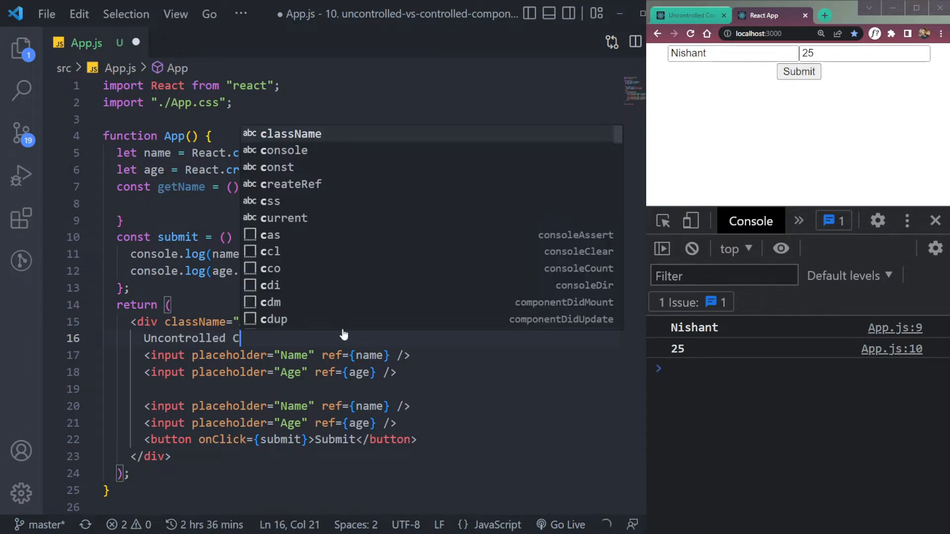
{"action": "type", "text": "ompon"}
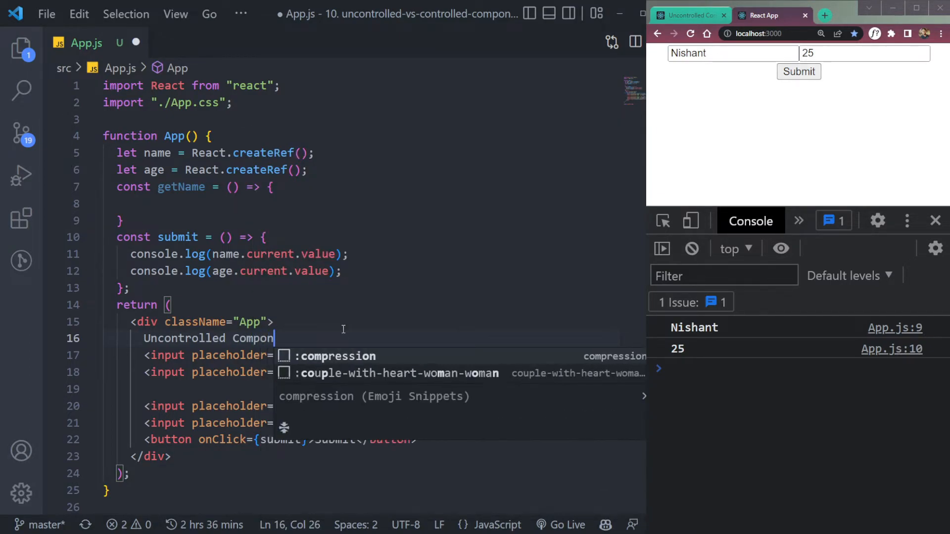
{"action": "type", "text": "enet"}
{"action": "key", "text": "ctrl+s"}
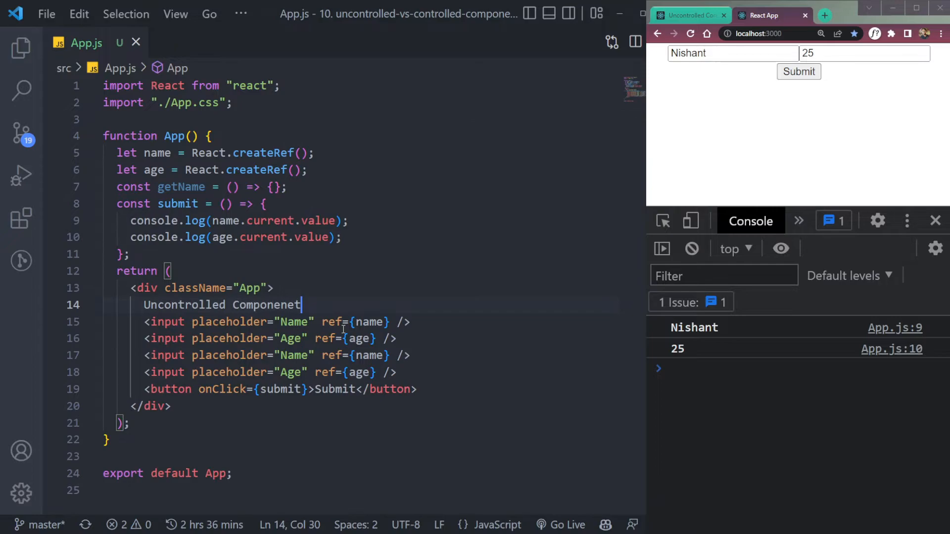
{"action": "key", "text": "BackSpace"}
{"action": "key", "text": "BackSpace"}
{"action": "key", "text": "BackSpace"}
{"action": "key", "text": "BackSpace"}
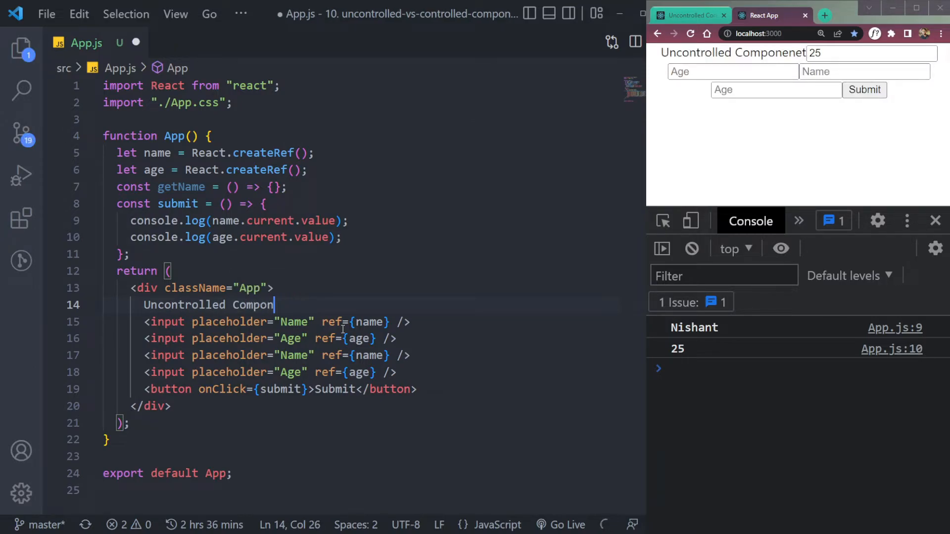
{"action": "type", "text": "ents"}
Turn the Uncontrolled Components label into a JSX comment and save App.js
{"action": "left_click", "coordinate": [280, 305]}
{"action": "key", "text": "Left"}
{"action": "key", "text": "Left"}
{"action": "key", "text": "Left"}
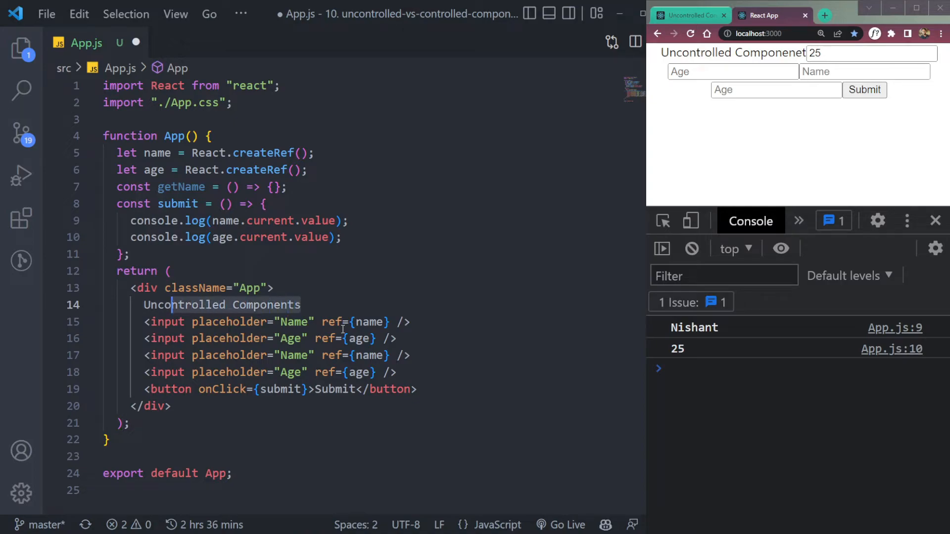
{"action": "key", "text": "End"}
{"action": "key", "text": "shift+Home"}
{"action": "key", "text": "ctrl+slash"}
{"action": "key", "text": "ctrl+s"}
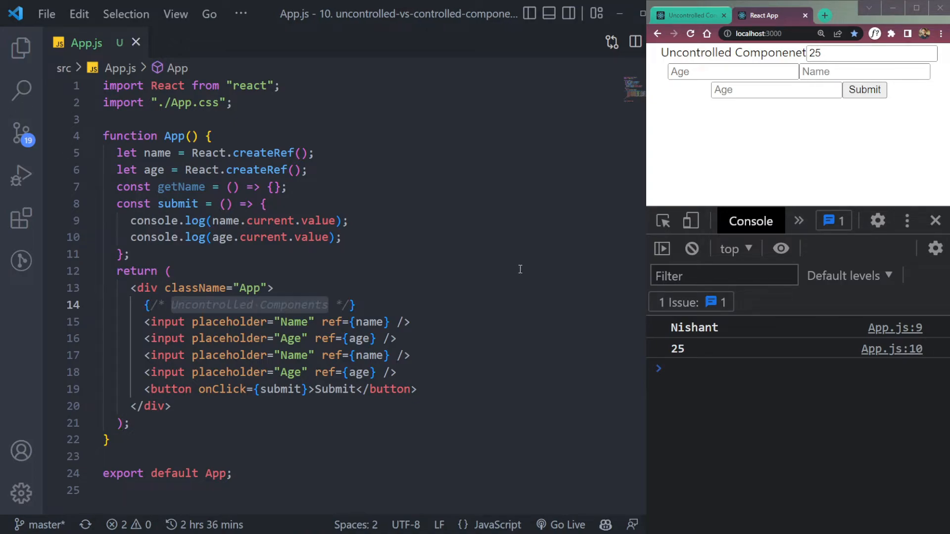
{"action": "left_click", "coordinate": [472, 354]}
Add a 'Controlled Components' JSX comment above the second input pair and save
{"action": "left_click", "coordinate": [458, 335]}
{"action": "key", "text": "Return"}
{"action": "key", "text": "Return"}
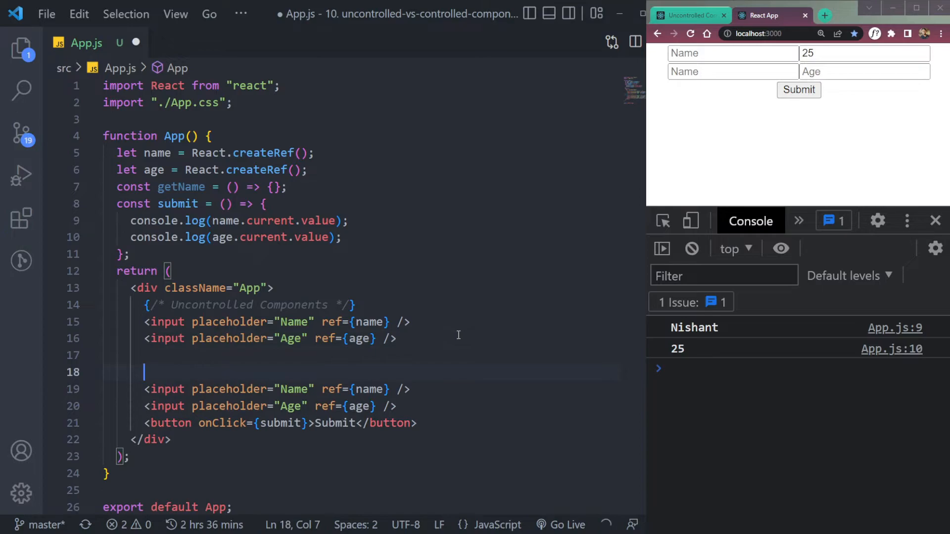
{"action": "key", "text": "Return"}
{"action": "type", "text": "Cont"}
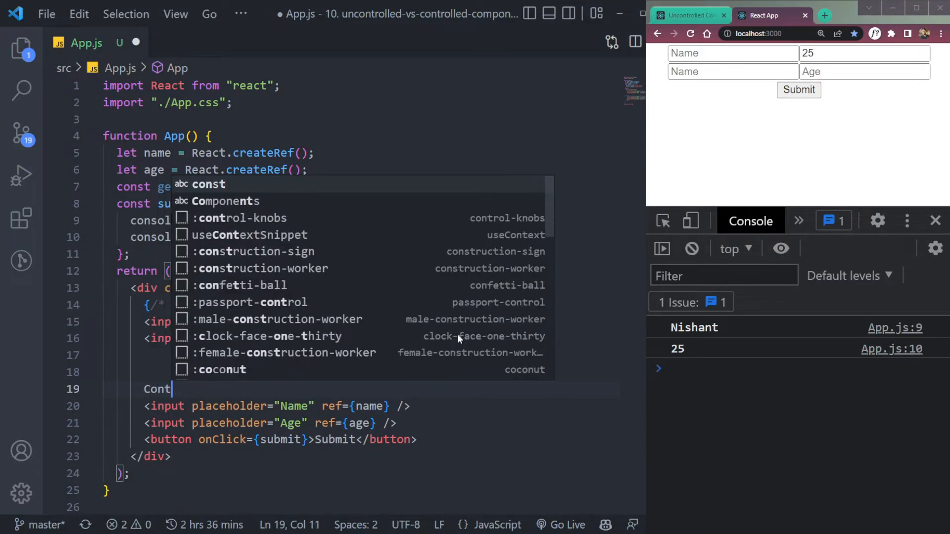
{"action": "type", "text": "rolled C"}
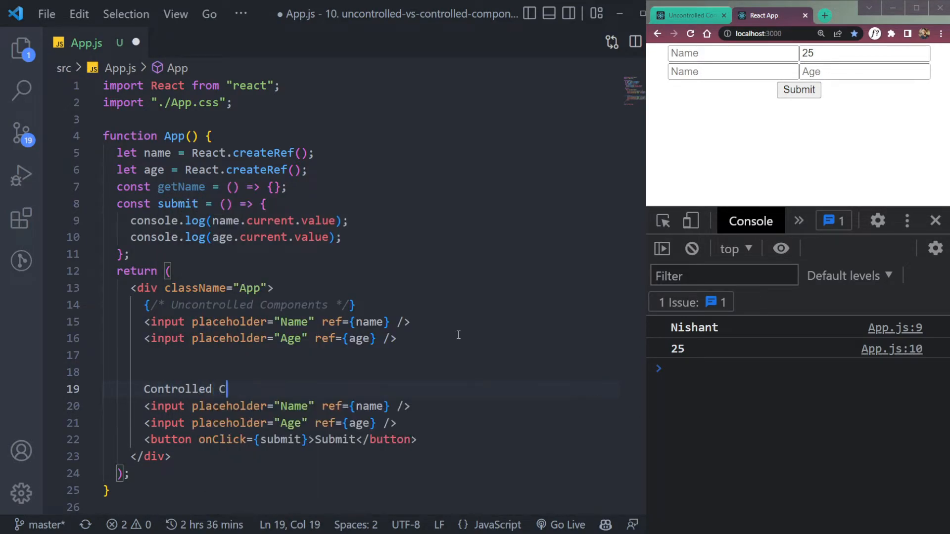
{"action": "type", "text": "ompo"}
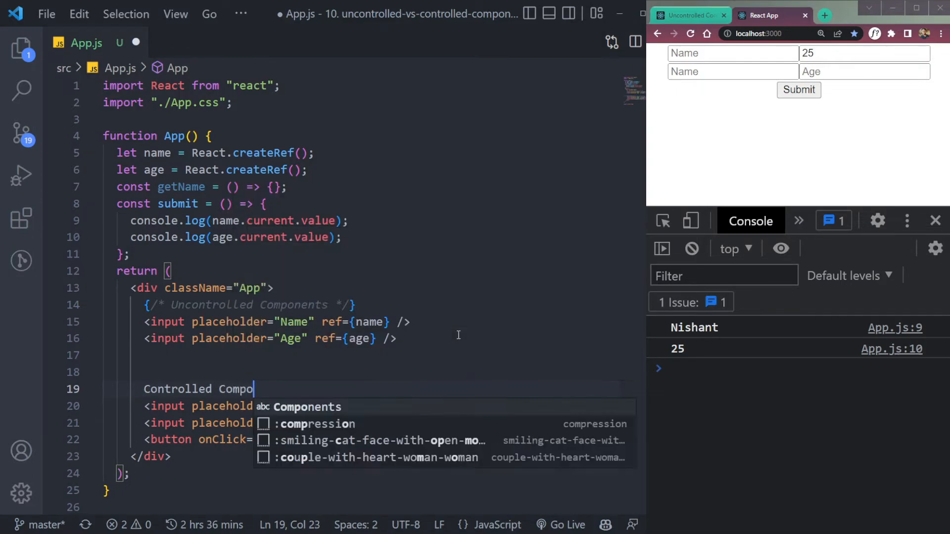
{"action": "type", "text": "nents"}
{"action": "key", "text": "Escape"}
{"action": "key", "text": "shift+Left"}
{"action": "key", "text": "shift+Left"}
{"action": "key", "text": "shift+Left"}
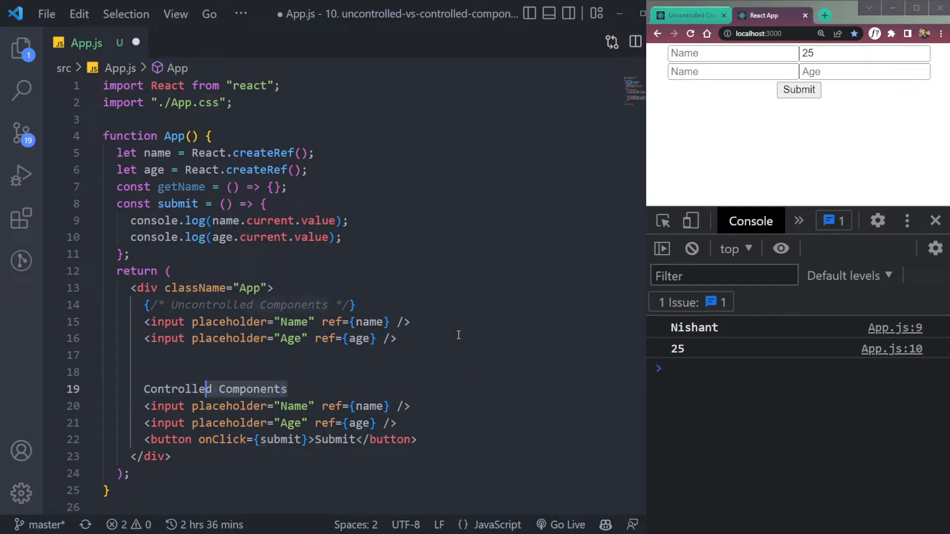
{"action": "key", "text": "shift+Left"}
{"action": "key", "text": "shift+Left"}
{"action": "key", "text": "shift+Left"}
{"action": "key", "text": "shift+Left"}
{"action": "key", "text": "ctrl+slash"}
{"action": "key", "text": "ctrl+s"}
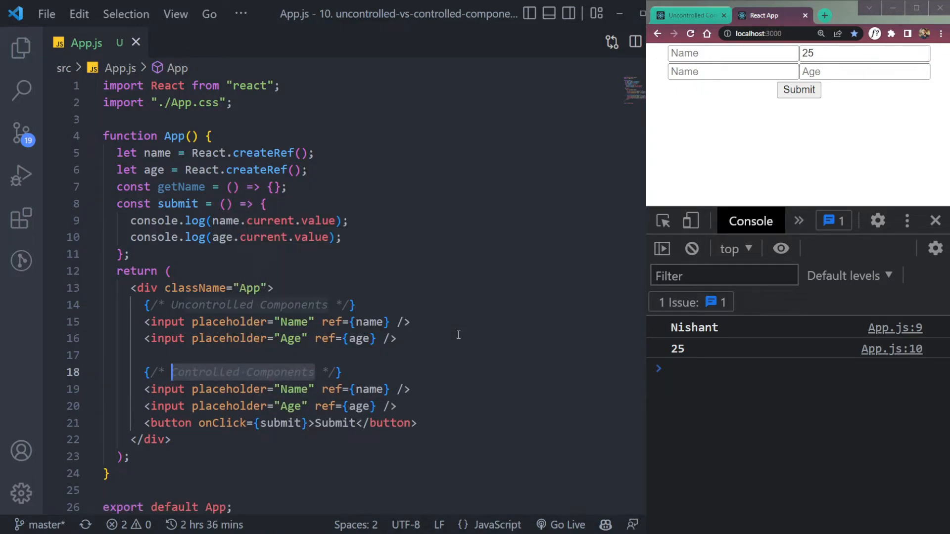
Remove ref={name} and ref={age} from the second pair of inputs
{"action": "left_click_drag", "start_coordinate": [134, 318], "coordinate": [416, 345]}
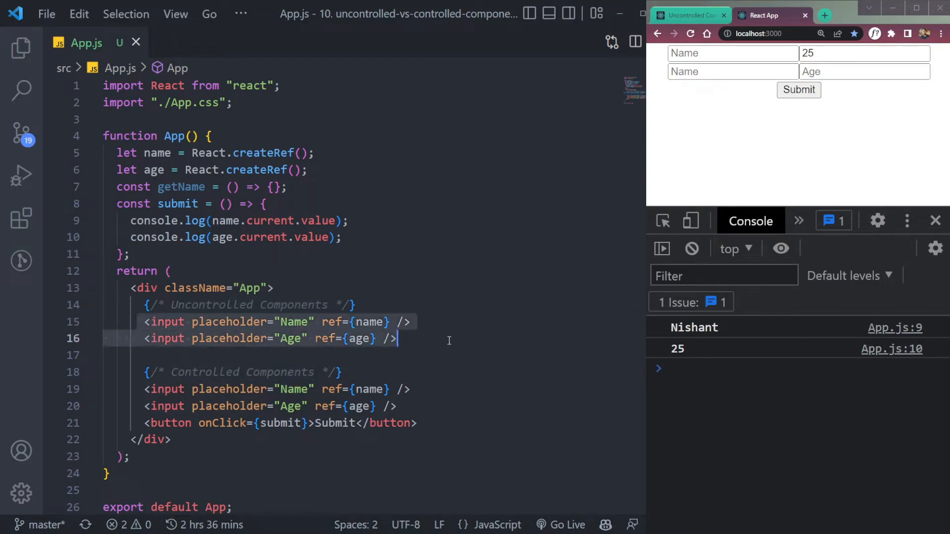
{"action": "left_click", "coordinate": [450, 360]}
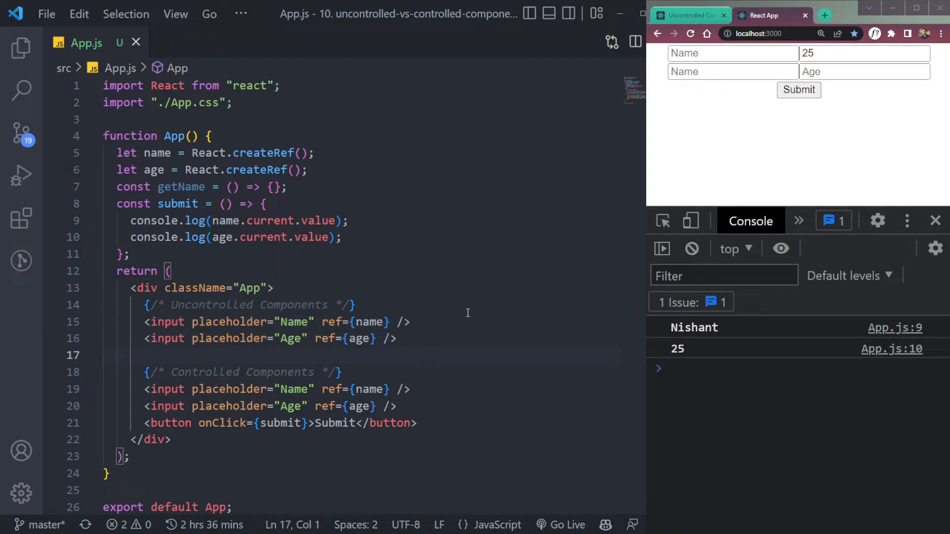
{"action": "left_click_drag", "start_coordinate": [151, 394], "coordinate": [416, 427]}
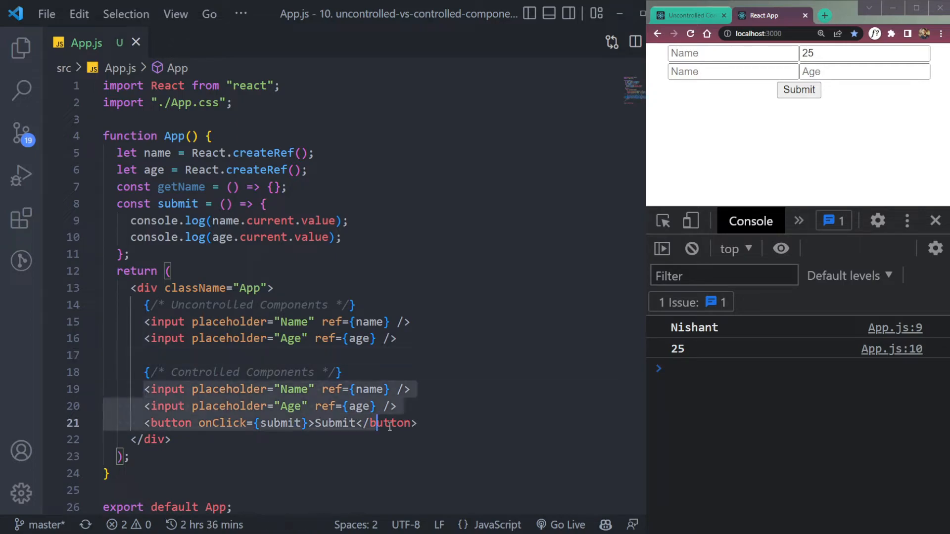
{"action": "left_click_drag", "start_coordinate": [315, 390], "coordinate": [386, 394]}
{"action": "key", "text": "BackSpace"}
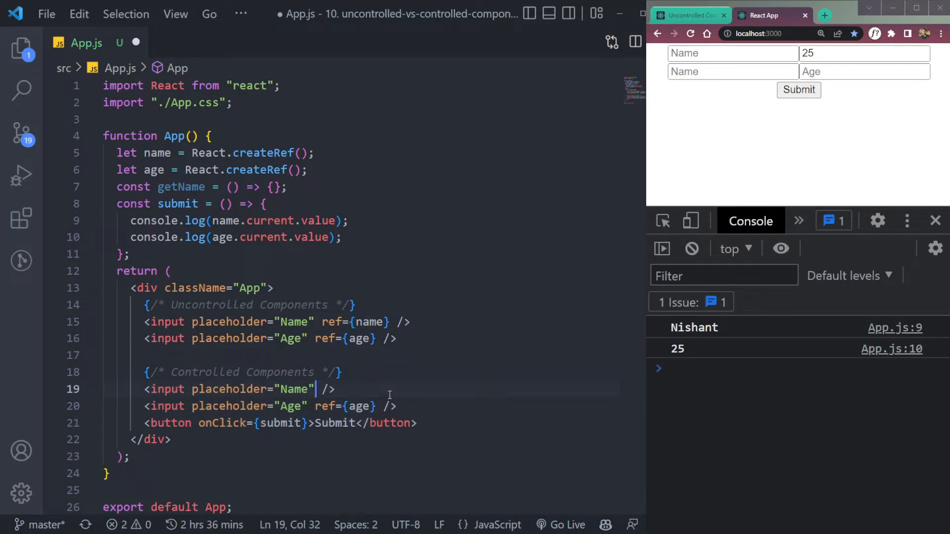
{"action": "left_click", "coordinate": [310, 407]}
{"action": "left_click_drag", "start_coordinate": [311, 406], "coordinate": [377, 407]}
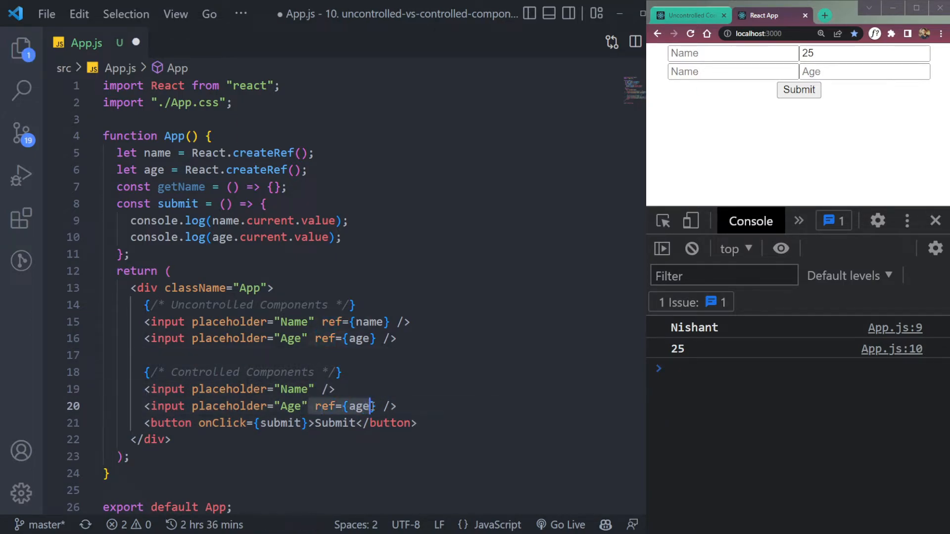
{"action": "key", "text": "BackSpace"}
Comment out the first (uncontrolled) input pair and save App.js
{"action": "mouse_move", "coordinate": [145, 322]}
{"action": "left_mouse_down"}
{"action": "mouse_move", "coordinate": [332, 325]}
{"action": "mouse_move", "coordinate": [431, 338]}
{"action": "left_mouse_up"}
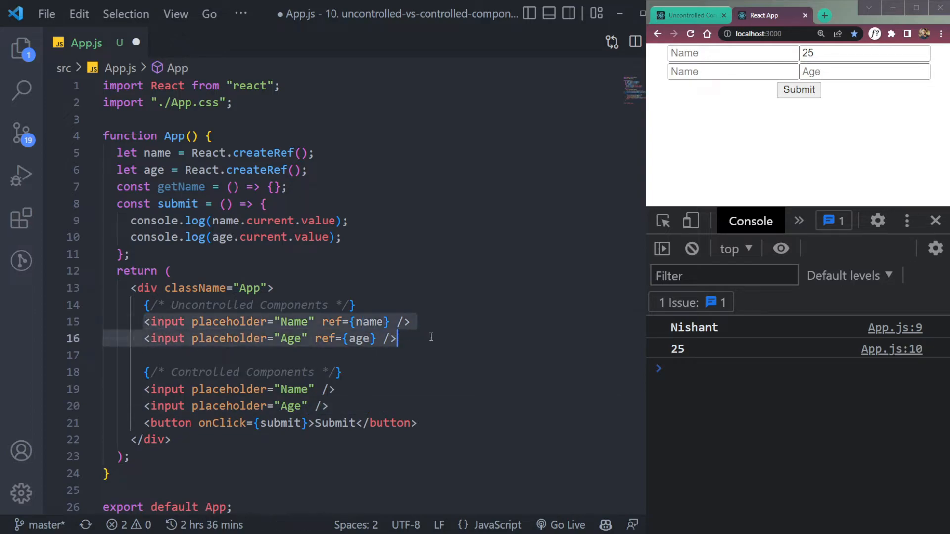
{"action": "key", "text": "ctrl+slash"}
{"action": "key", "text": "ctrl+s"}
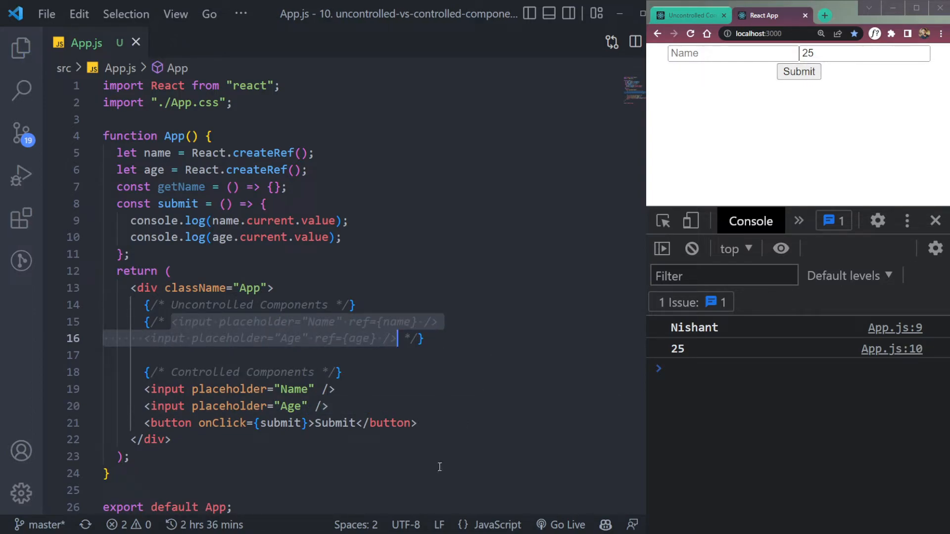
{"action": "double_click", "coordinate": [288, 423]}
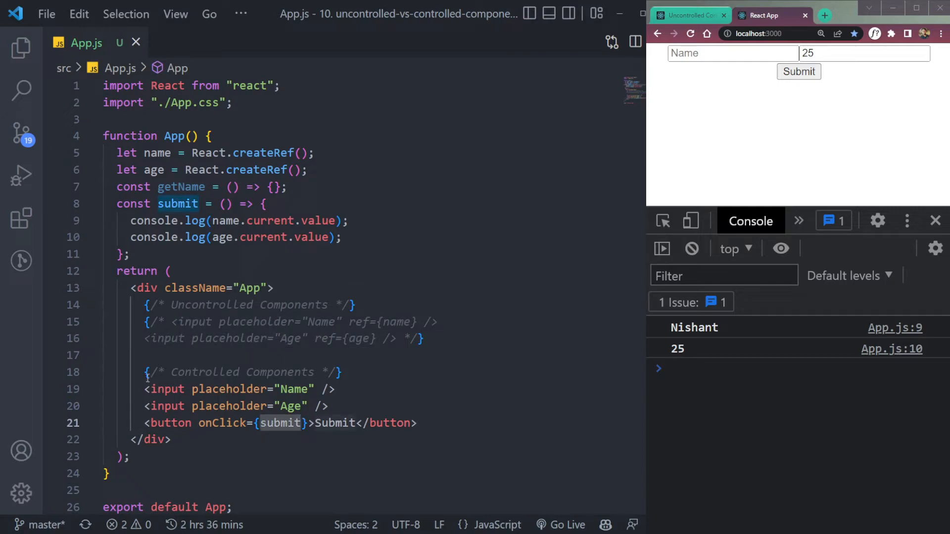
{"action": "left_click_drag", "start_coordinate": [145, 389], "coordinate": [340, 411]}
{"action": "left_click", "coordinate": [429, 428]}
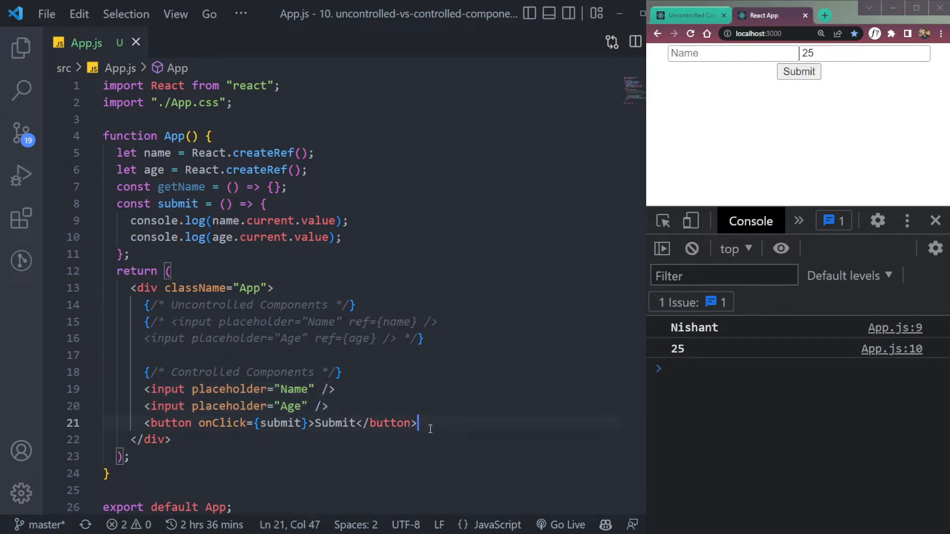
Wire onChange={getName} onto the controlled Name input and save
{"action": "left_click", "coordinate": [176, 187]}
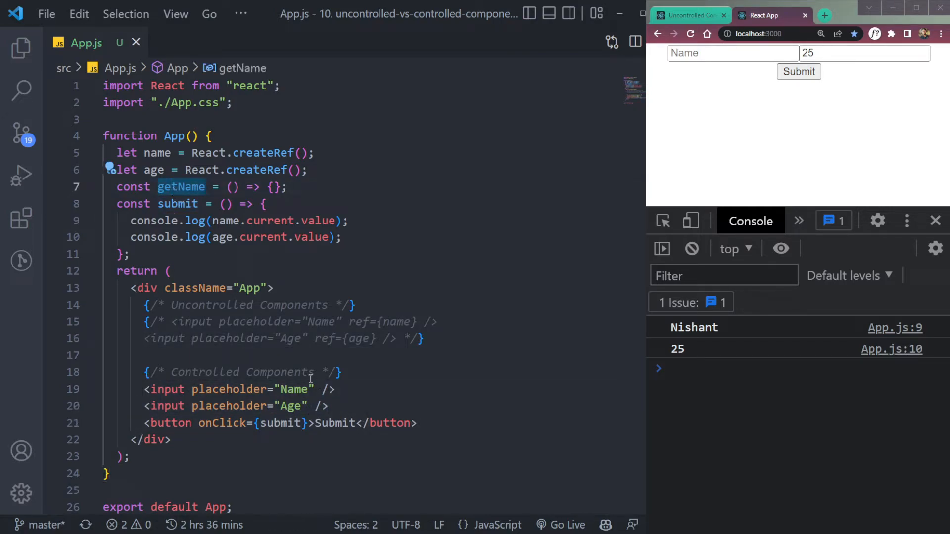
{"action": "left_click", "coordinate": [324, 390]}
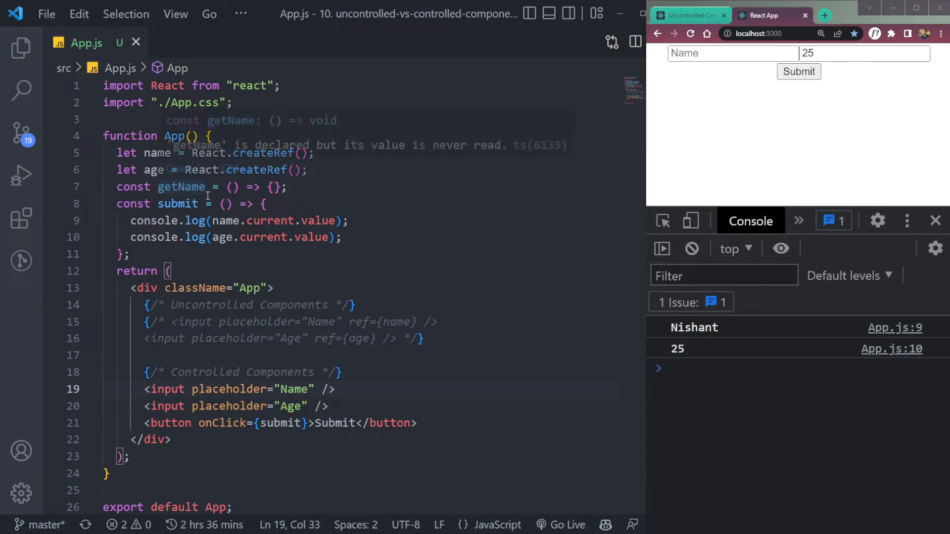
{"action": "type", "text": "onC"}
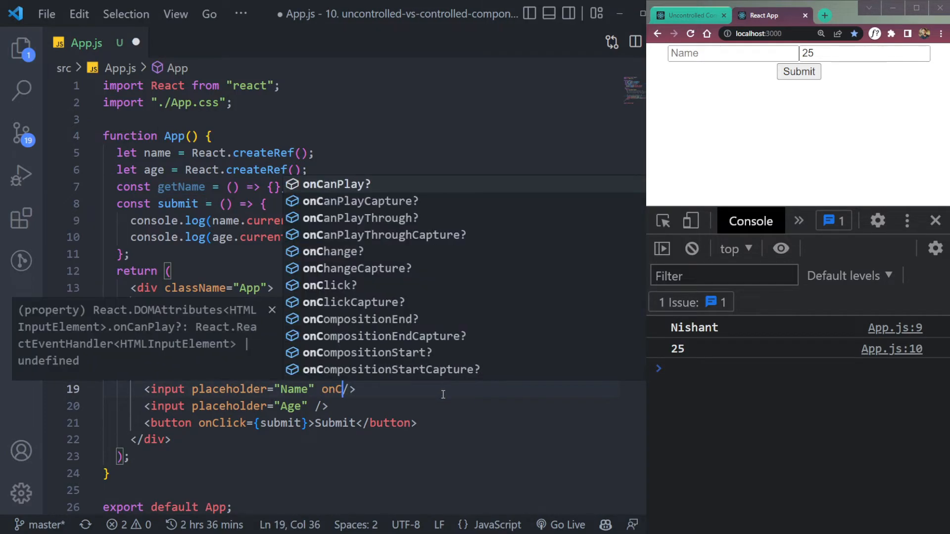
{"action": "type", "text": "h"}
{"action": "key", "text": "Escape"}
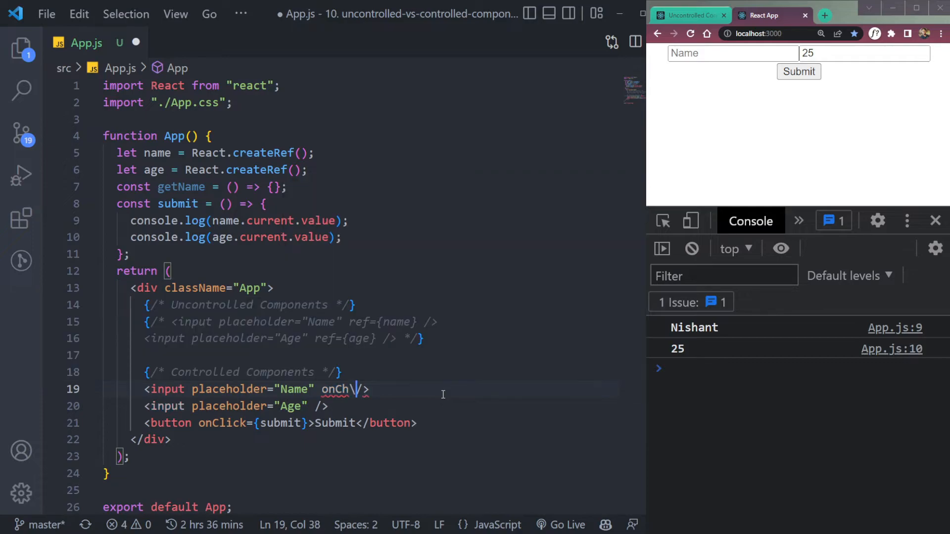
{"action": "type", "text": "a"}
{"action": "key", "text": "Return"}
{"action": "type", "text": "getName"}
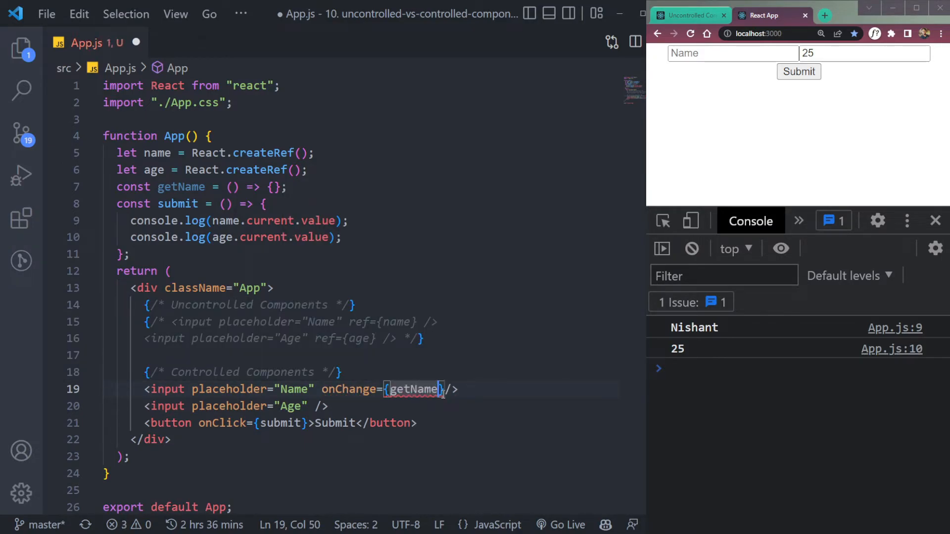
{"action": "key", "text": "ctrl+s"}
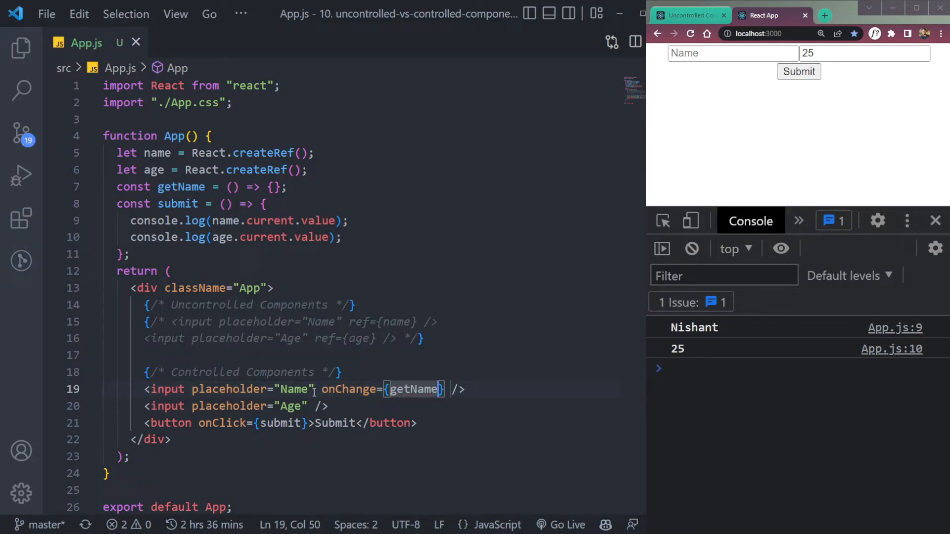
{"action": "double_click", "coordinate": [338, 389]}
{"action": "double_click", "coordinate": [407, 389]}
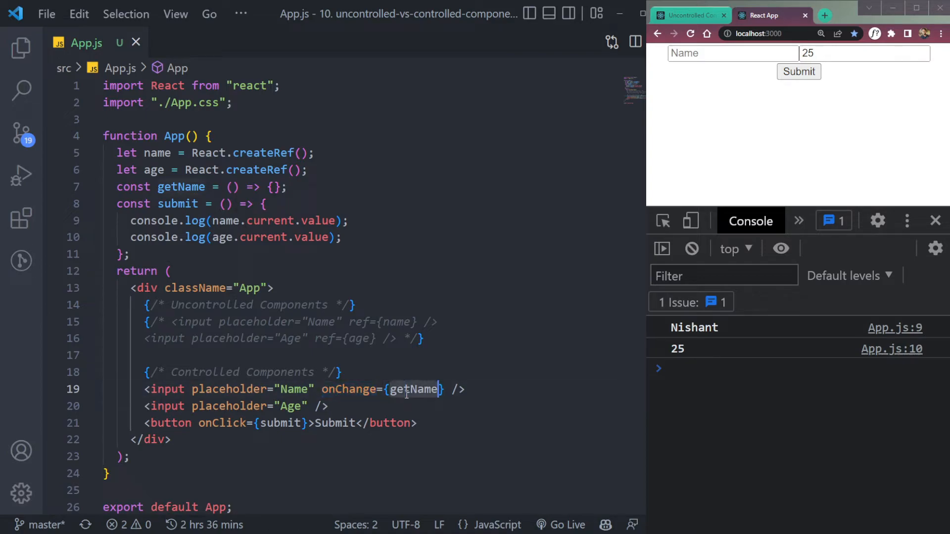
Give getName an event parameter and a console.log statement in its body
{"action": "left_click", "coordinate": [232, 188]}
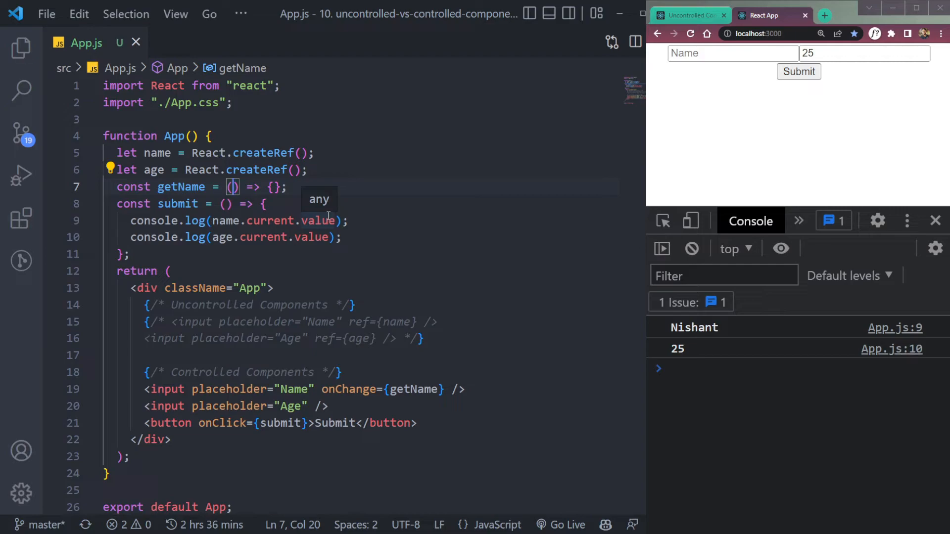
{"action": "type", "text": "event"}
{"action": "left_click", "coordinate": [309, 187]}
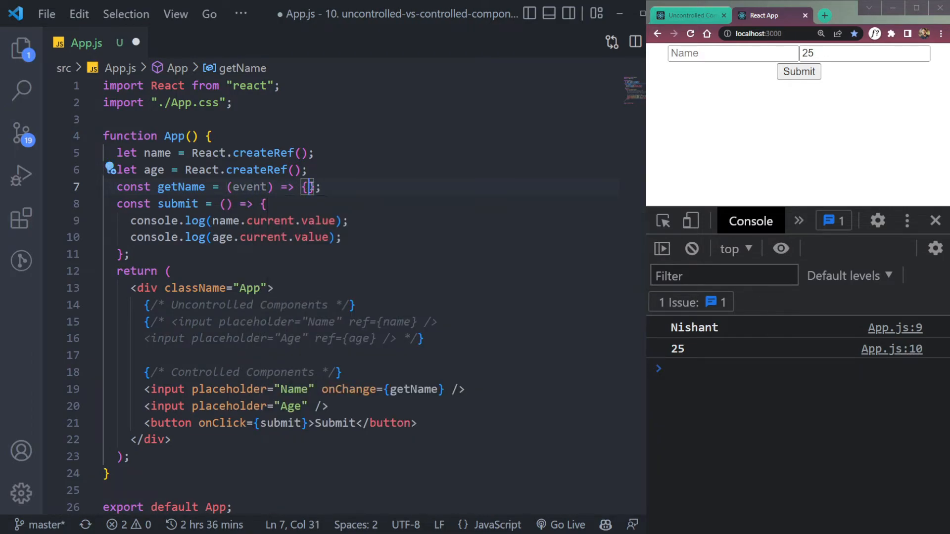
{"action": "key", "text": "Return"}
{"action": "type", "text": "console."}
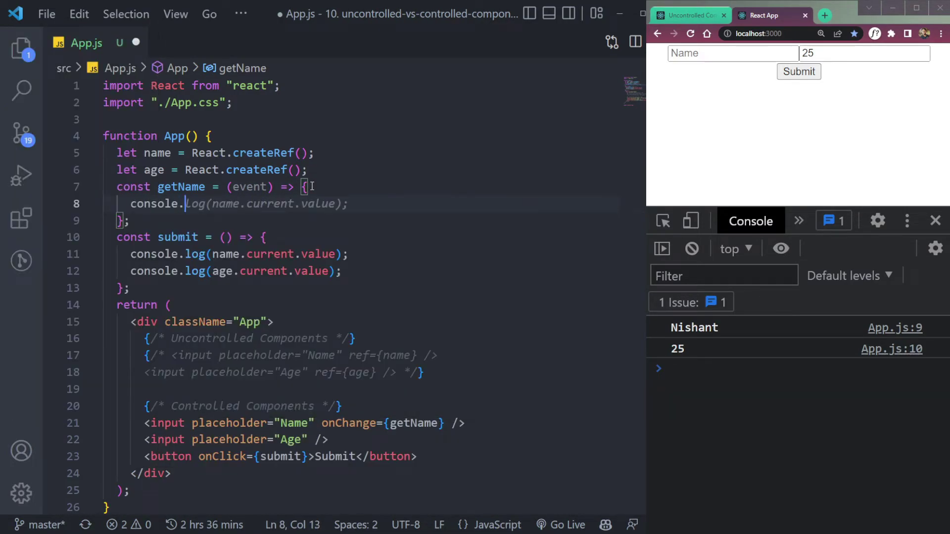
{"action": "key", "text": "Tab"}
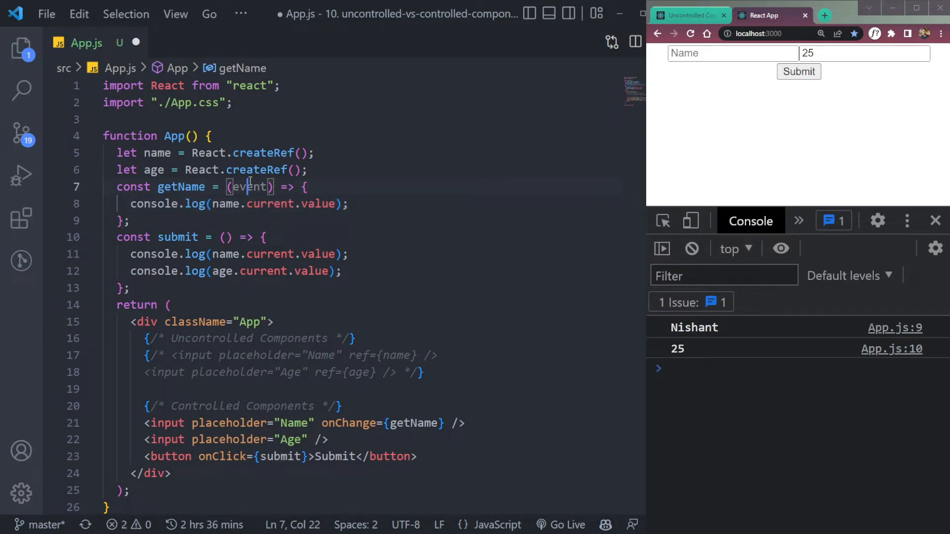
Make getName log event.target.value instead of name.current.value and save App.js
{"action": "double_click", "coordinate": [246, 187]}
{"action": "key", "text": "ctrl+c"}
{"action": "left_click_drag", "start_coordinate": [212, 204], "coordinate": [334, 205]}
{"action": "key", "text": "ctrl+v"}
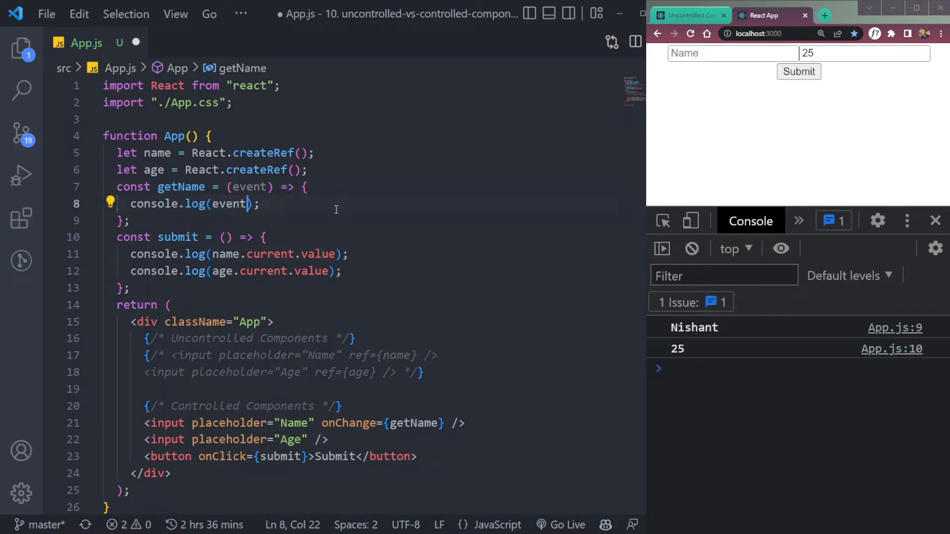
{"action": "type", "text": ".t"}
{"action": "key", "text": "Return"}
{"action": "key", "text": "ctrl+z"}
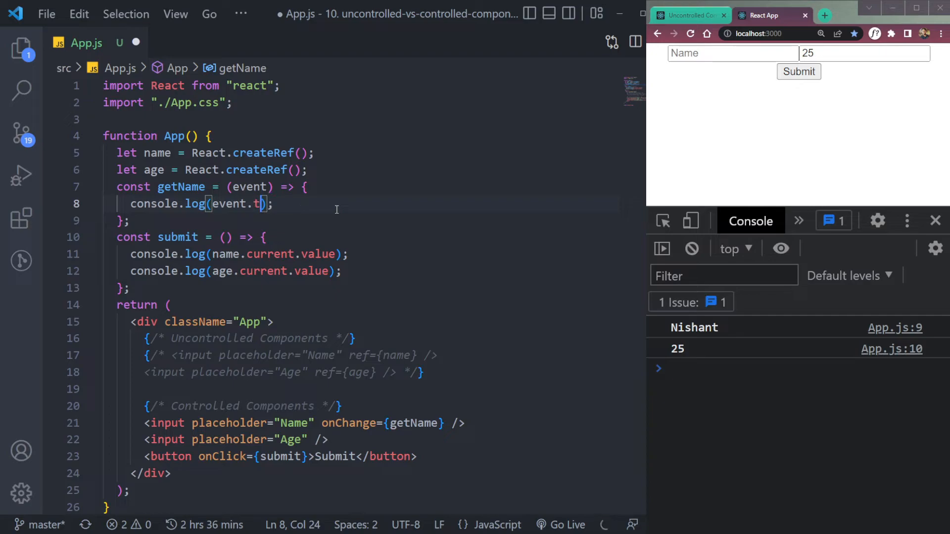
{"action": "type", "text": "target.v"}
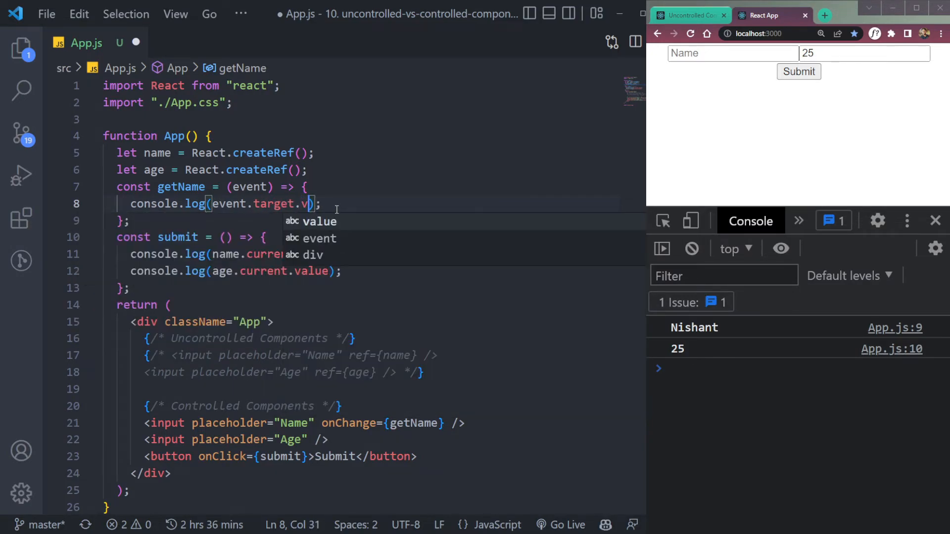
{"action": "key", "text": "Return"}
{"action": "key", "text": "ctrl+s"}
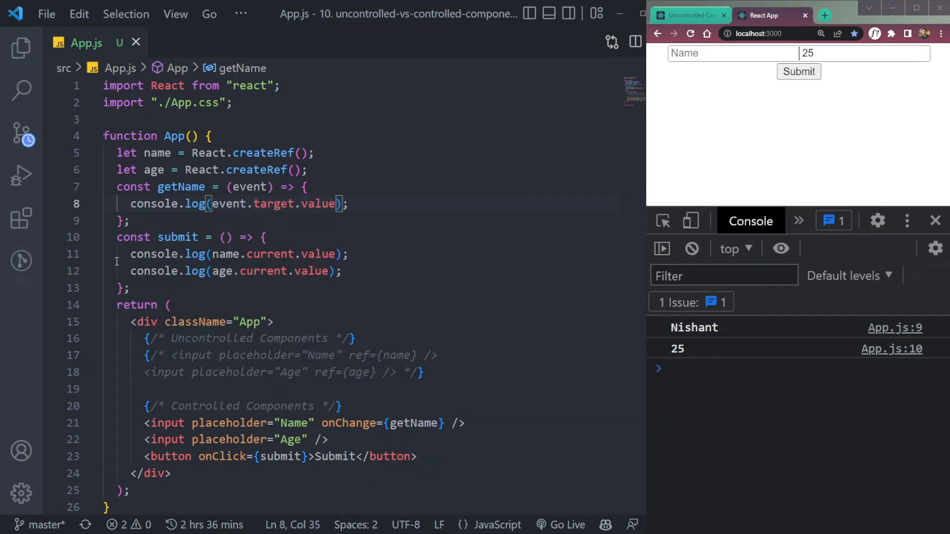
{"action": "key", "text": "End"}
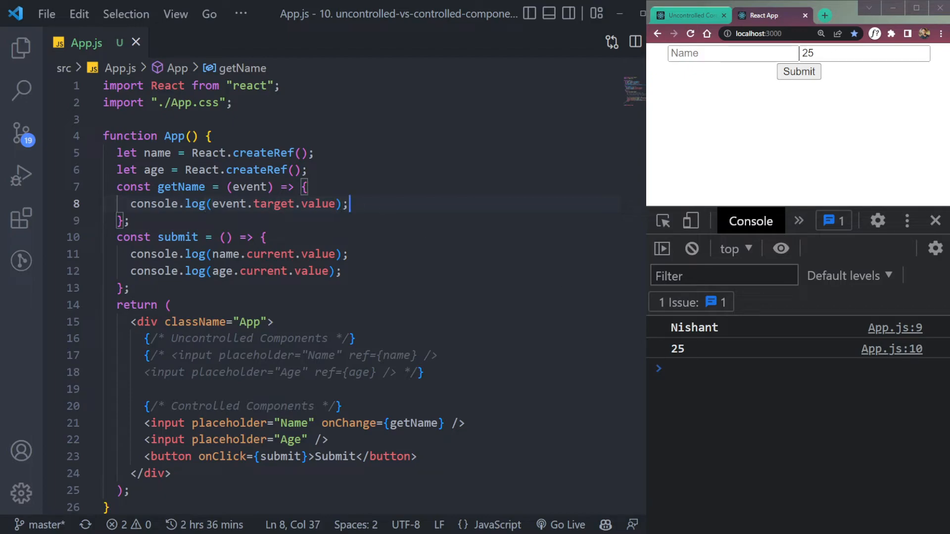
Clear the console, reload, type Nishant in Name and inspect the N…Nishant log rows
{"action": "left_click", "coordinate": [692, 249]}
{"action": "left_click", "coordinate": [691, 35]}
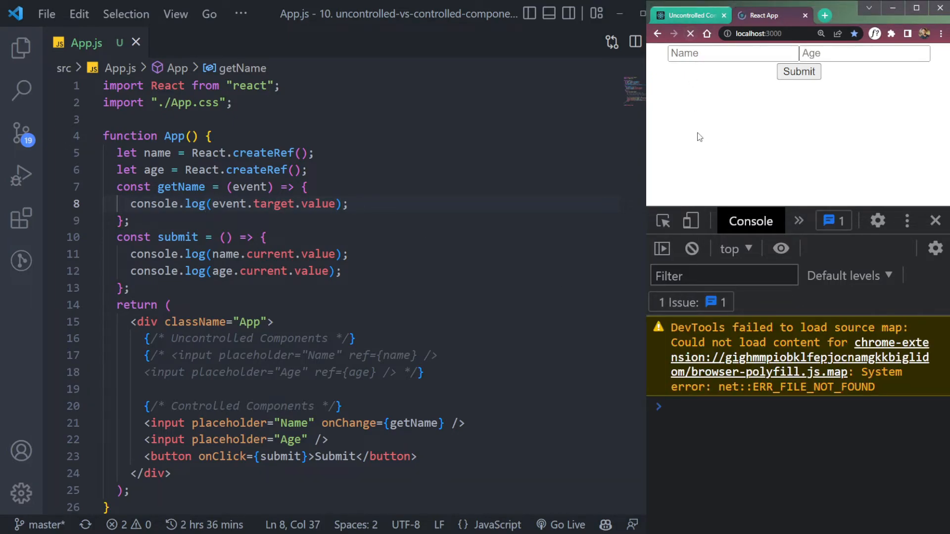
{"action": "left_click", "coordinate": [711, 57]}
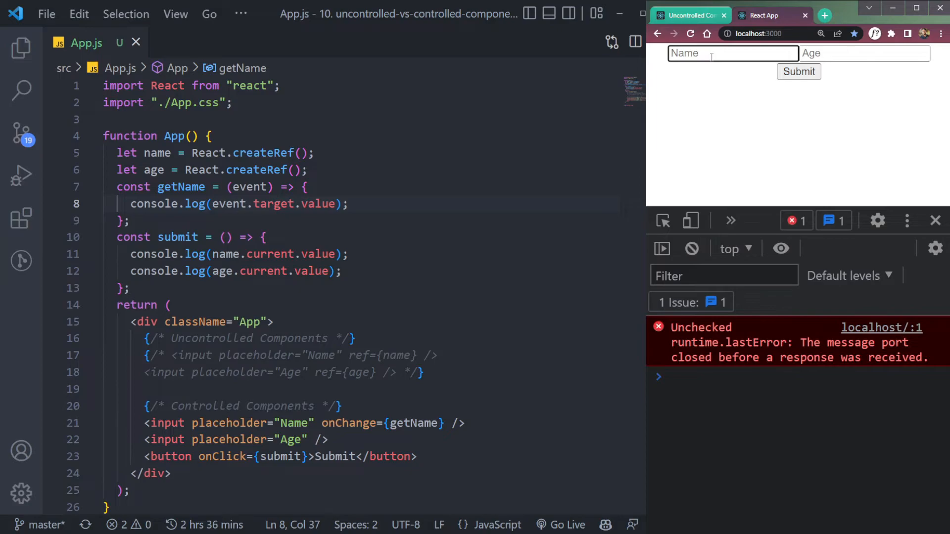
{"action": "type", "text": "Nishant"}
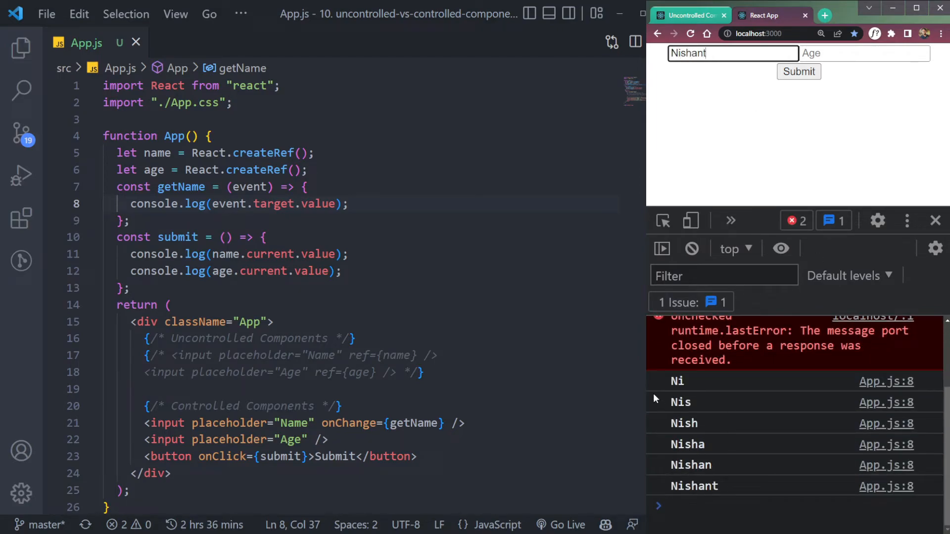
{"action": "left_click_drag", "start_coordinate": [668, 384], "coordinate": [694, 384]}
{"action": "scroll", "coordinate": [694, 385], "scroll_direction": "up", "scroll_amount": 1}
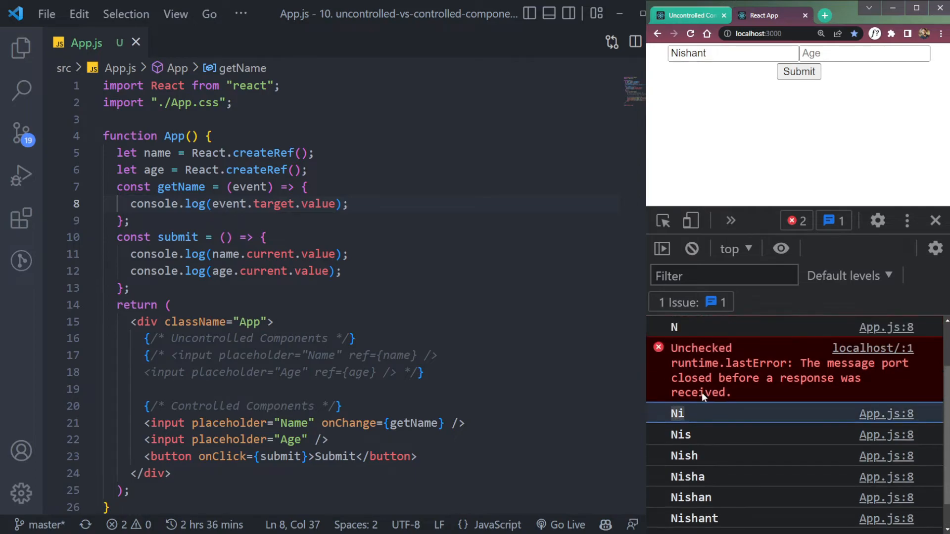
{"action": "scroll", "coordinate": [702, 392], "scroll_direction": "up", "scroll_amount": 2}
{"action": "scroll", "coordinate": [710, 397], "scroll_direction": "down", "scroll_amount": 3}
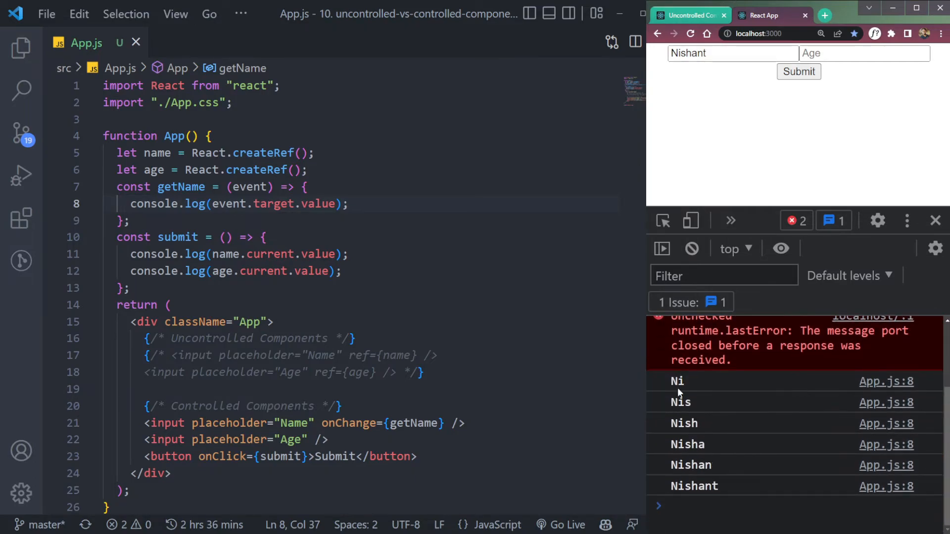
{"action": "left_click_drag", "start_coordinate": [694, 401], "coordinate": [659, 409]}
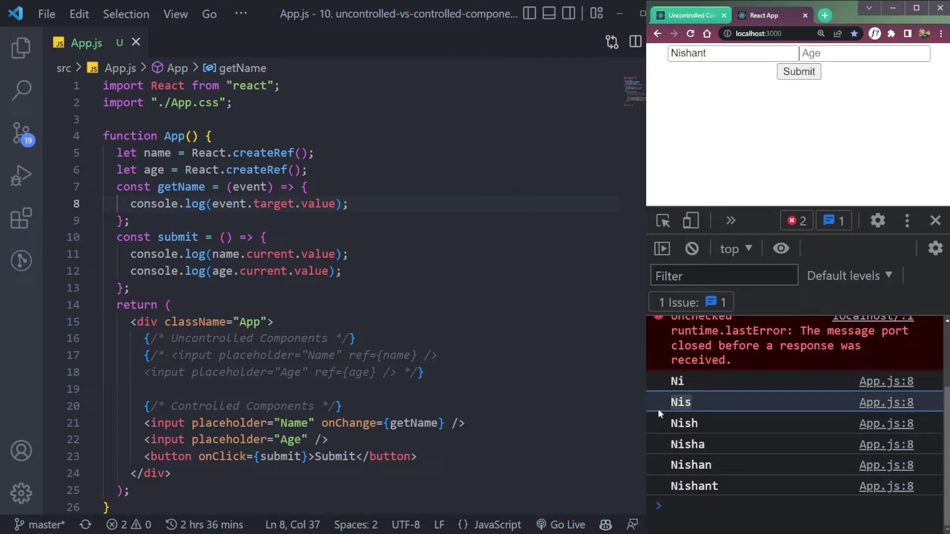
{"action": "left_click", "coordinate": [718, 52]}
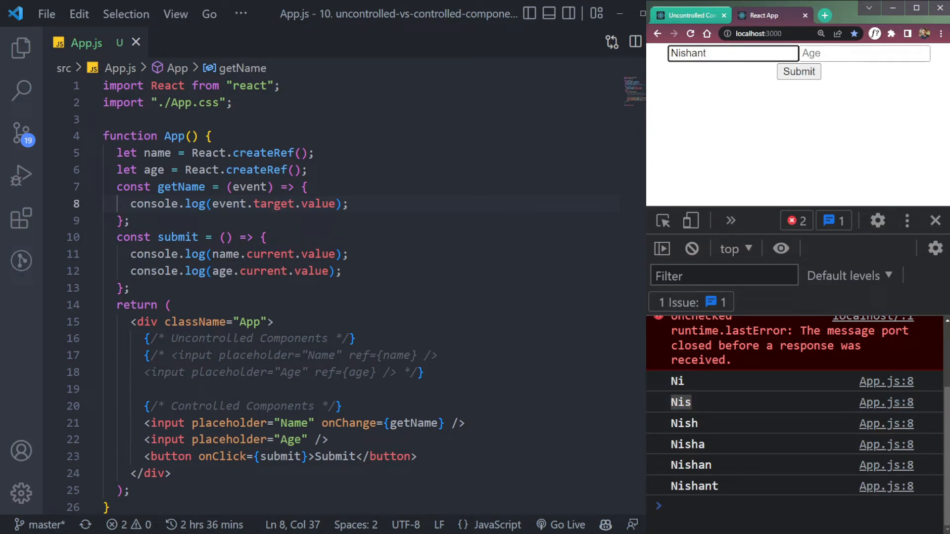
{"action": "left_click_drag", "start_coordinate": [117, 187], "coordinate": [149, 217]}
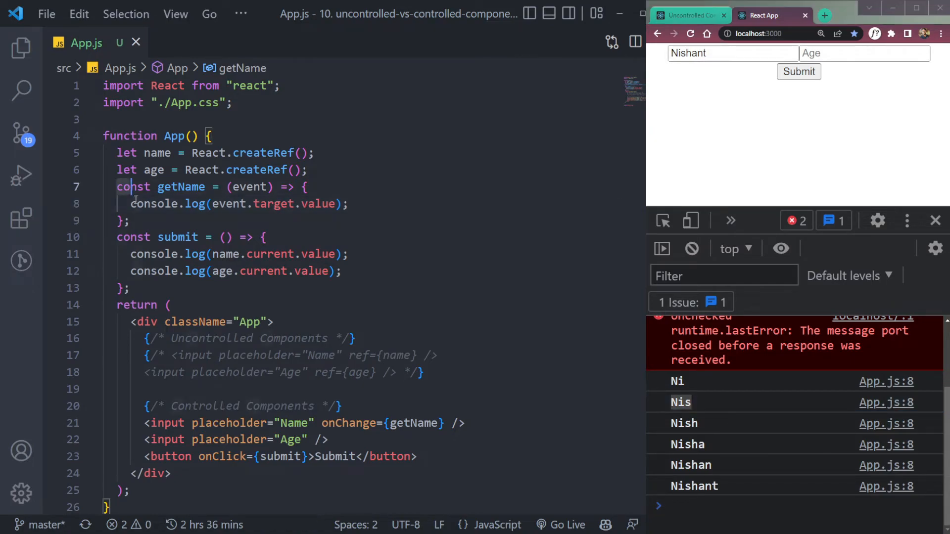
Duplicate getName below itself and rename the copy to getAge
{"action": "key", "text": "ctrl+c"}
{"action": "key", "text": "Right"}
{"action": "key", "text": "Return"}
{"action": "key", "text": "ctrl+v"}
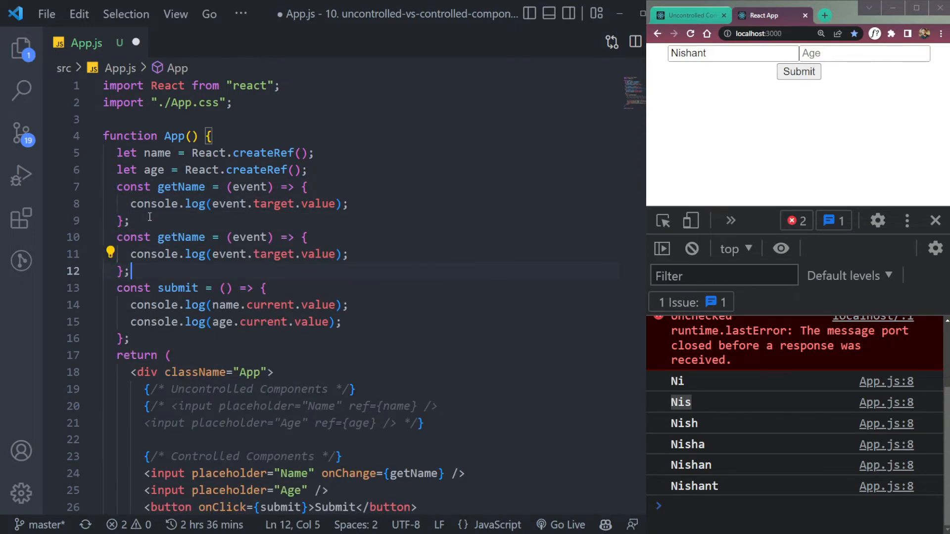
{"action": "left_click", "coordinate": [179, 238]}
{"action": "double_click", "coordinate": [178, 237]}
{"action": "type", "text": "getA"}
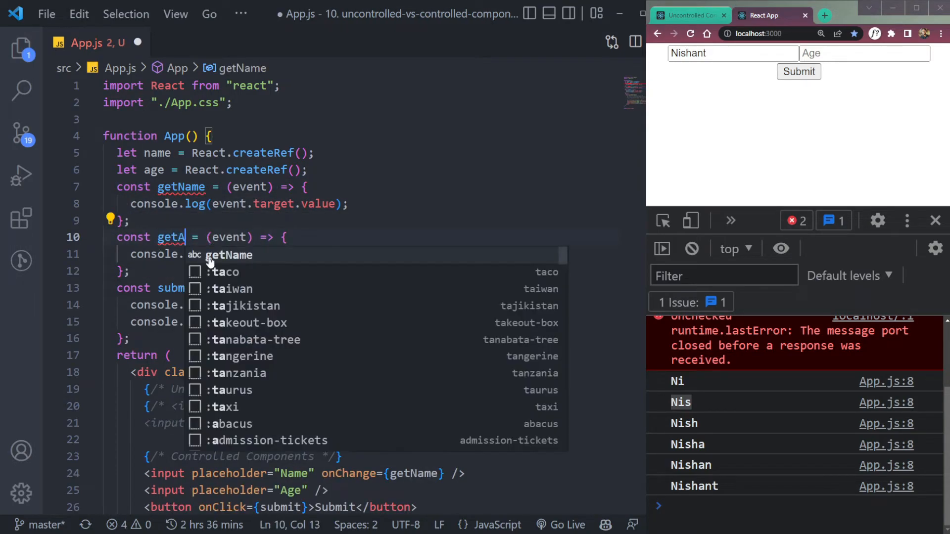
{"action": "type", "text": "ge"}
{"action": "left_click", "coordinate": [161, 238]}
{"action": "scroll", "coordinate": [336, 438], "scroll_direction": "down", "scroll_amount": 2}
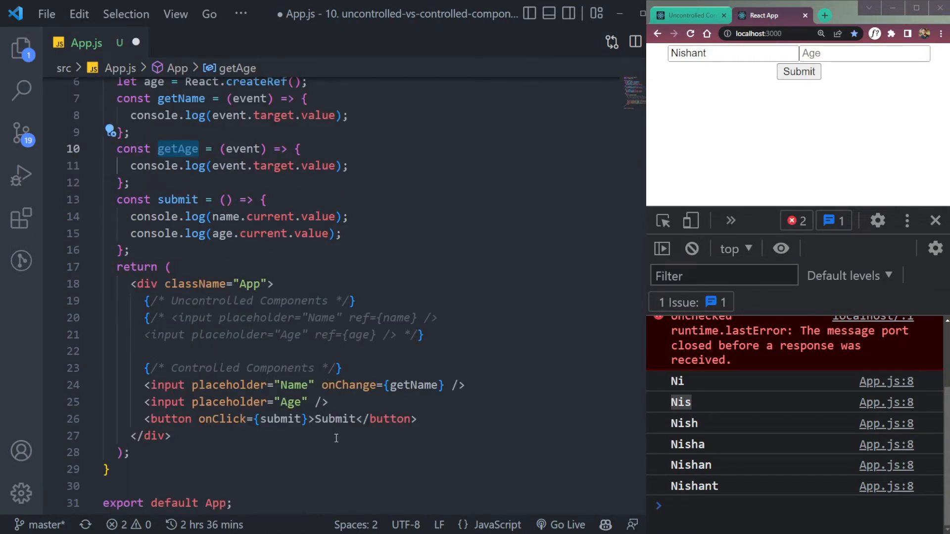
Attach onChange={getAge} to the Age input, fixing a wrong onCanPlay completion, and save
{"action": "left_click", "coordinate": [315, 404]}
{"action": "type", "text": "onC"}
{"action": "key", "text": "Return"}
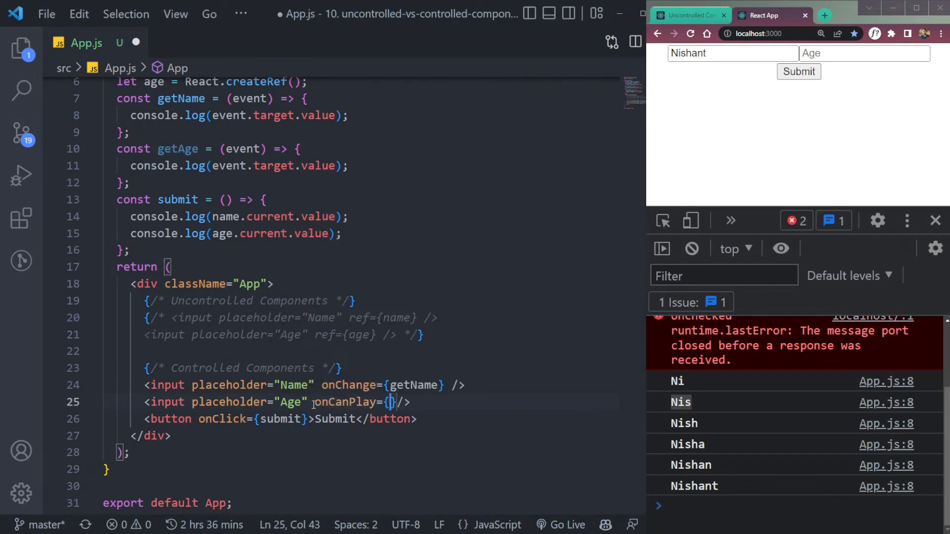
{"action": "key", "text": "ctrl+z"}
{"action": "type", "text": "ha"}
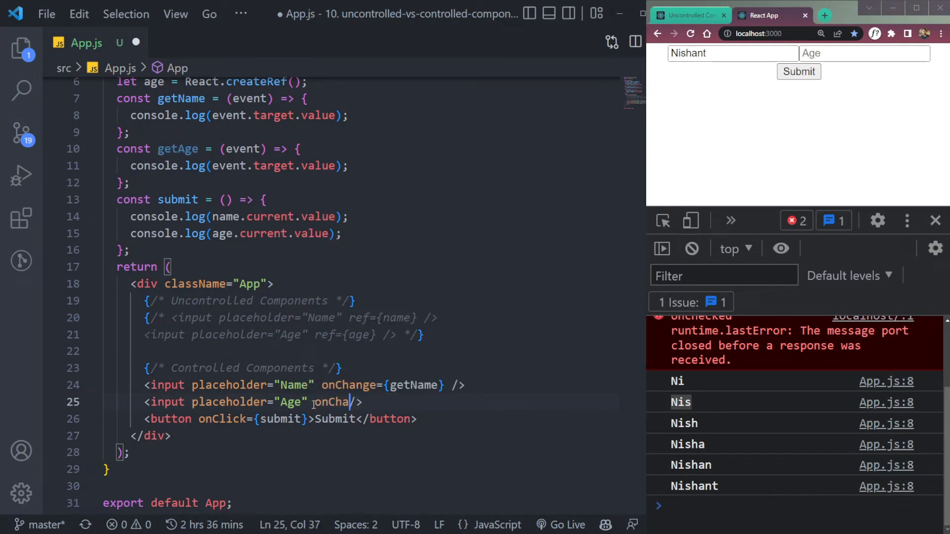
{"action": "type", "text": "\\"}
{"action": "key", "text": "Return"}
{"action": "key", "text": "BackSpace"}
{"action": "key", "text": "BackSpace"}
{"action": "key", "text": "BackSpace"}
{"action": "key", "text": "BackSpace"}
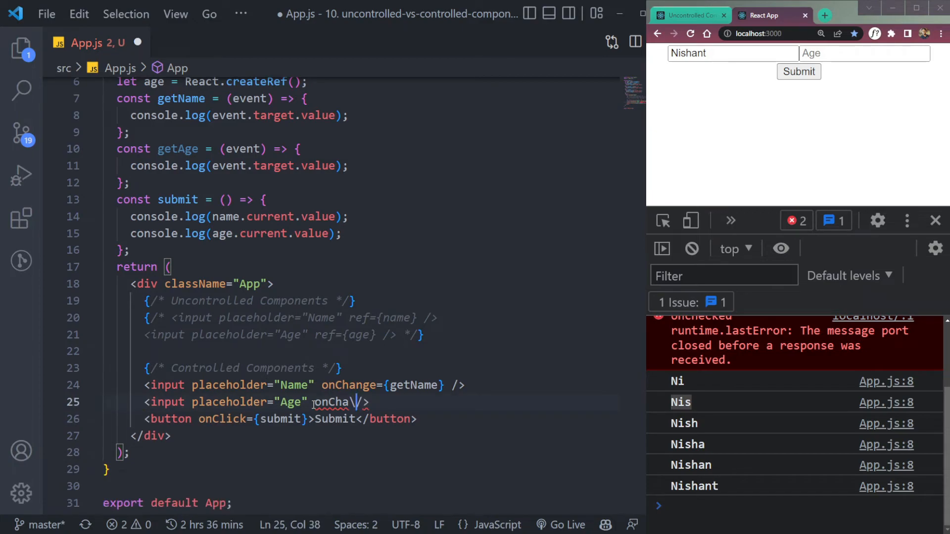
{"action": "key", "text": "BackSpace"}
{"action": "type", "text": "n"}
{"action": "key", "text": "Return"}
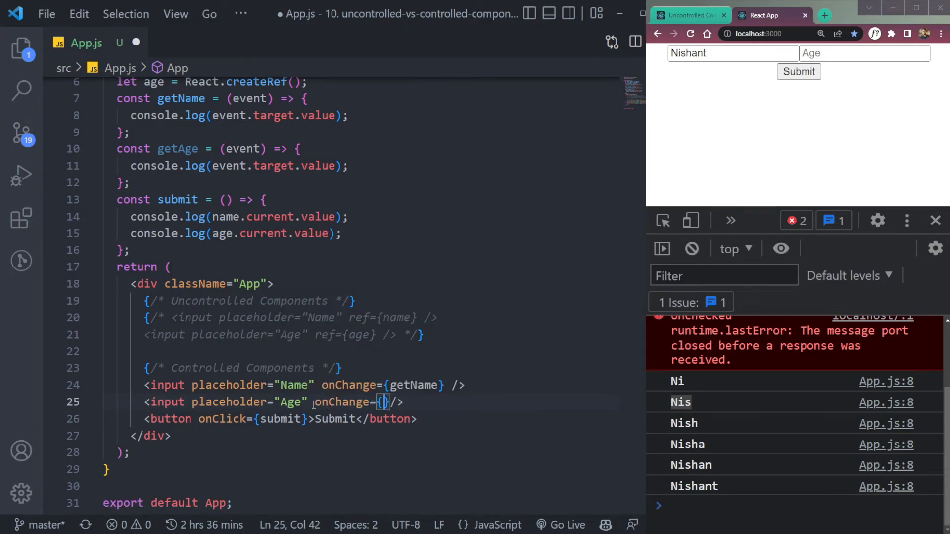
{"action": "type", "text": "getAge"}
{"action": "key", "text": "ctrl+s"}
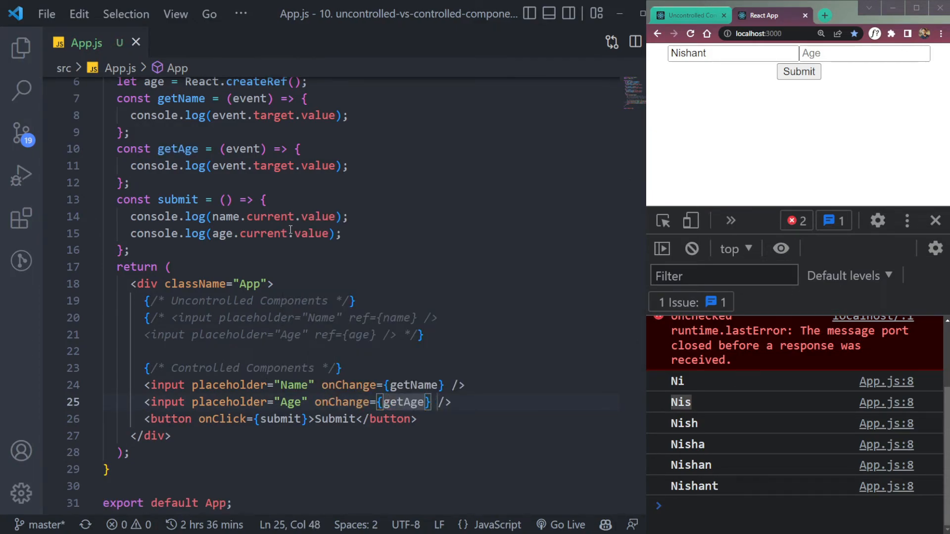
Clear the browser console and type an age so getAge logs 2 and 26
{"action": "left_click_drag", "start_coordinate": [212, 166], "coordinate": [333, 169]}
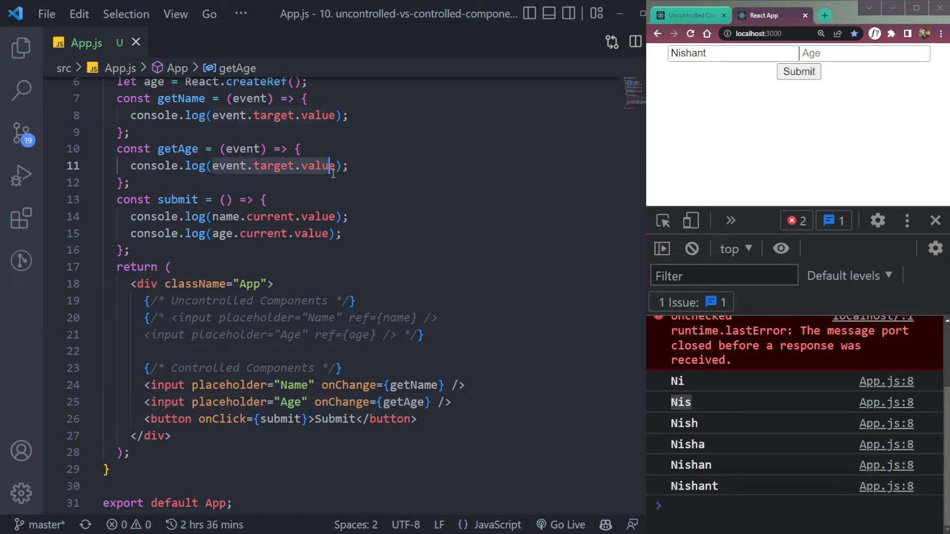
{"action": "left_click", "coordinate": [691, 249]}
{"action": "left_click", "coordinate": [806, 54]}
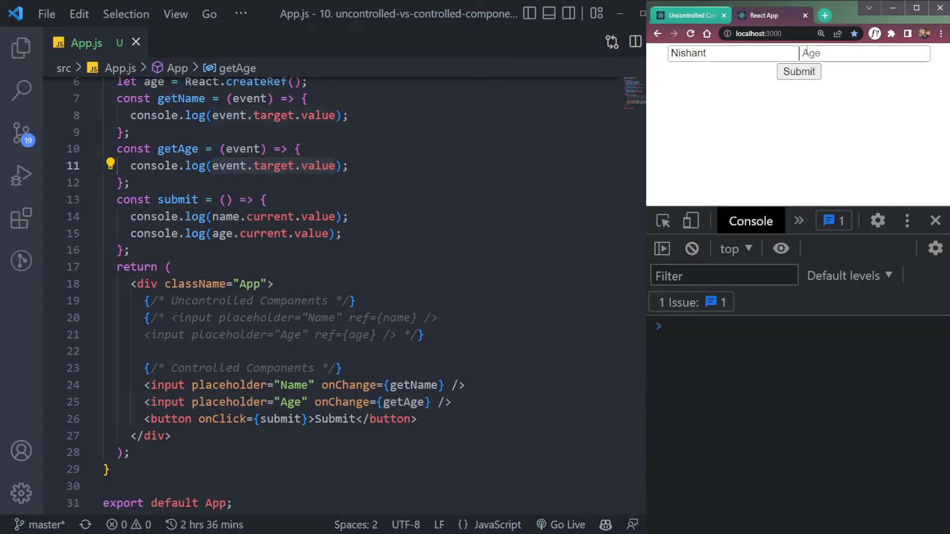
{"action": "type", "text": "26"}
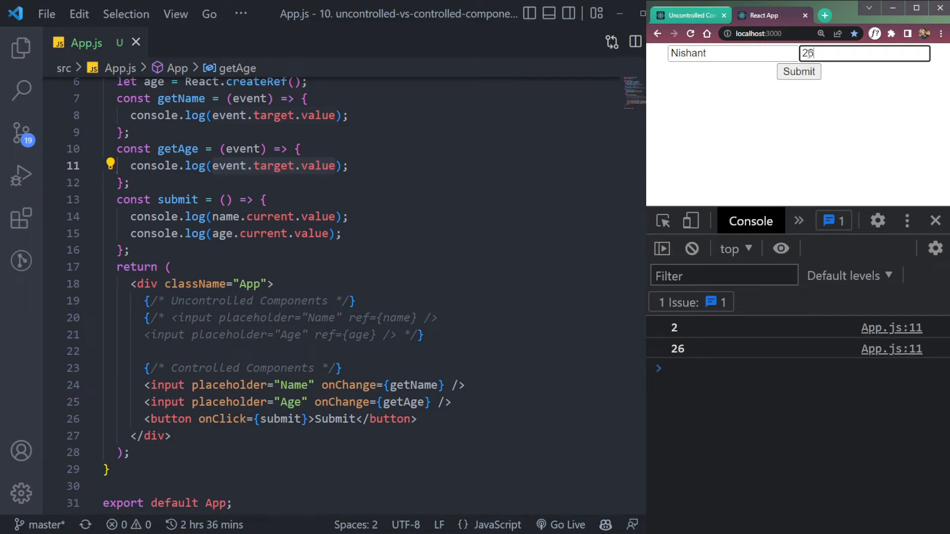
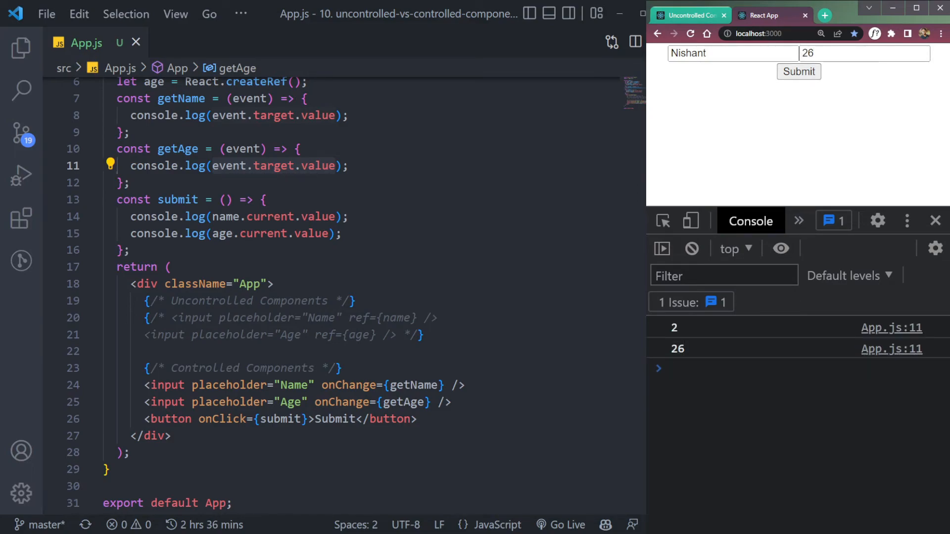
Review the controlled Name and Age input lines, then show React's Uncontrolled Components docs
{"action": "left_click_drag", "start_coordinate": [144, 385], "coordinate": [506, 409]}
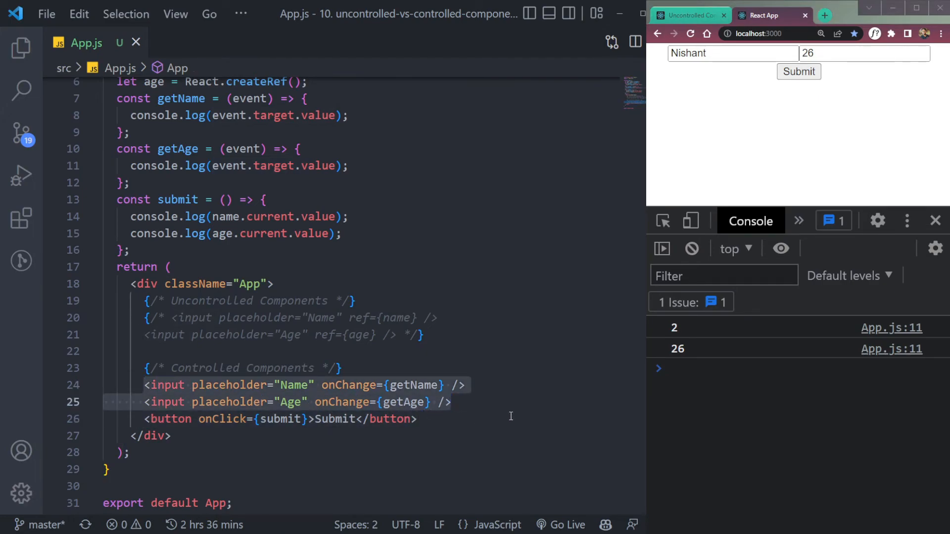
{"action": "scroll", "coordinate": [565, 377], "scroll_direction": "up", "scroll_amount": 2}
{"action": "left_click", "coordinate": [694, 16]}
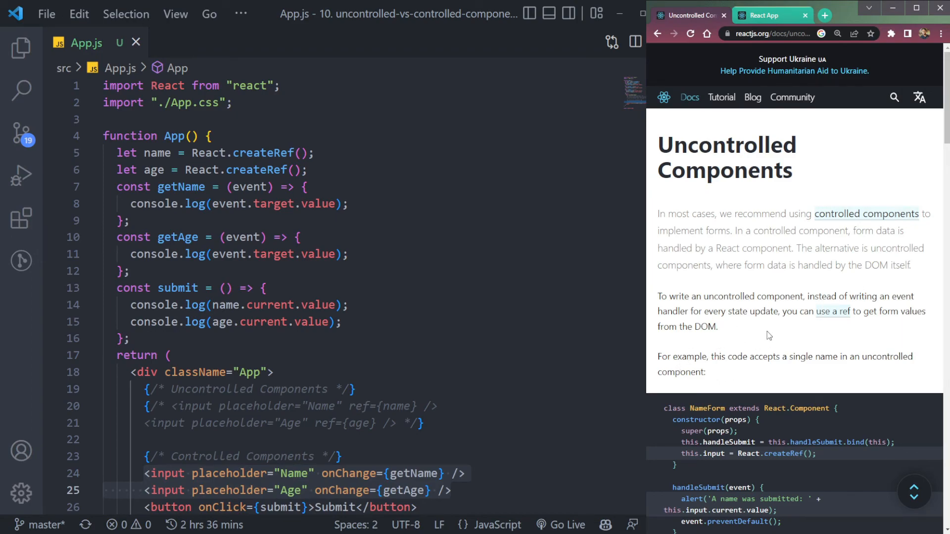
{"action": "scroll", "coordinate": [769, 336], "scroll_direction": "down", "scroll_amount": 2}
{"action": "scroll", "coordinate": [752, 218], "scroll_direction": "up", "scroll_amount": 1}
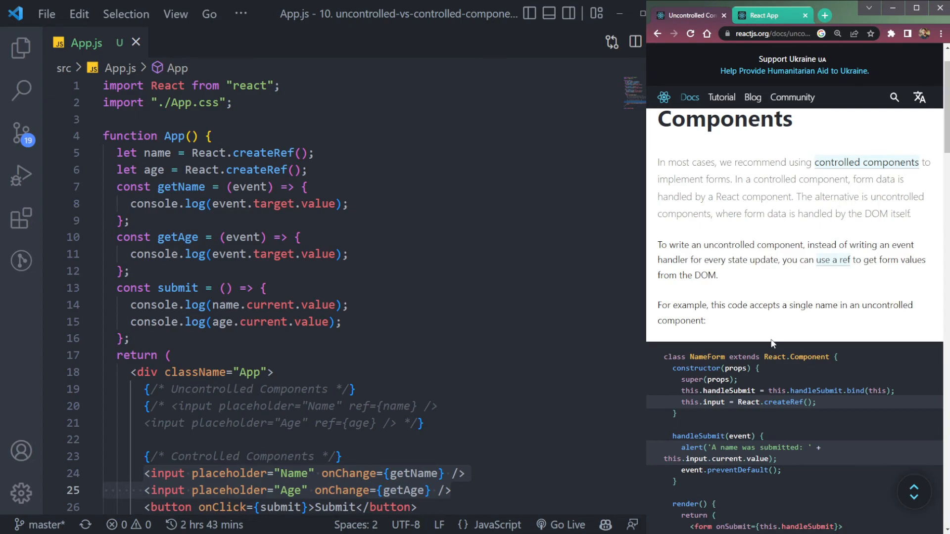
{"action": "scroll", "coordinate": [772, 344], "scroll_direction": "down", "scroll_amount": 3}
{"action": "scroll", "coordinate": [772, 345], "scroll_direction": "down", "scroll_amount": 1}
{"action": "scroll", "coordinate": [772, 342], "scroll_direction": "up", "scroll_amount": 3}
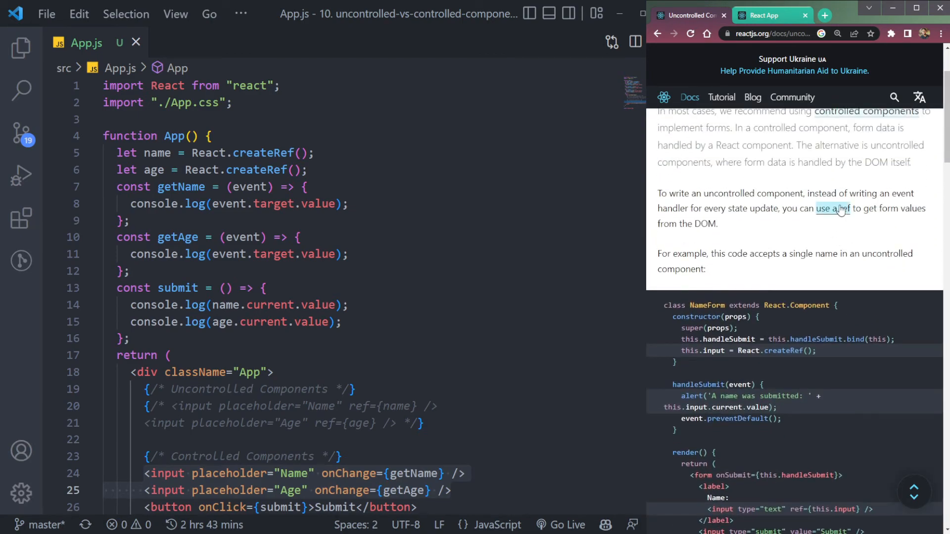
{"action": "scroll", "coordinate": [941, 219], "scroll_direction": "up", "scroll_amount": 1}
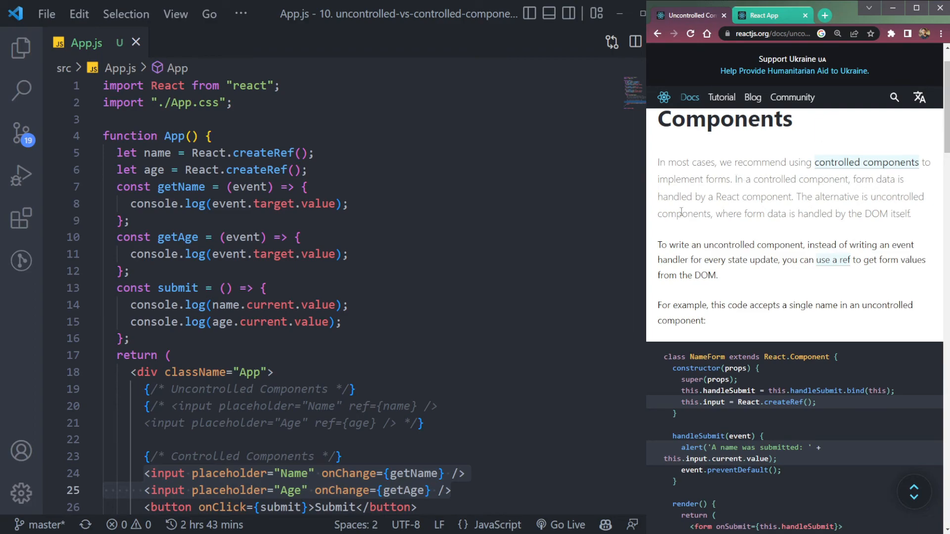
Return to the React App, clear its console, and review the ref-based logging lines in submit
{"action": "left_click", "coordinate": [765, 16]}
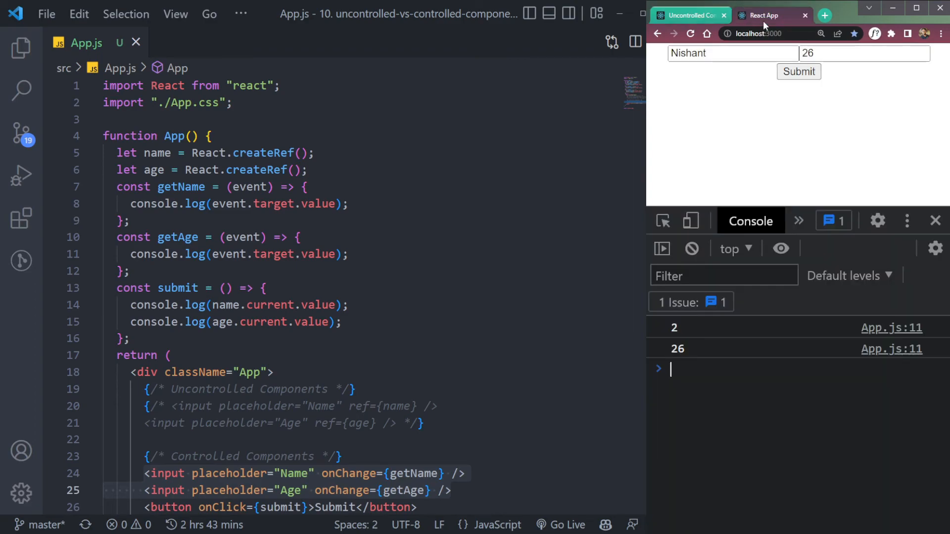
{"action": "left_click", "coordinate": [692, 249]}
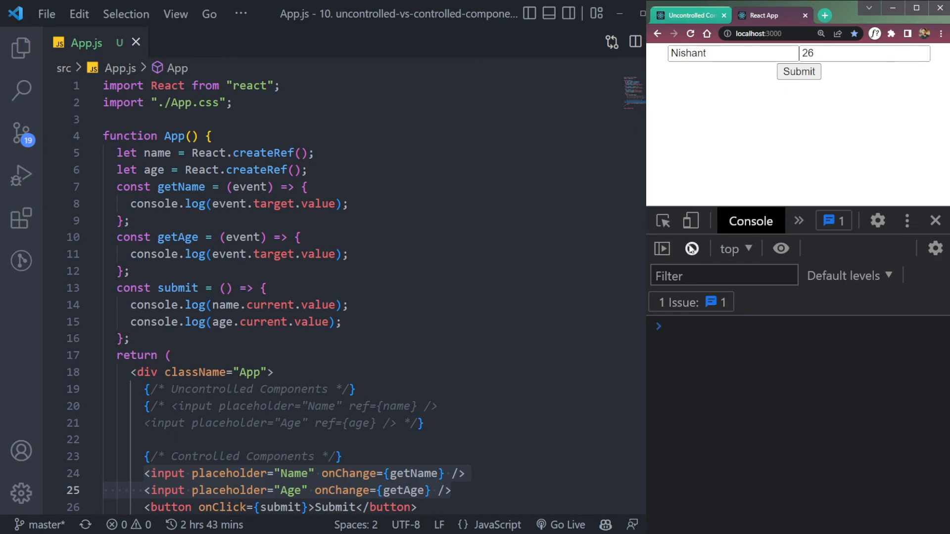
{"action": "left_click_drag", "start_coordinate": [131, 306], "coordinate": [371, 323]}
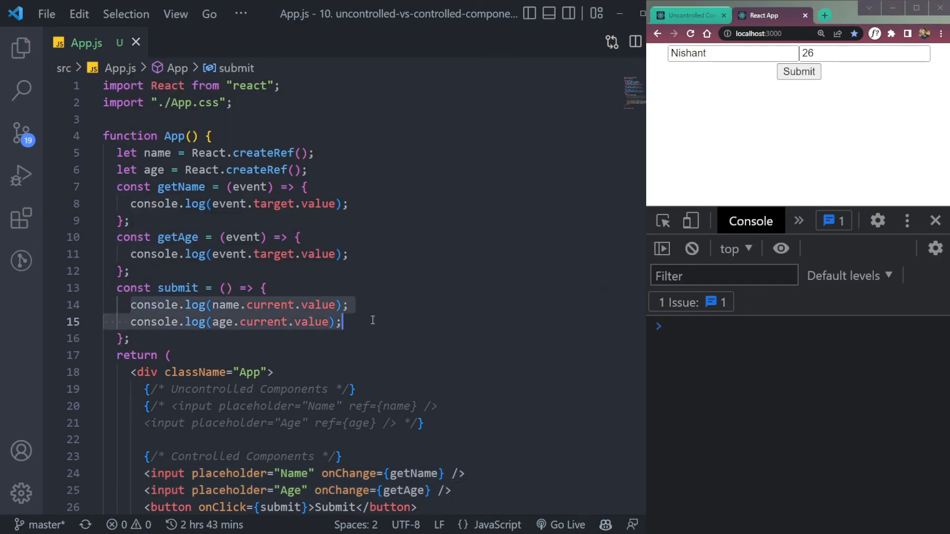
{"action": "left_click", "coordinate": [373, 335]}
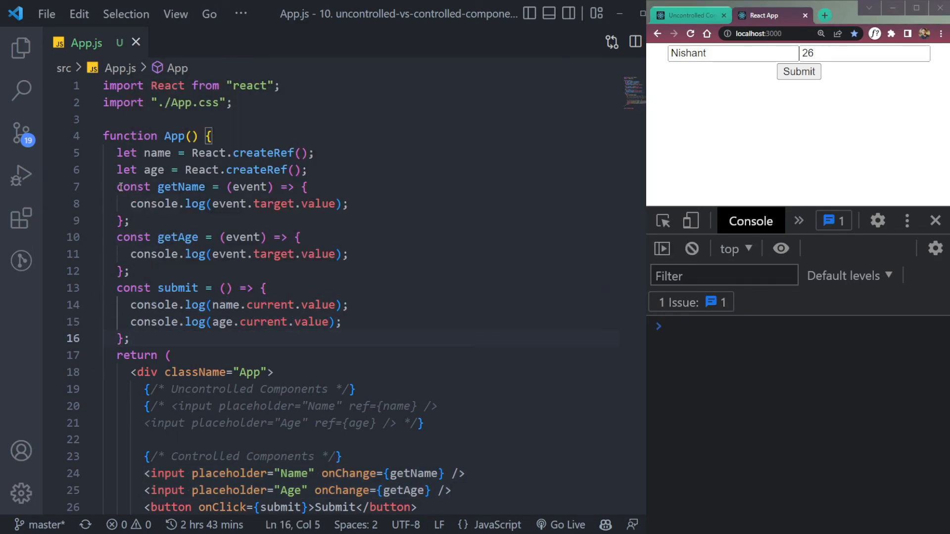
Review the two createRef declarations for the name and age refs on lines 5–6
{"action": "left_click", "coordinate": [114, 158]}
{"action": "double_click", "coordinate": [268, 151]}
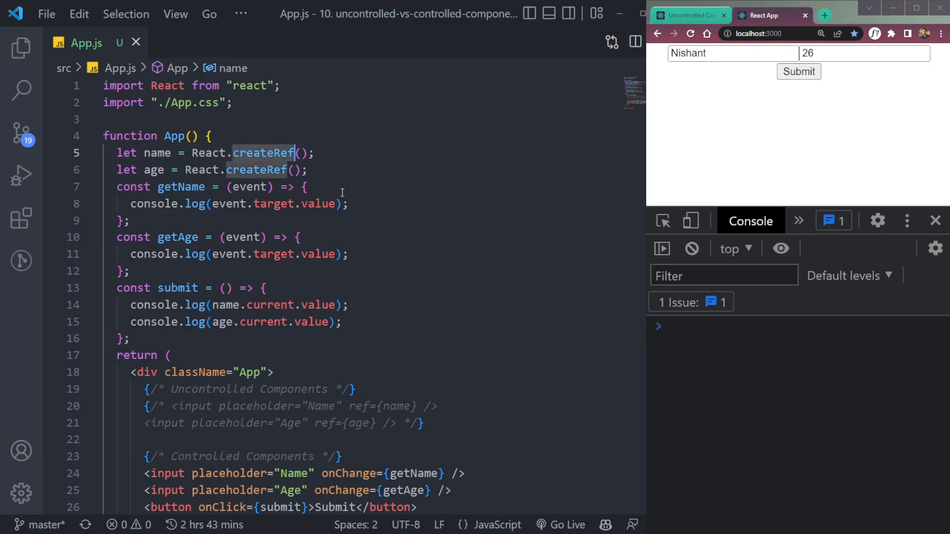
{"action": "left_click_drag", "start_coordinate": [336, 178], "coordinate": [116, 153]}
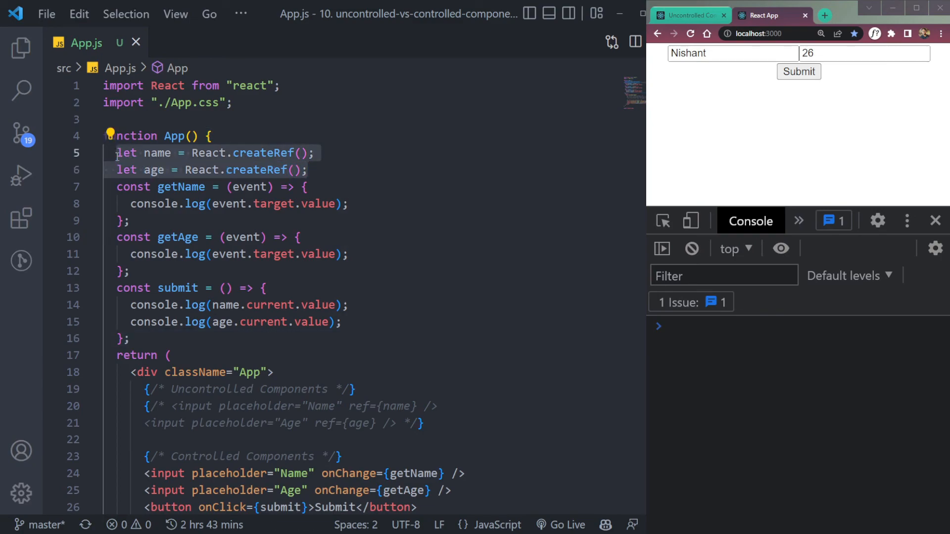
{"action": "left_click", "coordinate": [341, 179]}
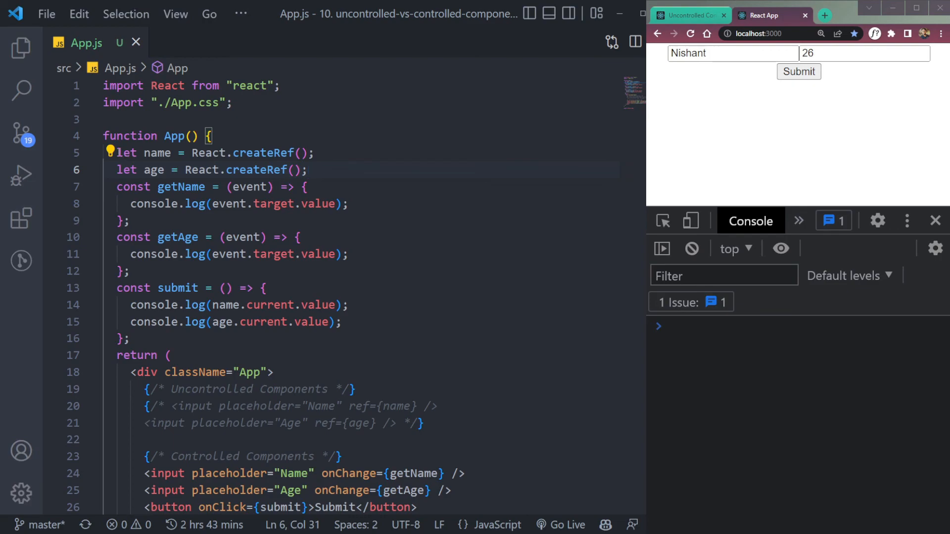
{"action": "mouse_move", "coordinate": [117, 153]}
{"action": "left_mouse_down"}
{"action": "mouse_move", "coordinate": [277, 153]}
{"action": "mouse_move", "coordinate": [310, 170]}
{"action": "left_mouse_up"}
{"action": "left_click", "coordinate": [310, 170]}
{"action": "scroll", "coordinate": [399, 221], "scroll_direction": "down", "scroll_amount": 1}
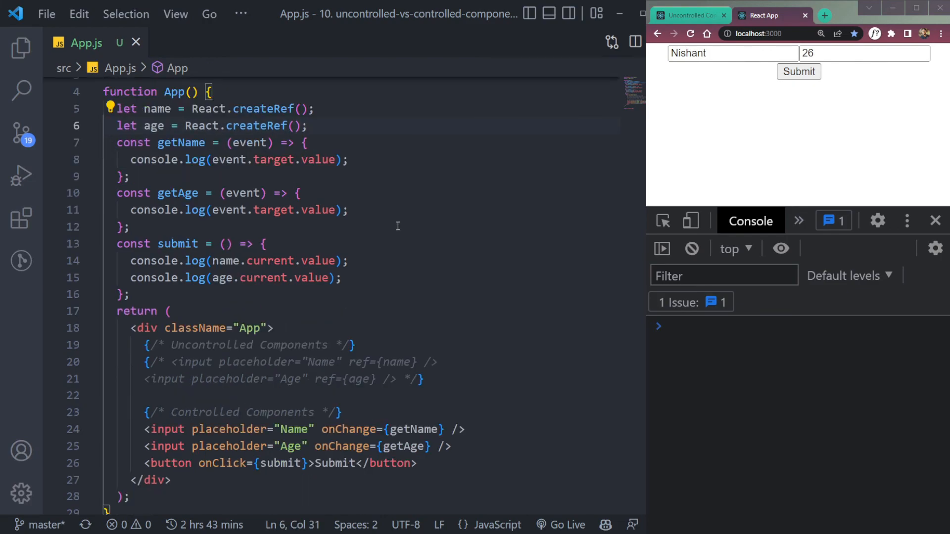
{"action": "scroll", "coordinate": [260, 380], "scroll_direction": "down", "scroll_amount": 2}
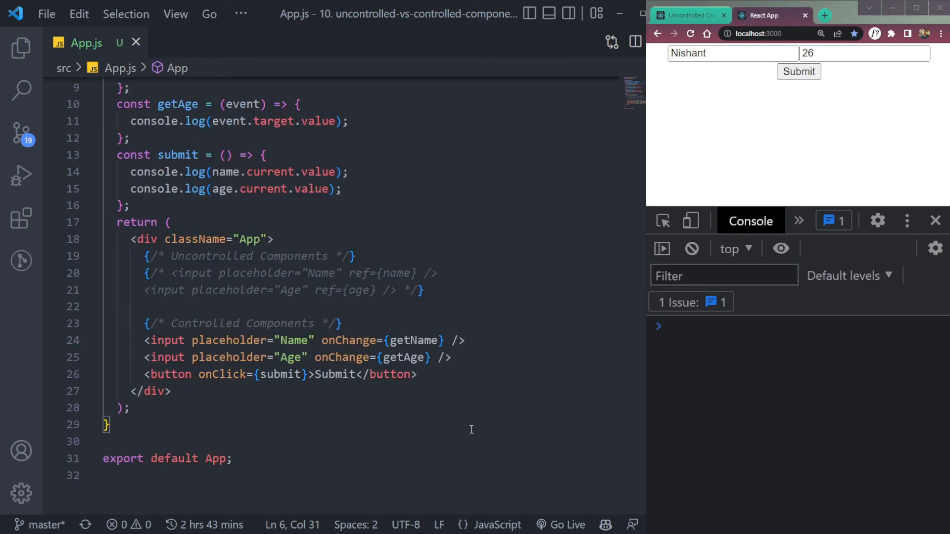
{"action": "scroll", "coordinate": [476, 414], "scroll_direction": "up", "scroll_amount": 3}
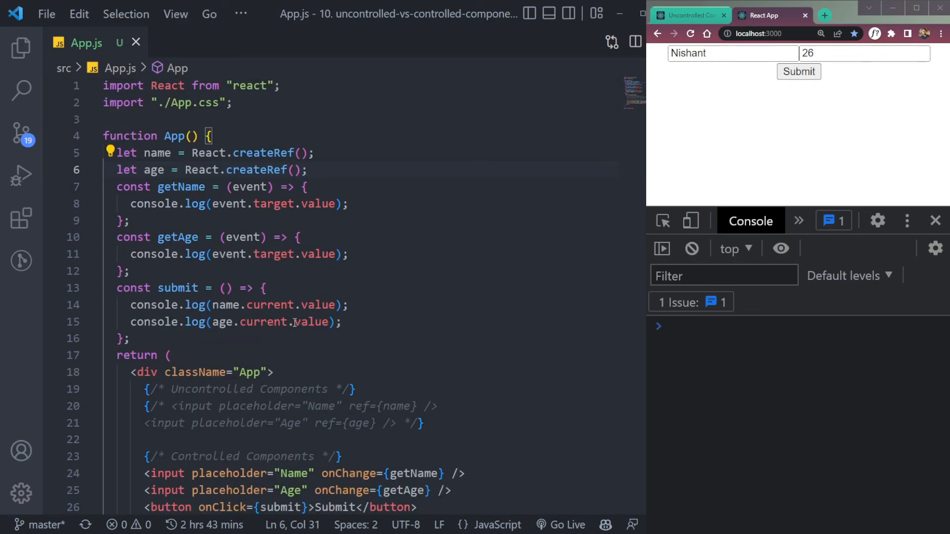